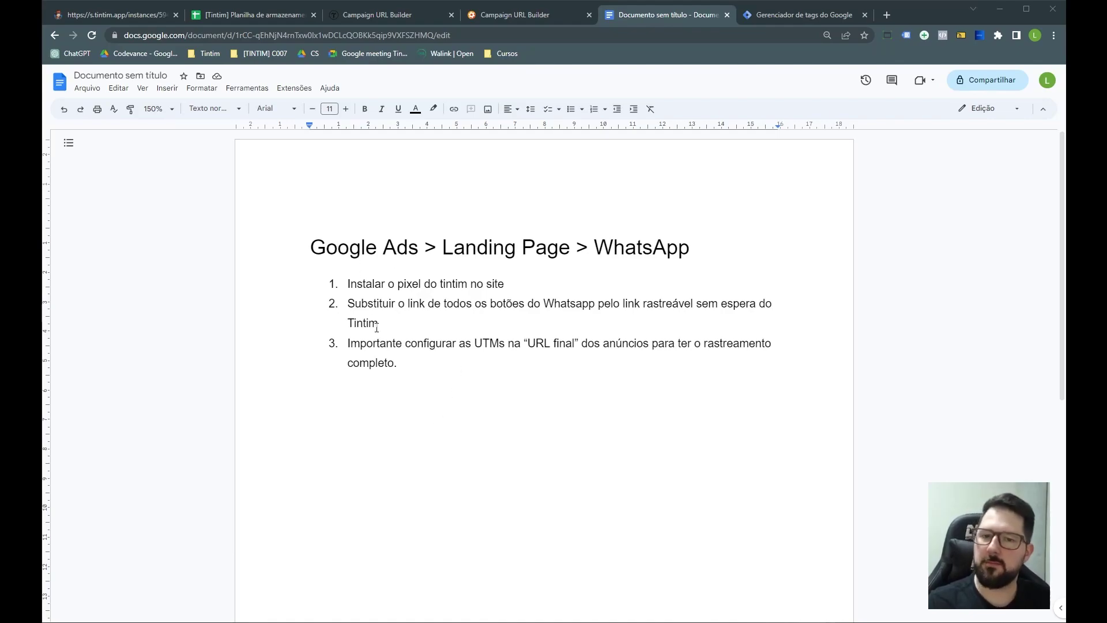
Step: Examine the document's Google Ads > Landing Page > WhatsApp flow and its first instruction about installing the Tintim pixel
{"action": "left_click_drag", "start_coordinate": [312, 245], "coordinate": [418, 241]}
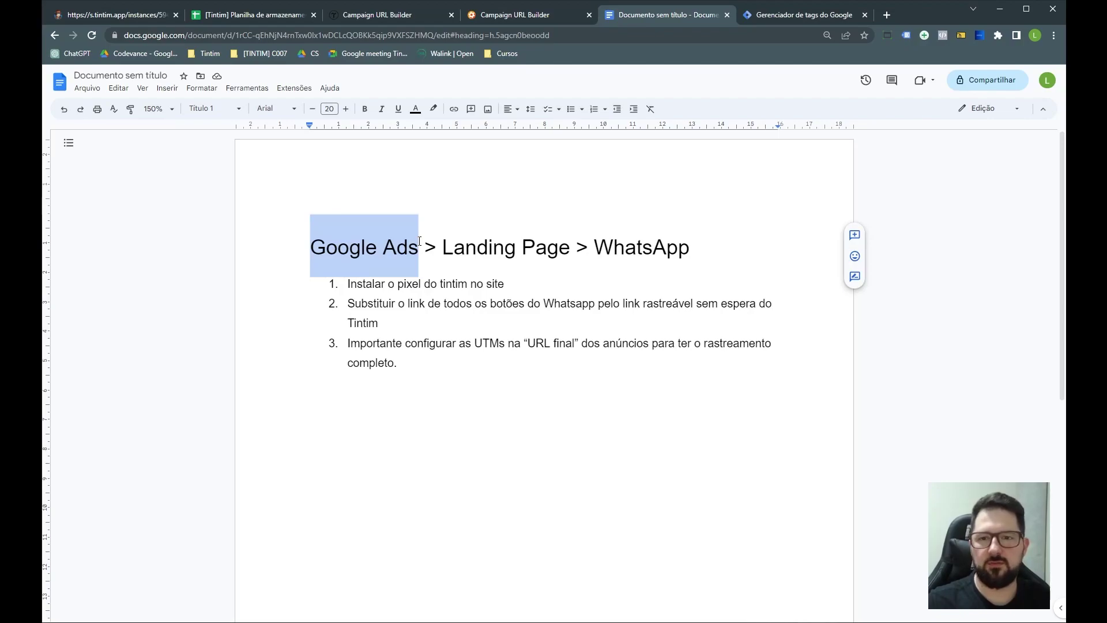
{"action": "left_click_drag", "start_coordinate": [436, 253], "coordinate": [573, 255]}
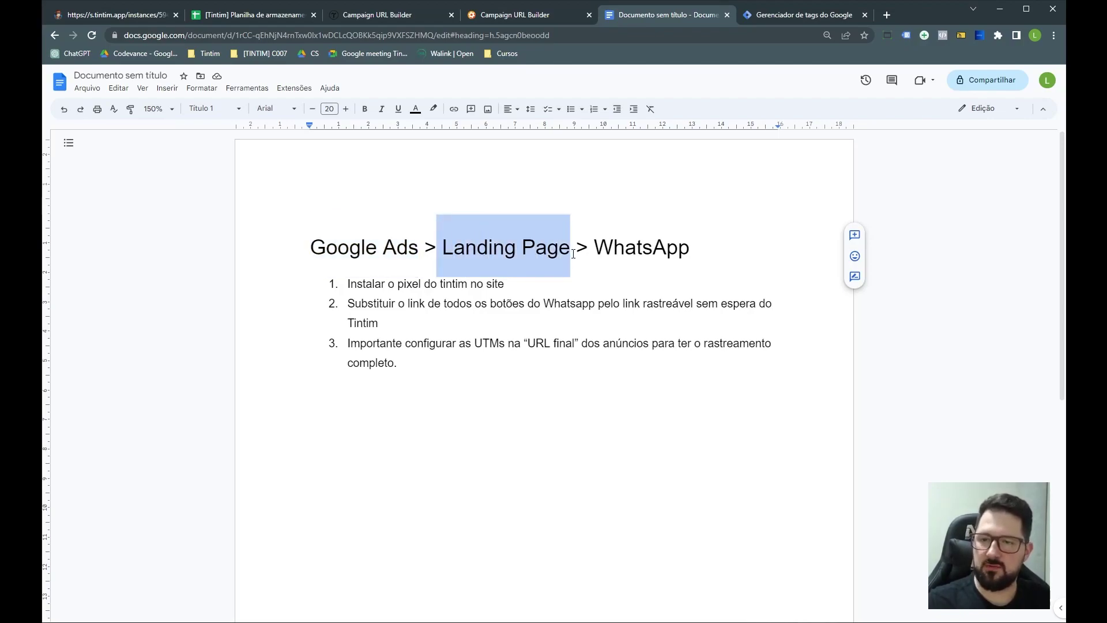
{"action": "left_click_drag", "start_coordinate": [596, 244], "coordinate": [691, 254]}
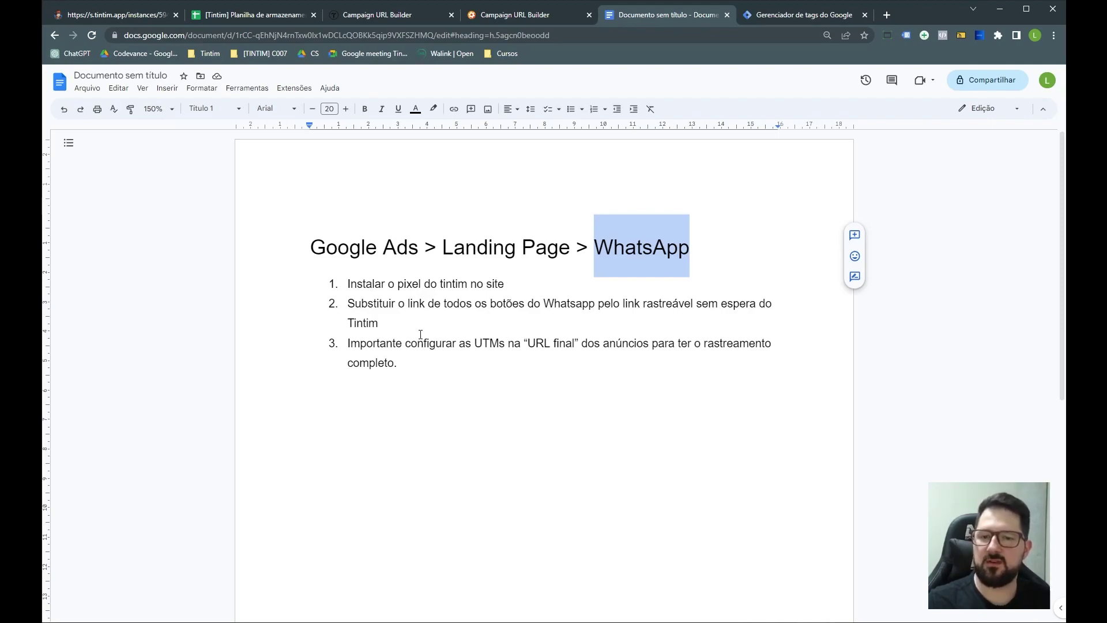
{"action": "left_click_drag", "start_coordinate": [444, 244], "coordinate": [569, 257]}
{"action": "left_click_drag", "start_coordinate": [507, 286], "coordinate": [350, 285]}
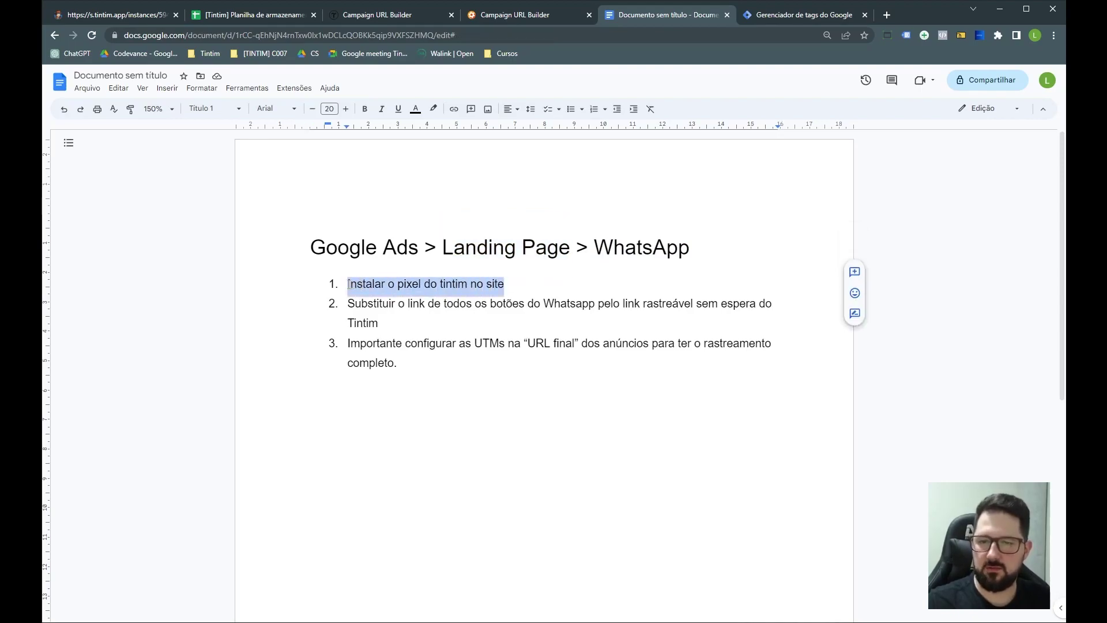
Step: Switch to Tintim and copy the full site pixel script from the client information page, checking the placement instruction for the body tag
{"action": "left_click", "coordinate": [131, 15]}
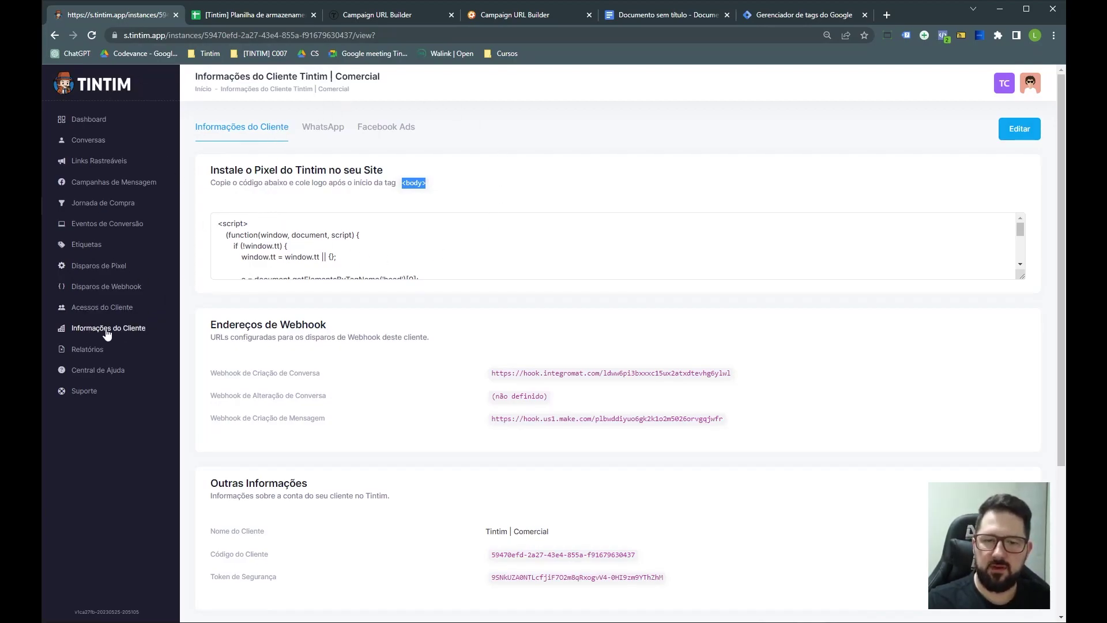
{"action": "left_click", "coordinate": [267, 256]}
{"action": "scroll", "coordinate": [267, 256], "scroll_direction": "down", "scroll_amount": 5}
{"action": "scroll", "coordinate": [303, 250], "scroll_direction": "up", "scroll_amount": 5}
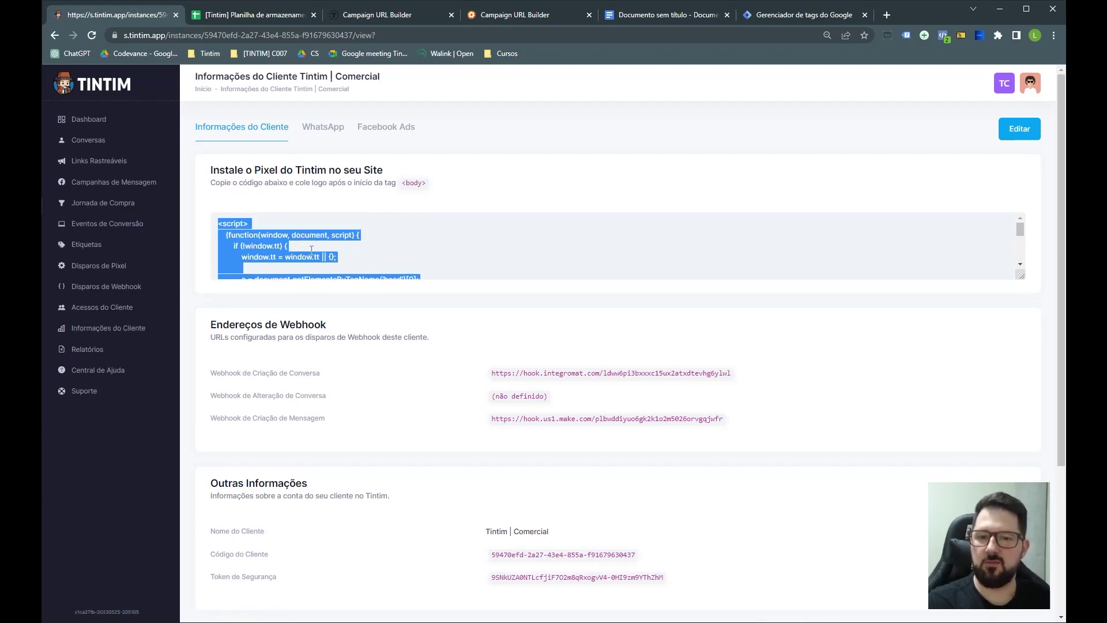
{"action": "mouse_move", "coordinate": [426, 183]}
{"action": "left_mouse_down"}
{"action": "mouse_move", "coordinate": [375, 186]}
{"action": "mouse_move", "coordinate": [436, 190]}
{"action": "left_mouse_up"}
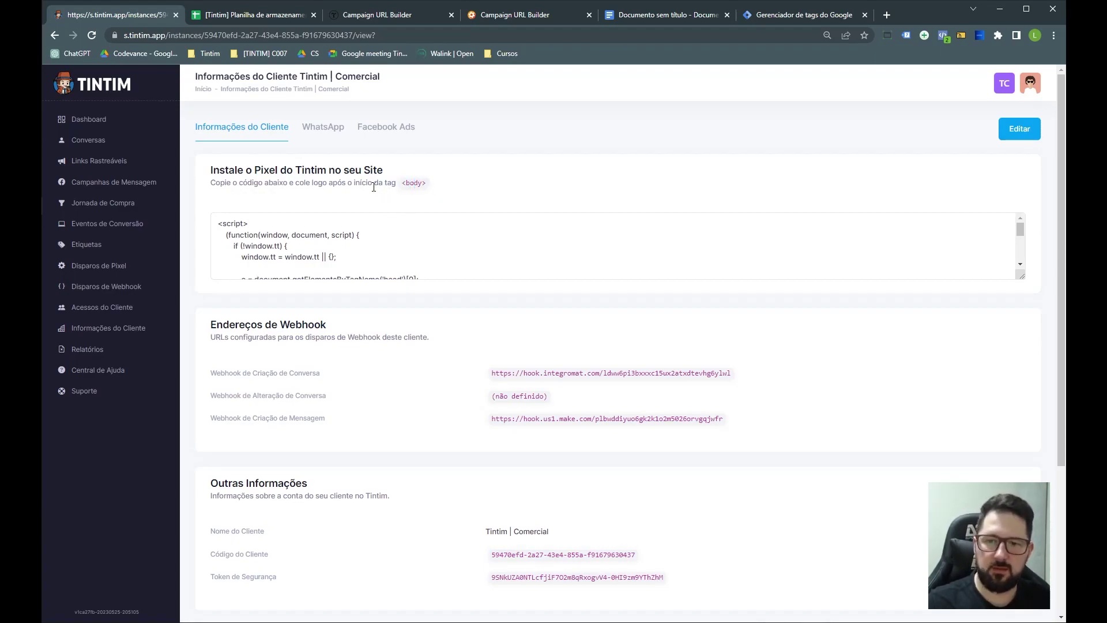
Step: In Google Tag Manager, create a new HTML personalizado tag in the tintim.app container and paste in the Tintim pixel script
{"action": "left_click", "coordinate": [784, 17]}
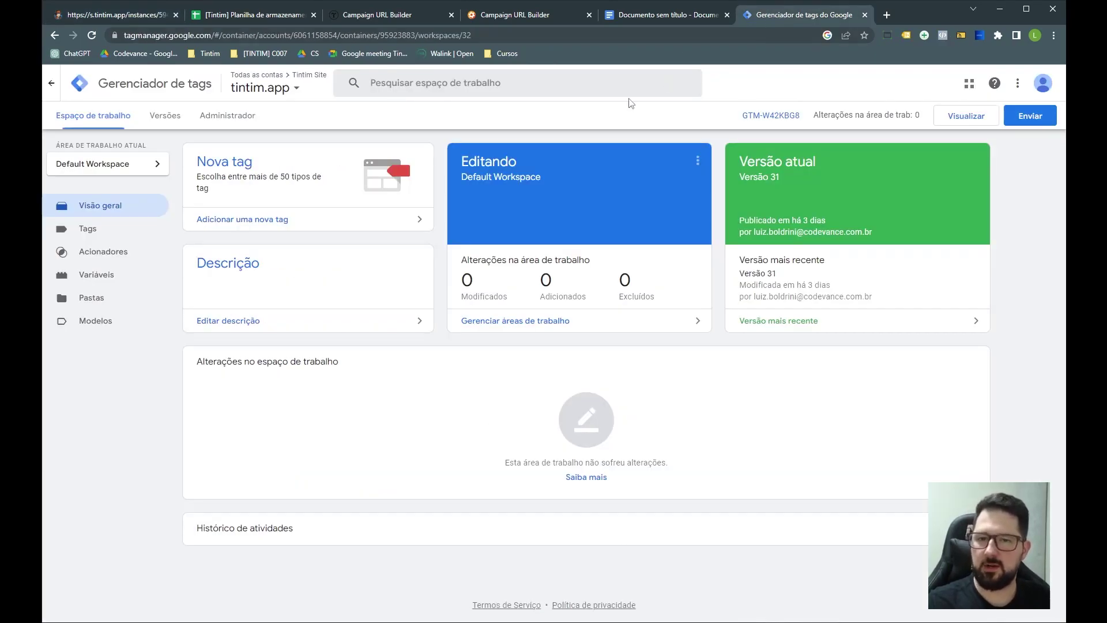
{"action": "left_click", "coordinate": [240, 225]}
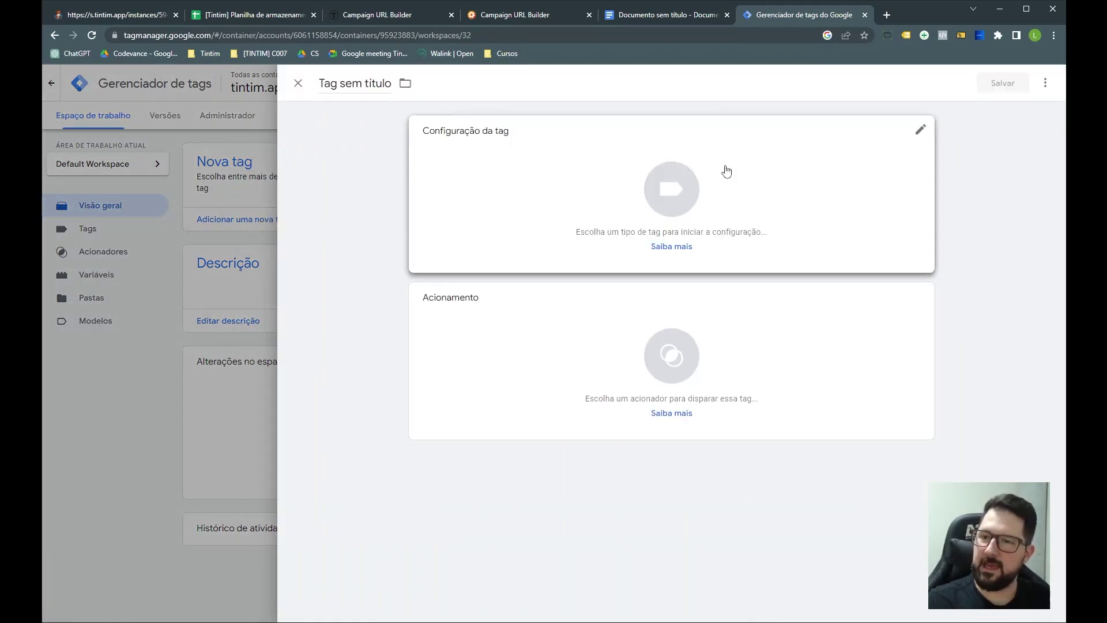
{"action": "left_click", "coordinate": [726, 171]}
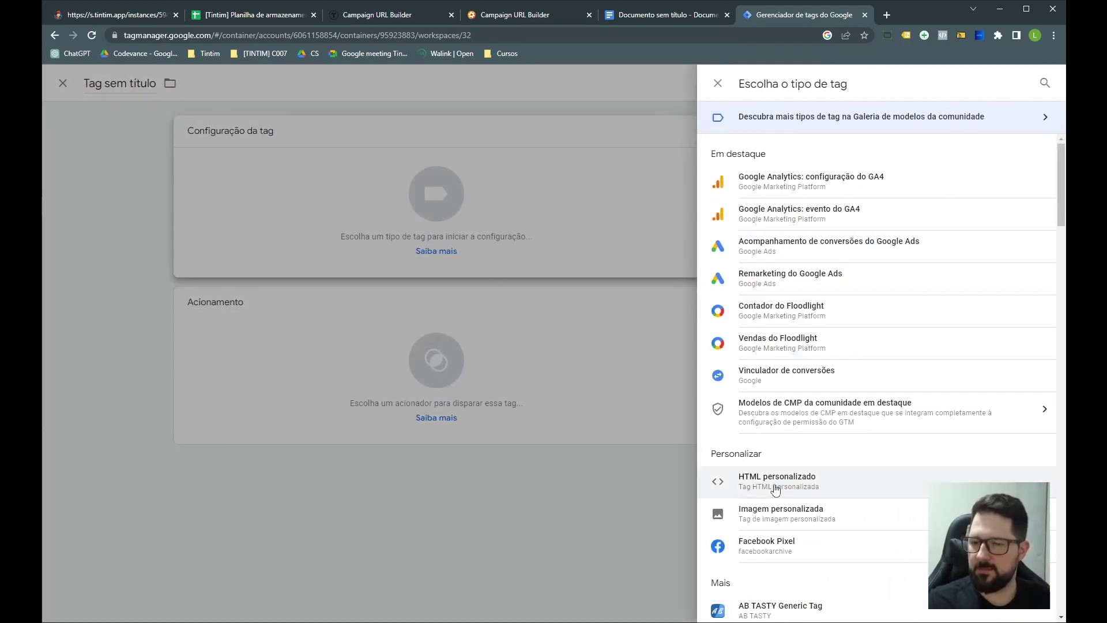
{"action": "left_click", "coordinate": [776, 489]}
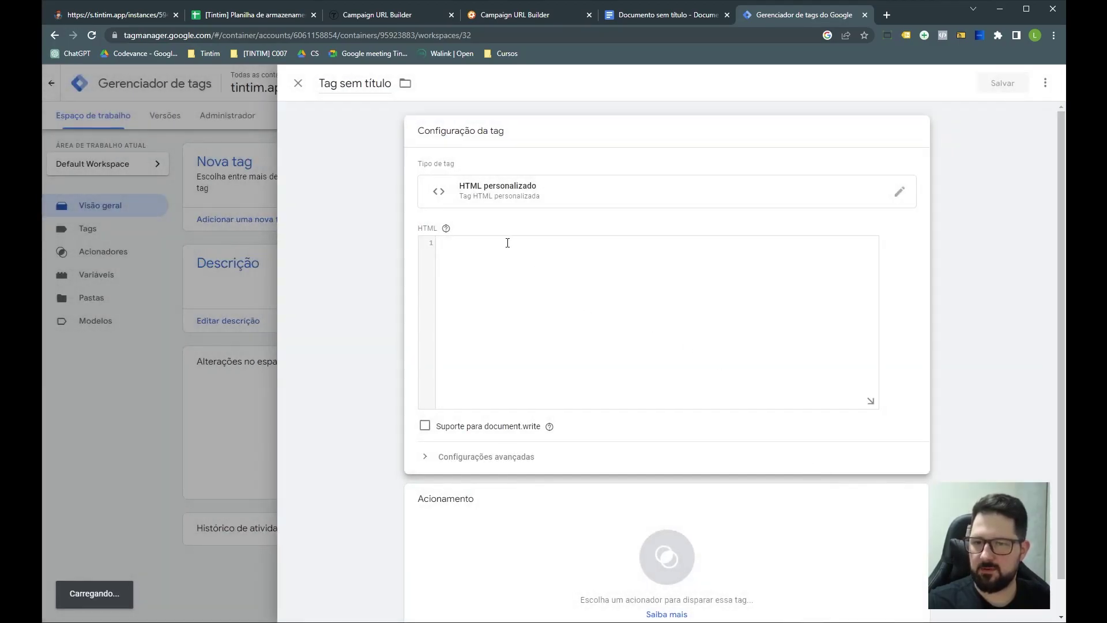
{"action": "left_click", "coordinate": [501, 244]}
{"action": "key", "text": "ctrl+v"}
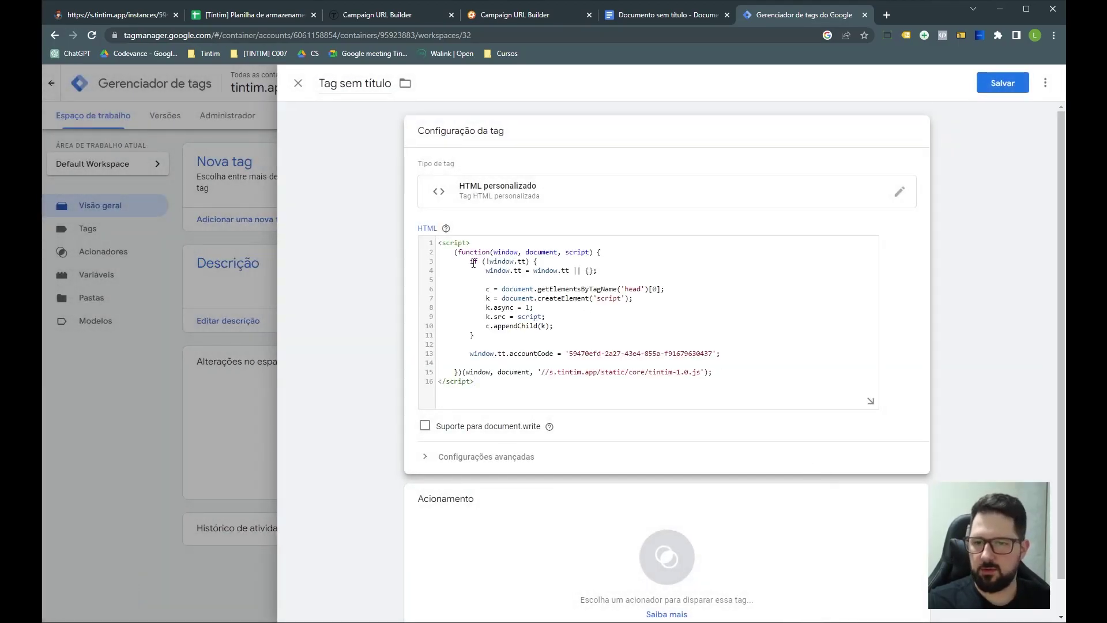
Step: Assign the All Pages trigger to the pixel tag and save it with the name Pixel do Tintim
{"action": "scroll", "coordinate": [569, 315], "scroll_direction": "down", "scroll_amount": 1}
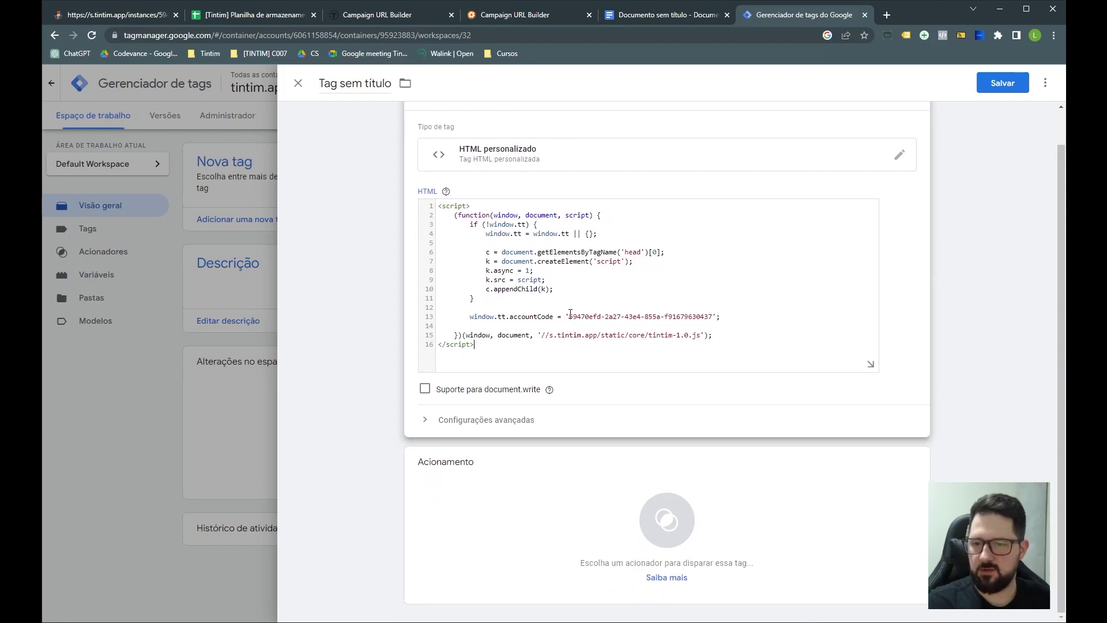
{"action": "left_click", "coordinate": [667, 521]}
{"action": "left_click", "coordinate": [365, 134]}
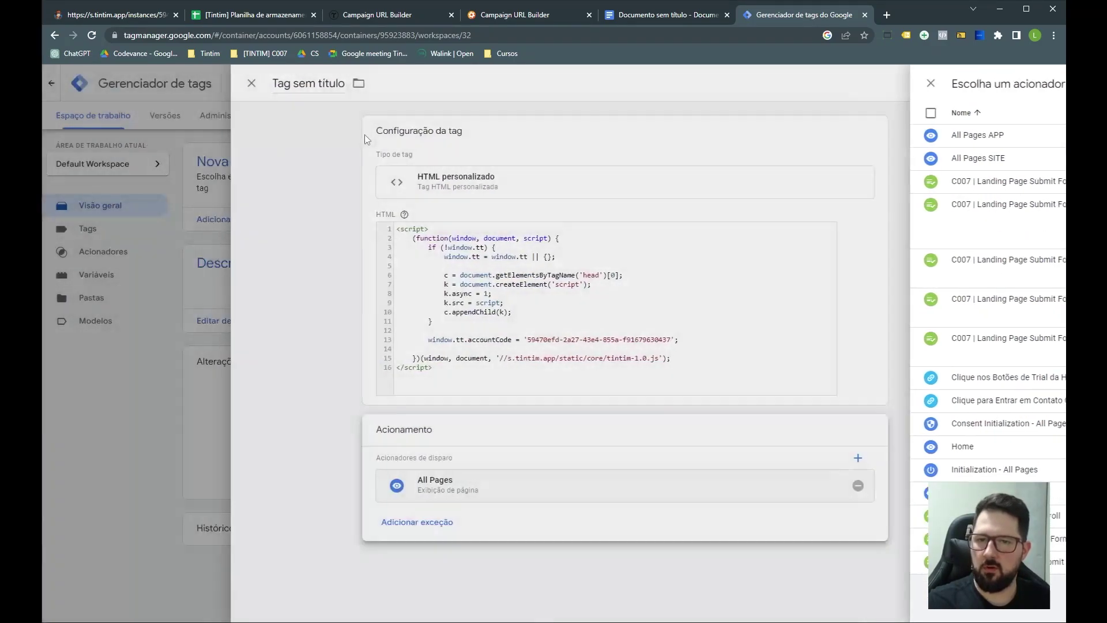
{"action": "left_click", "coordinate": [1003, 83]}
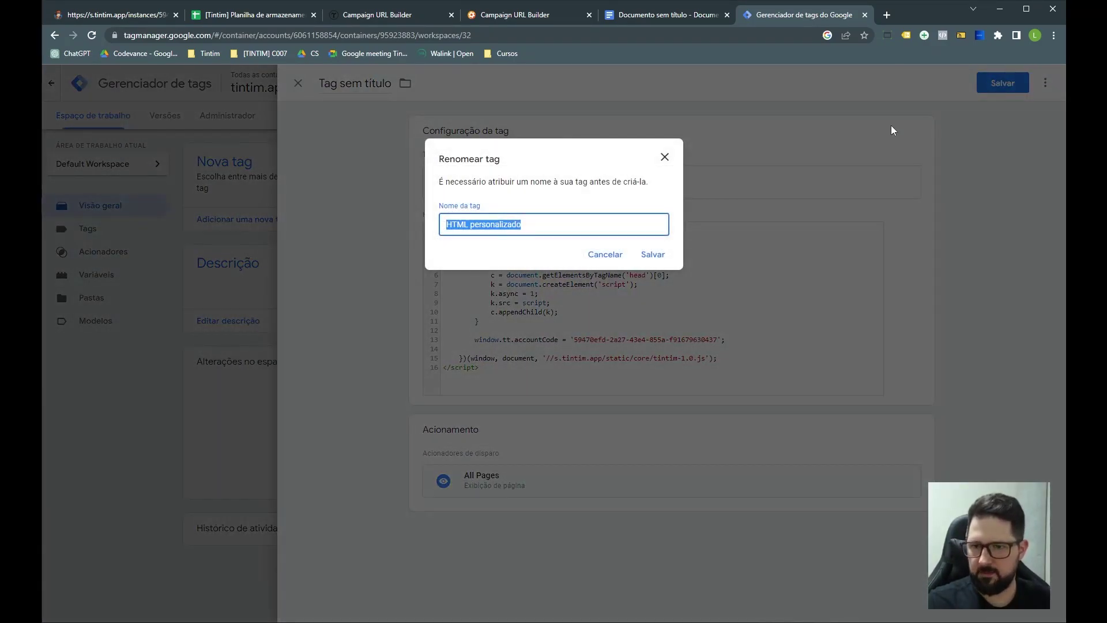
{"action": "type", "text": "Pixel"}
{"action": "left_click", "coordinate": [530, 253]}
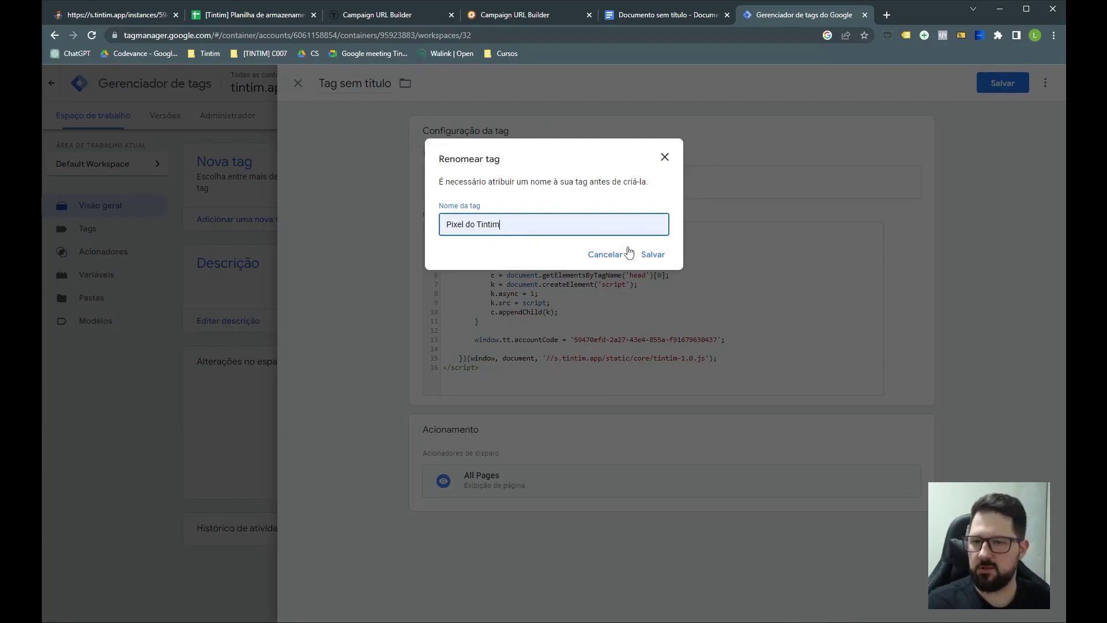
{"action": "left_click", "coordinate": [651, 255]}
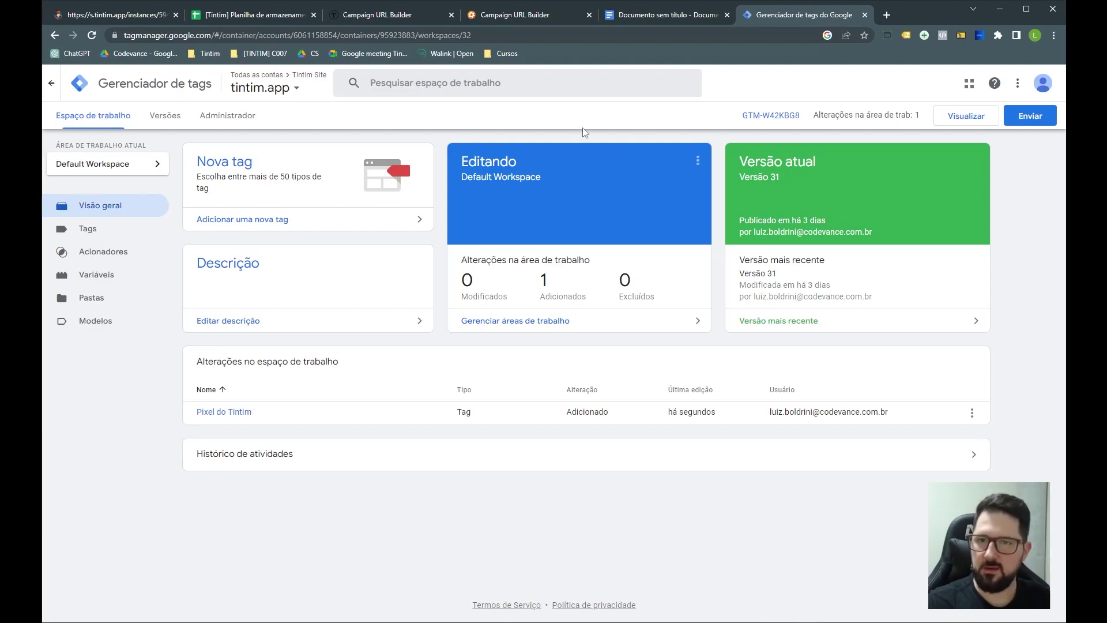
Step: Open tintim.app/?src=teste in a new browser tab and highlight the src parameter in the page address
{"action": "left_click", "coordinate": [886, 14]}
{"action": "type", "text": "tintim.app"}
{"action": "type", "text": "/?"}
{"action": "key", "text": "Return"}
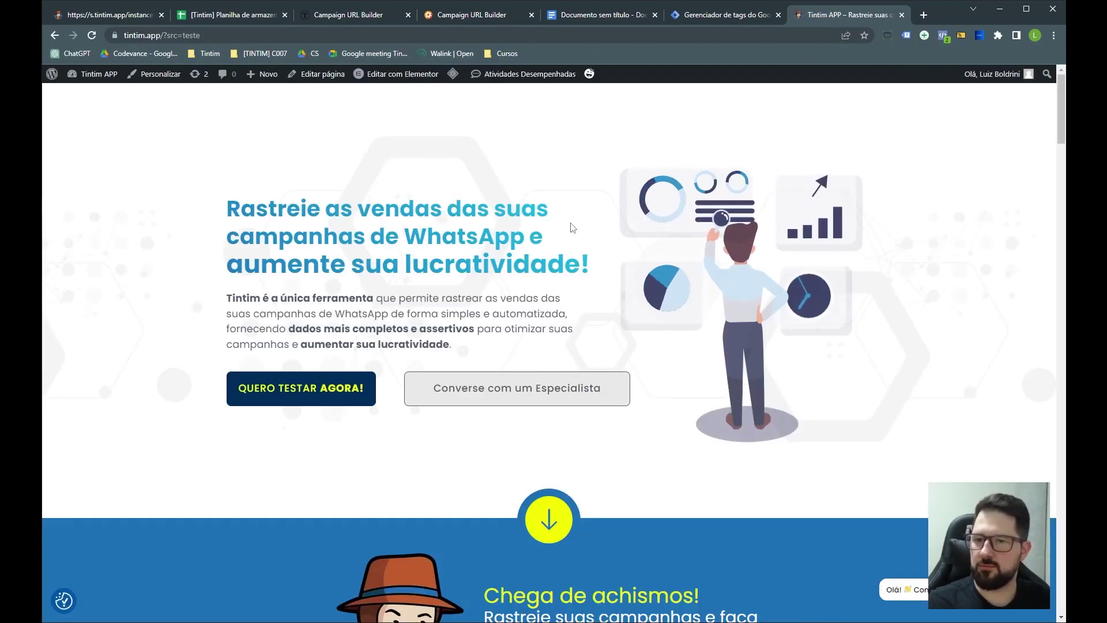
{"action": "left_click_drag", "start_coordinate": [162, 36], "coordinate": [252, 33]}
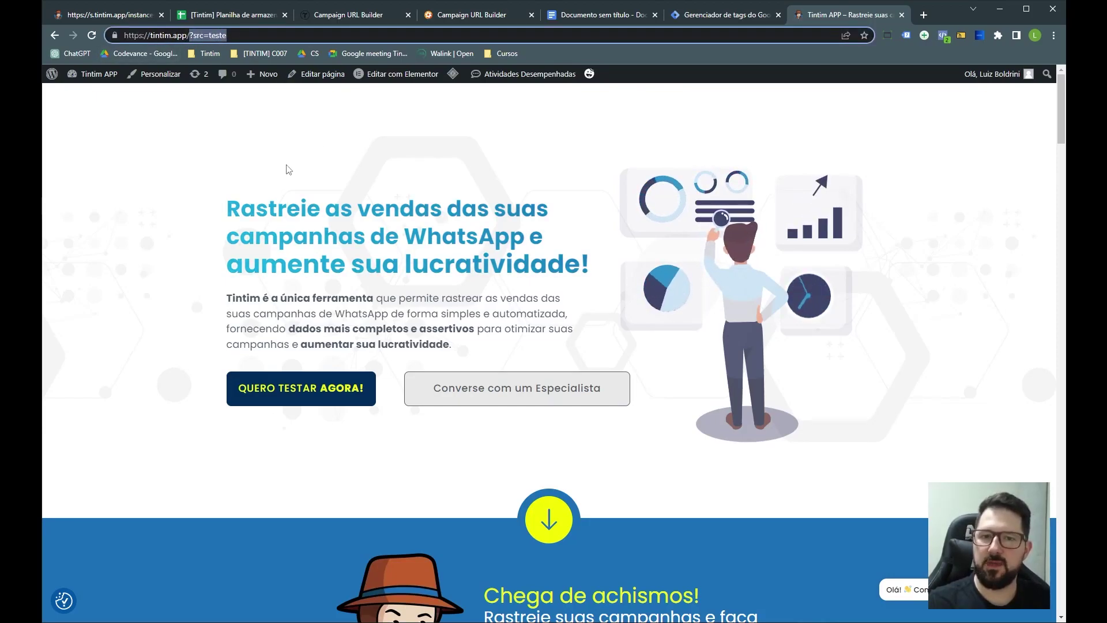
{"action": "left_click", "coordinate": [191, 35]}
{"action": "left_click_drag", "start_coordinate": [201, 32], "coordinate": [302, 35]}
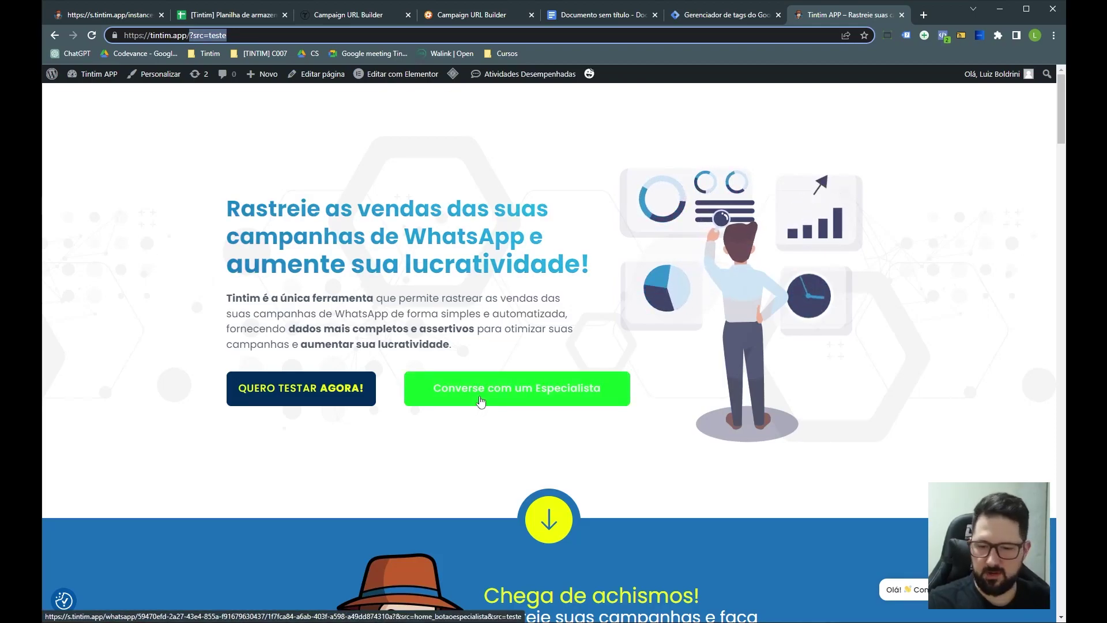
Step: Inspect the link behind the Converse com um Especialista button and compare its src parameter with the page address
{"action": "key", "text": "Print"}
{"action": "left_click_drag", "start_coordinate": [45, 609], "coordinate": [485, 620]}
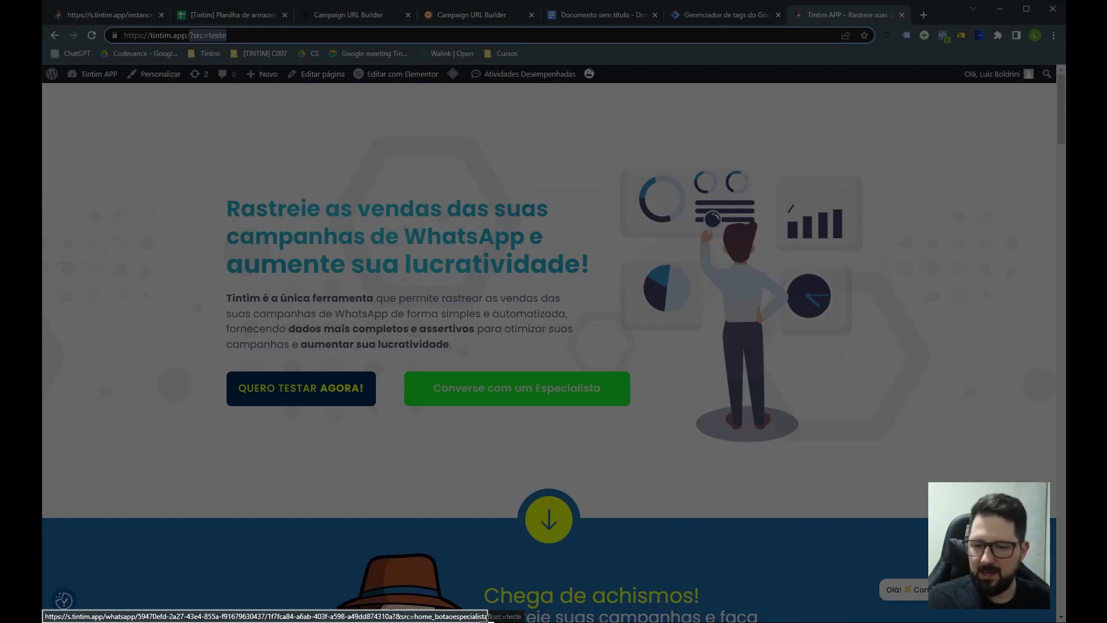
{"action": "left_click_drag", "start_coordinate": [491, 621], "coordinate": [525, 620]}
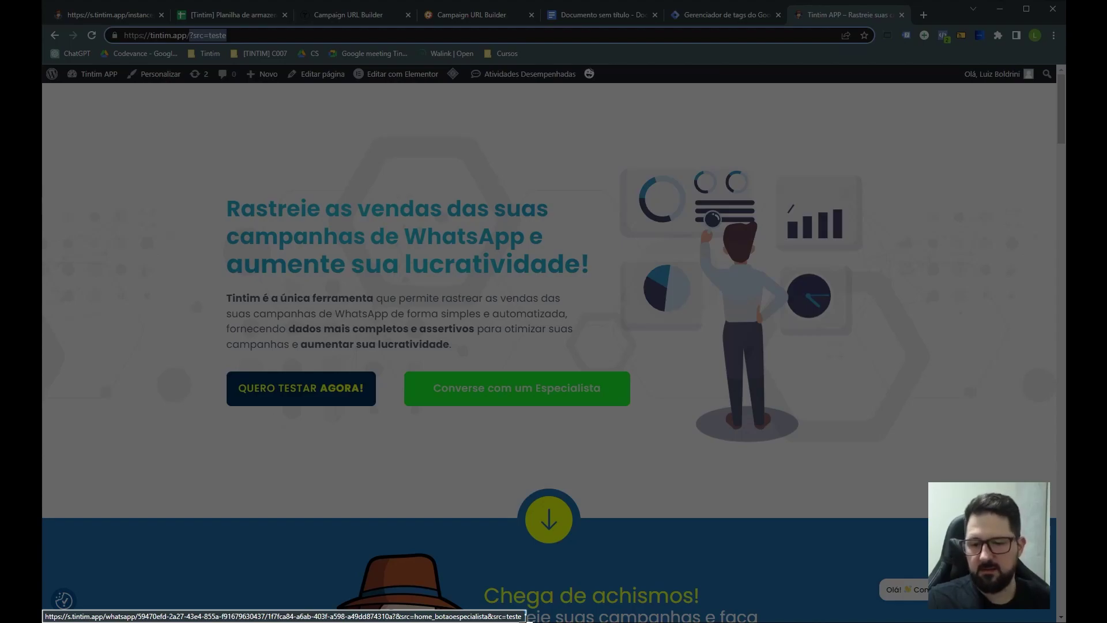
{"action": "left_click_drag", "start_coordinate": [526, 621], "coordinate": [525, 621]}
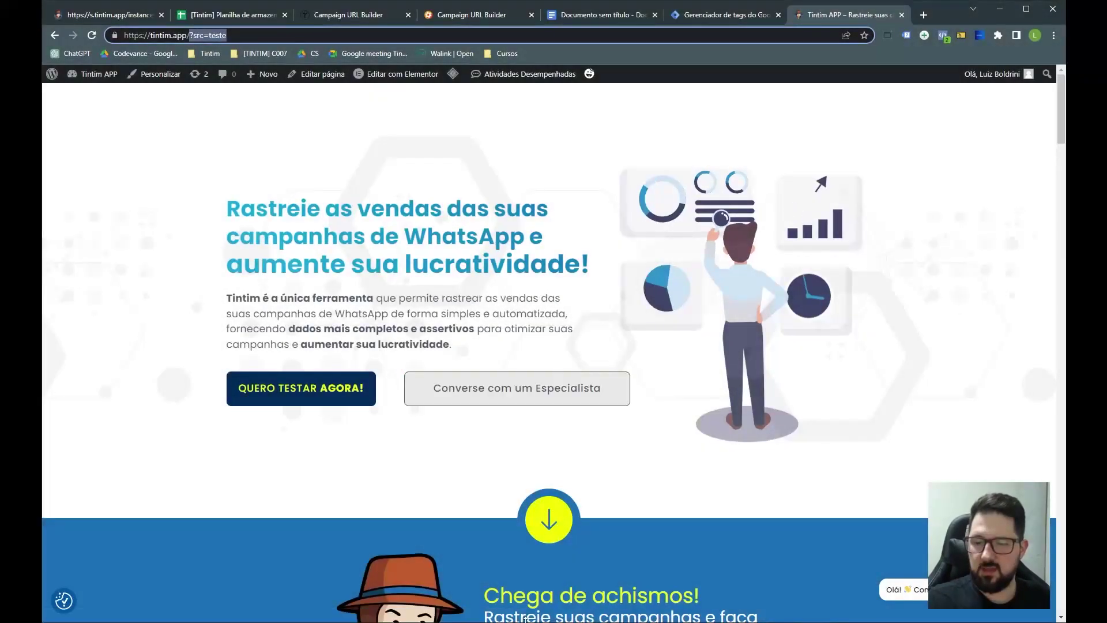
{"action": "left_click", "coordinate": [186, 36]}
{"action": "left_click_drag", "start_coordinate": [185, 36], "coordinate": [229, 35]}
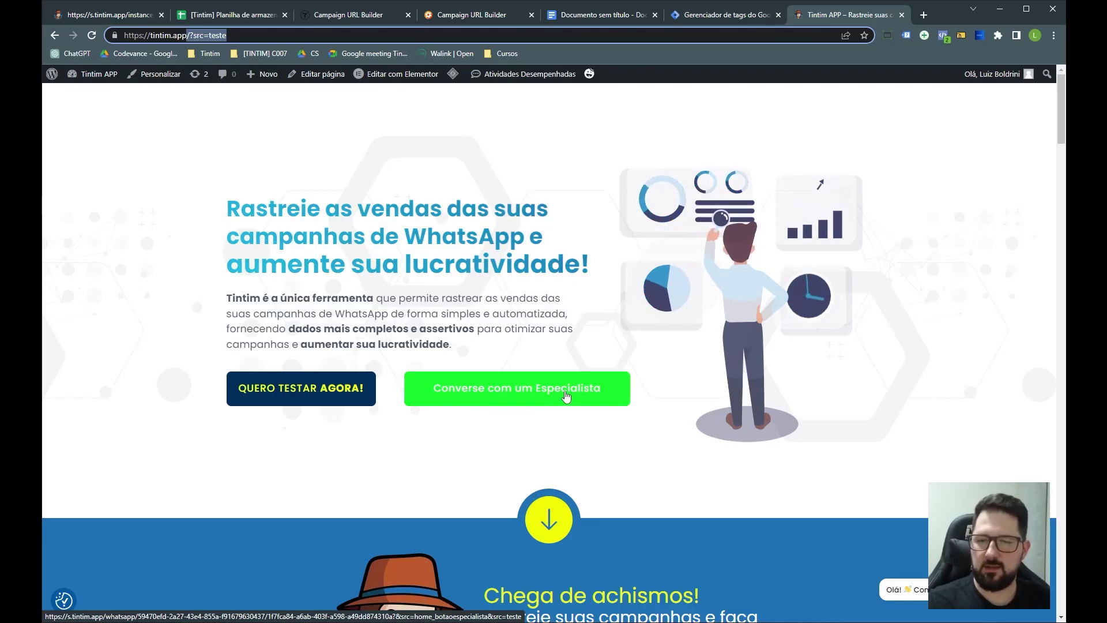
{"action": "left_click", "coordinate": [441, 390]}
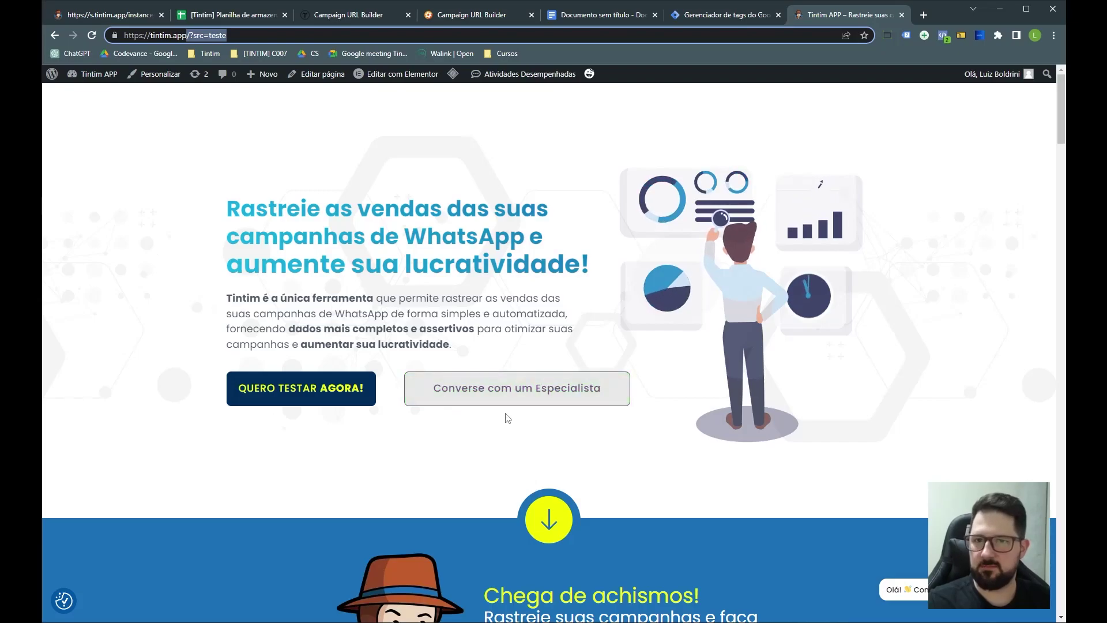
Step: Return to the Google Docs outline and examine the second instruction about replacing WhatsApp button links with the Tintim trackable link
{"action": "left_click", "coordinate": [591, 16]}
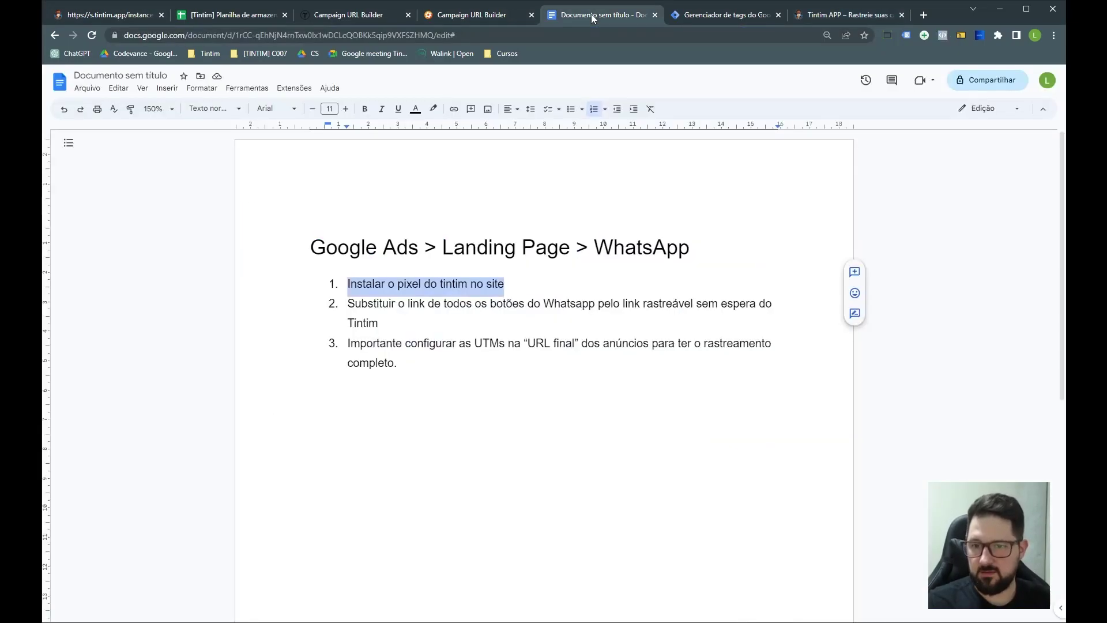
{"action": "left_click", "coordinate": [383, 323]}
{"action": "left_click_drag", "start_coordinate": [350, 300], "coordinate": [388, 317]}
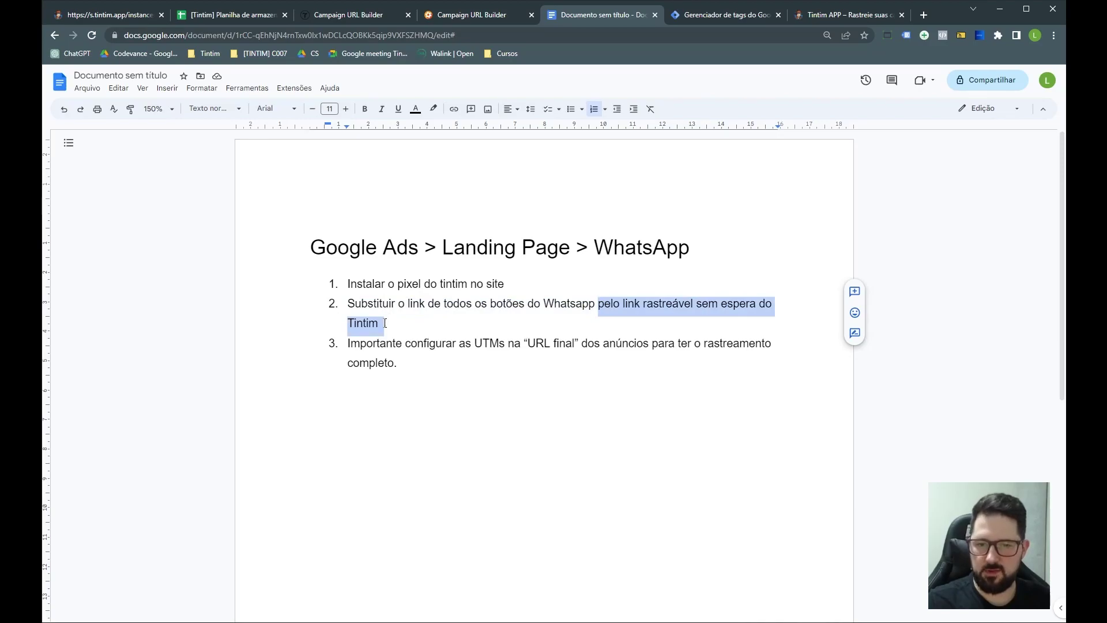
{"action": "left_click", "coordinate": [425, 311]}
Step: Switch to Tintim and create a new trackable link named Botao Wpp flutuante
{"action": "left_click", "coordinate": [108, 15]}
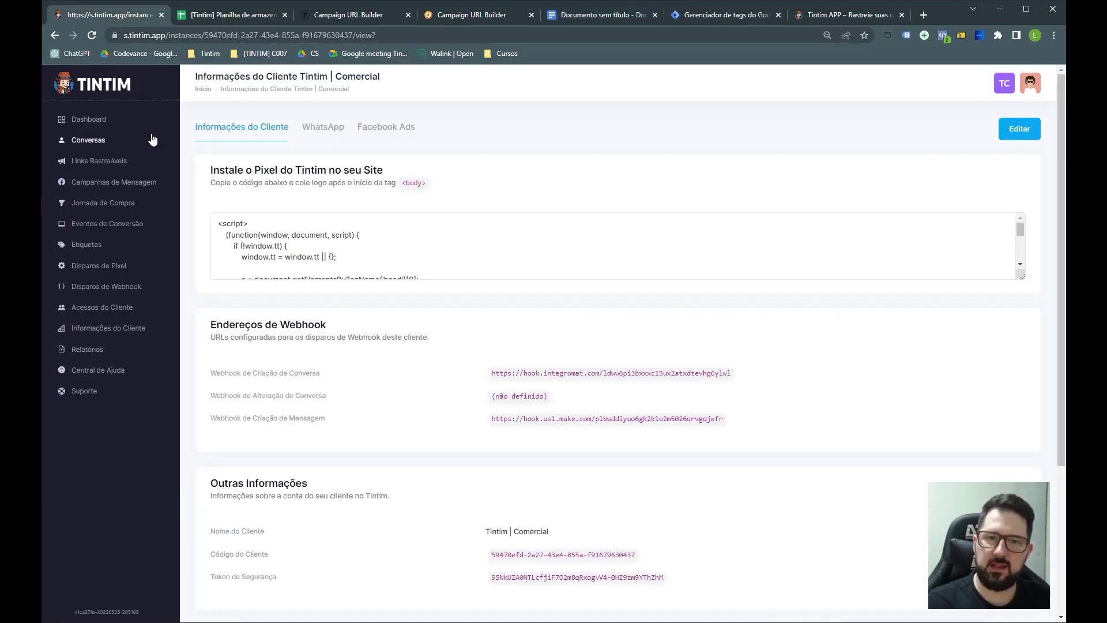
{"action": "left_click", "coordinate": [110, 164]}
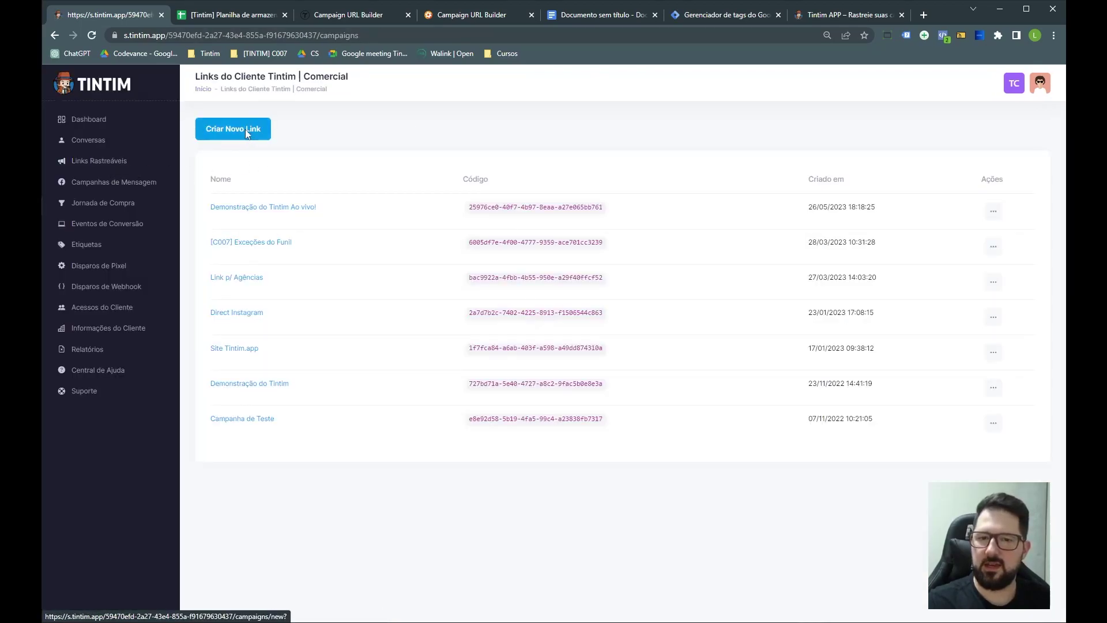
{"action": "left_click", "coordinate": [245, 132]}
{"action": "left_click", "coordinate": [465, 344]}
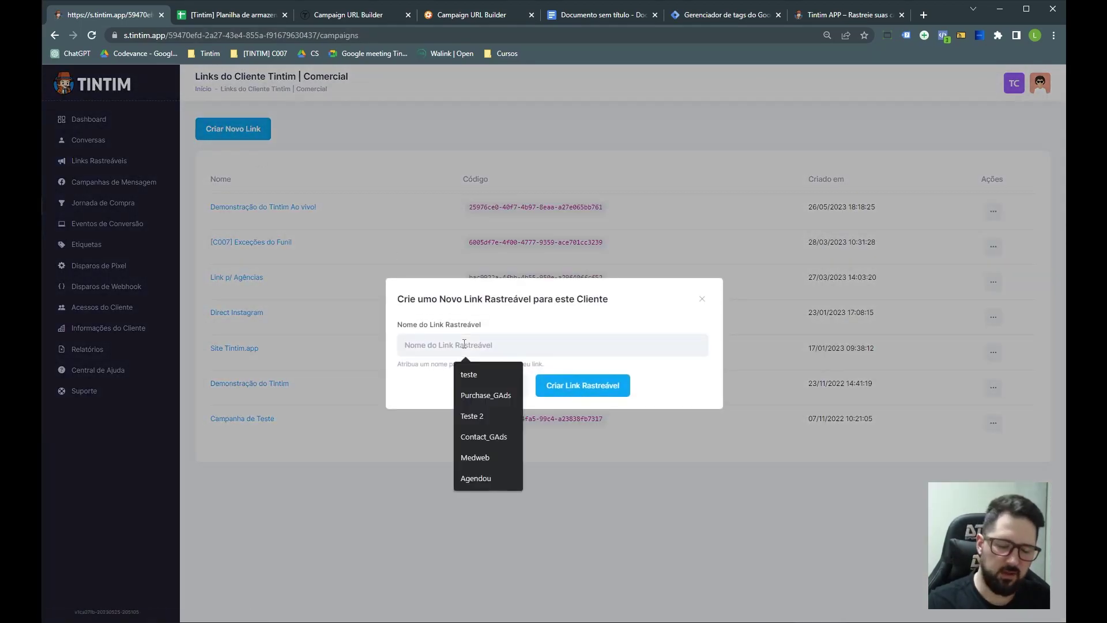
{"action": "type", "text": "Bota"}
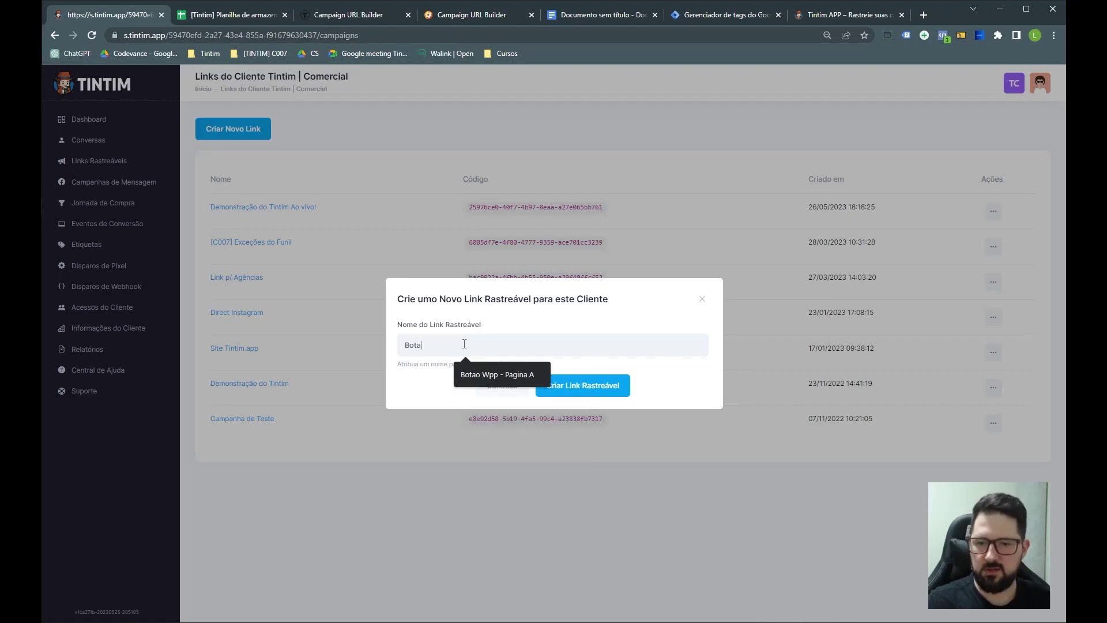
{"action": "type", "text": "o Wpp - Pagina A"}
{"action": "left_click", "coordinate": [497, 375]}
{"action": "left_click_drag", "start_coordinate": [445, 345], "coordinate": [598, 352]}
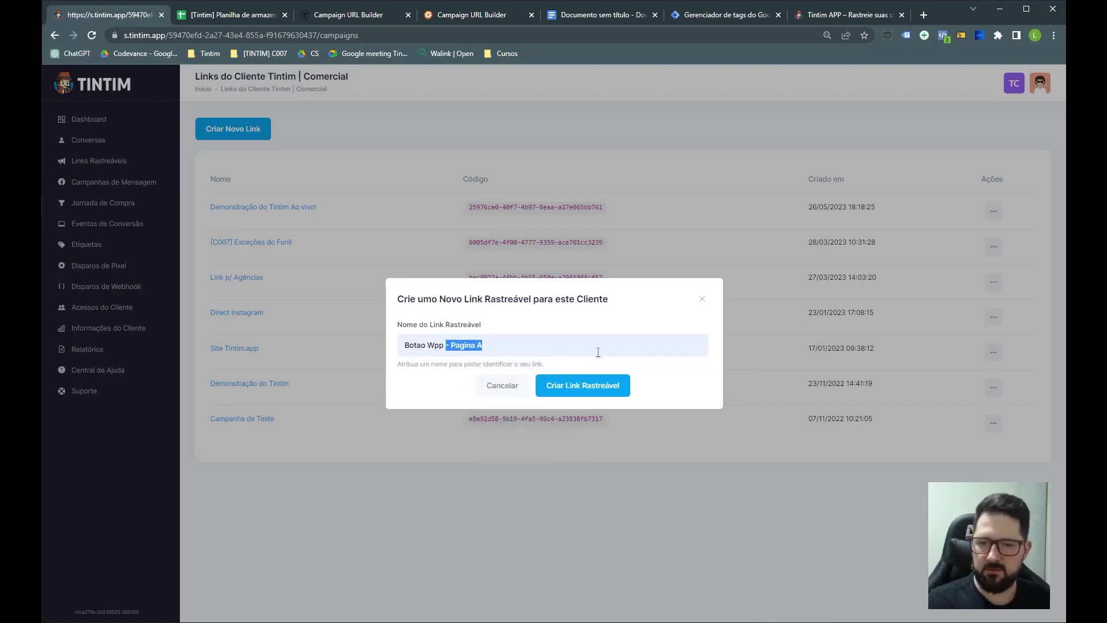
{"action": "type", "text": "flutuante"}
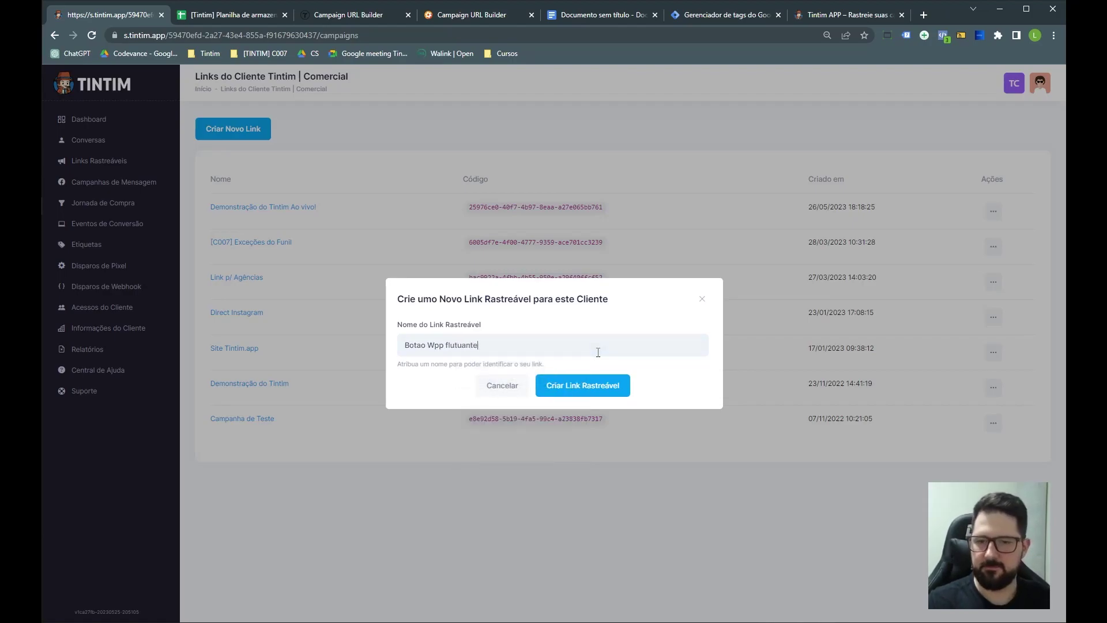
{"action": "left_click", "coordinate": [577, 385]}
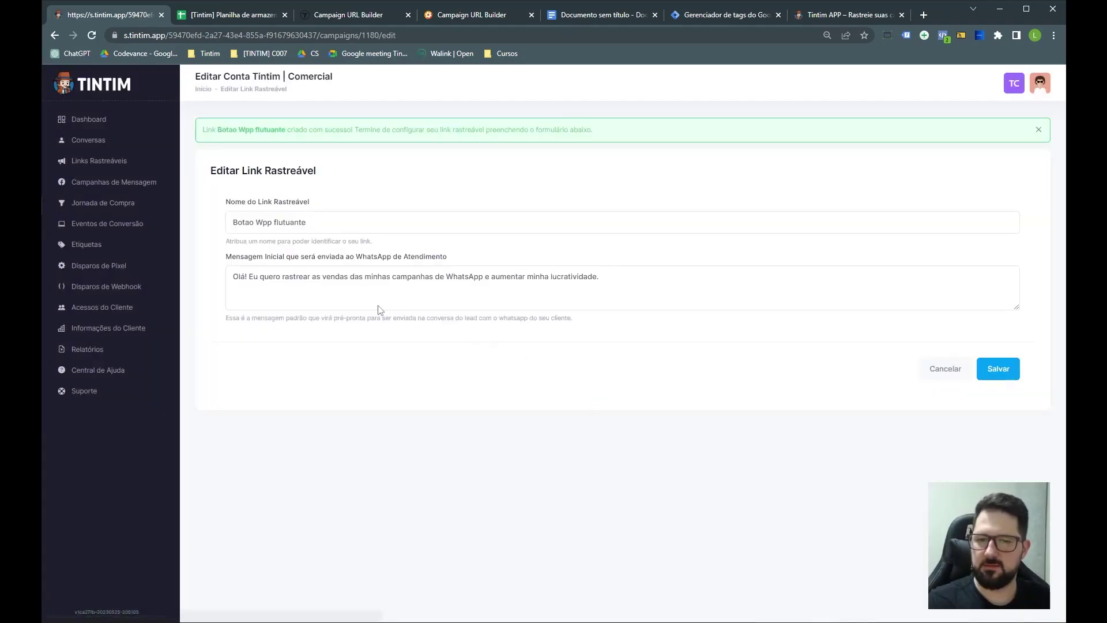
Step: Review the initial WhatsApp message of the Botao Wpp flutuante link and save the link
{"action": "left_click_drag", "start_coordinate": [234, 279], "coordinate": [383, 282]}
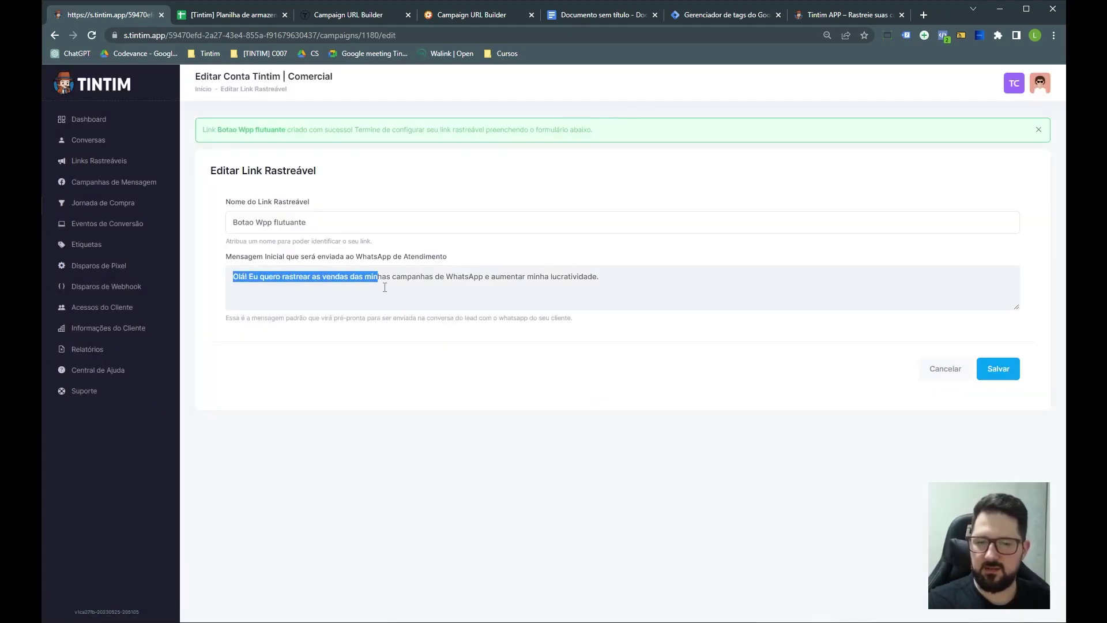
{"action": "left_click", "coordinate": [382, 288]}
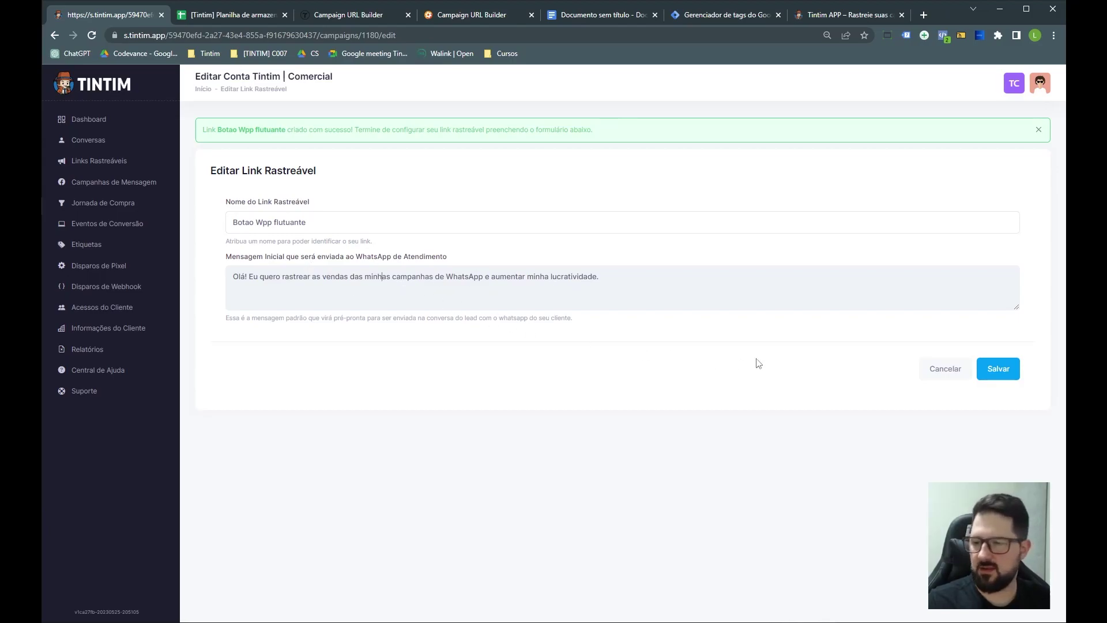
{"action": "left_click", "coordinate": [994, 371]}
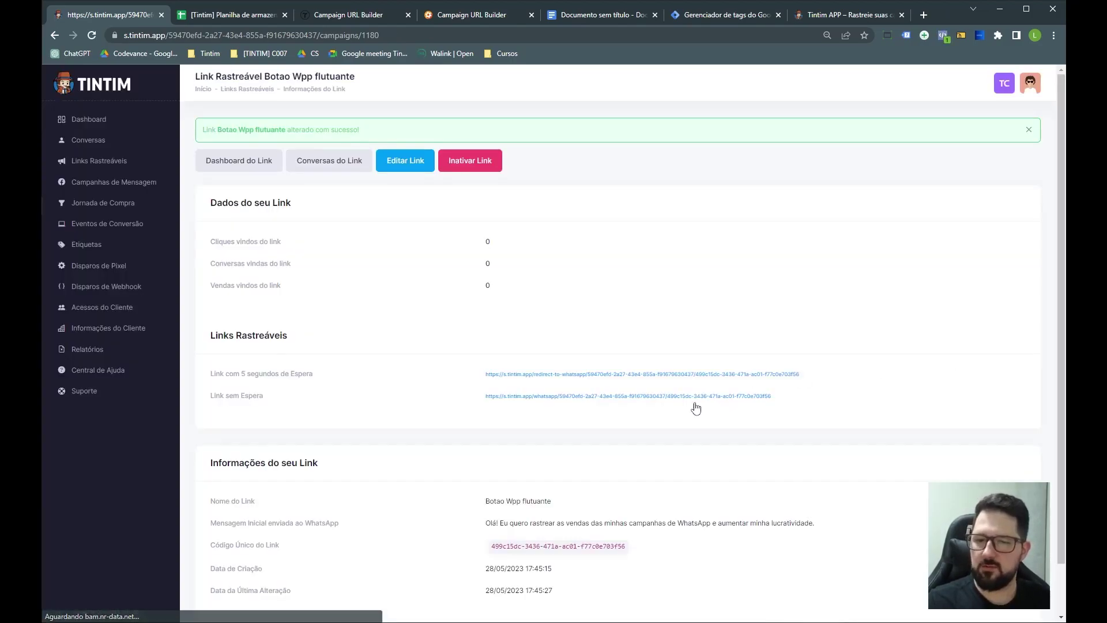
Step: Compare the 5-second-wait and no-wait trackable links and highlight the no-wait link's URL
{"action": "left_click_drag", "start_coordinate": [312, 378], "coordinate": [213, 384]}
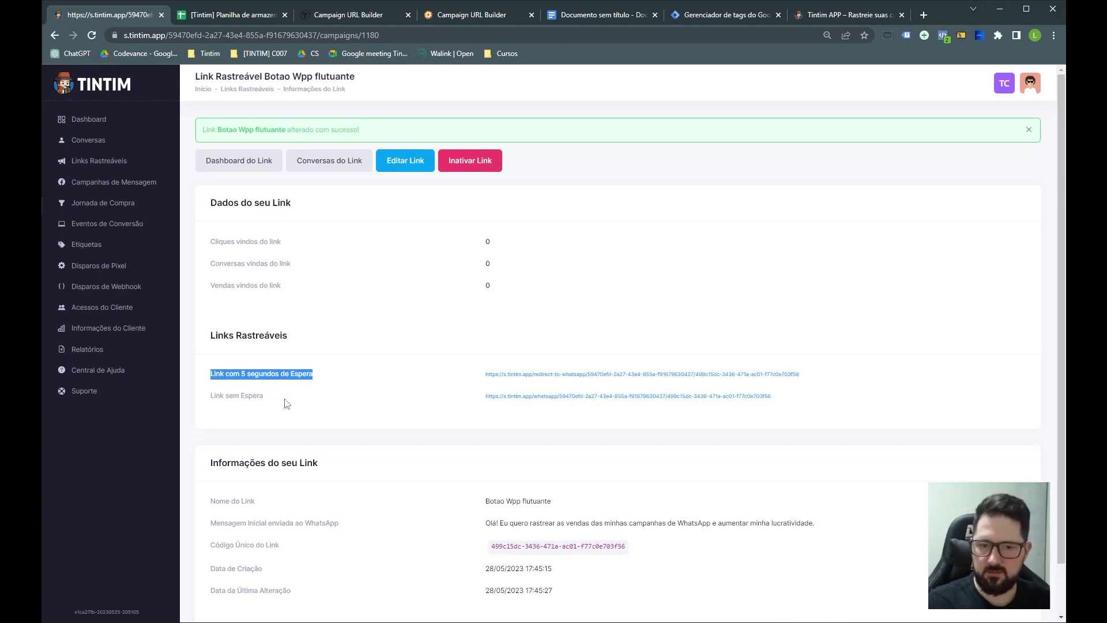
{"action": "left_click_drag", "start_coordinate": [273, 401], "coordinate": [210, 404]}
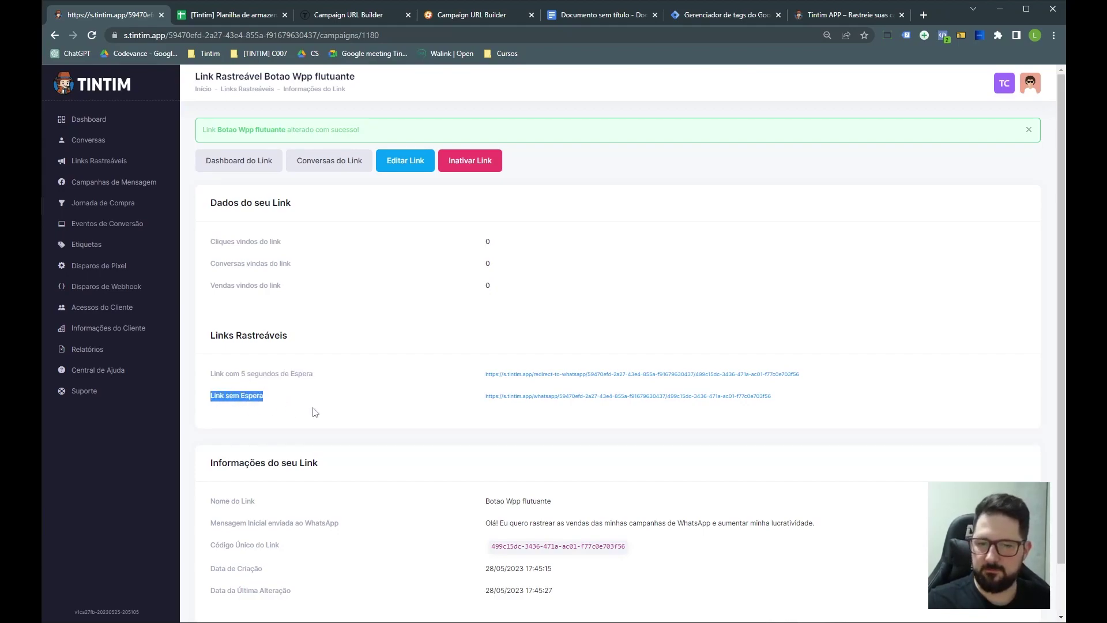
{"action": "left_click_drag", "start_coordinate": [791, 403], "coordinate": [485, 412]}
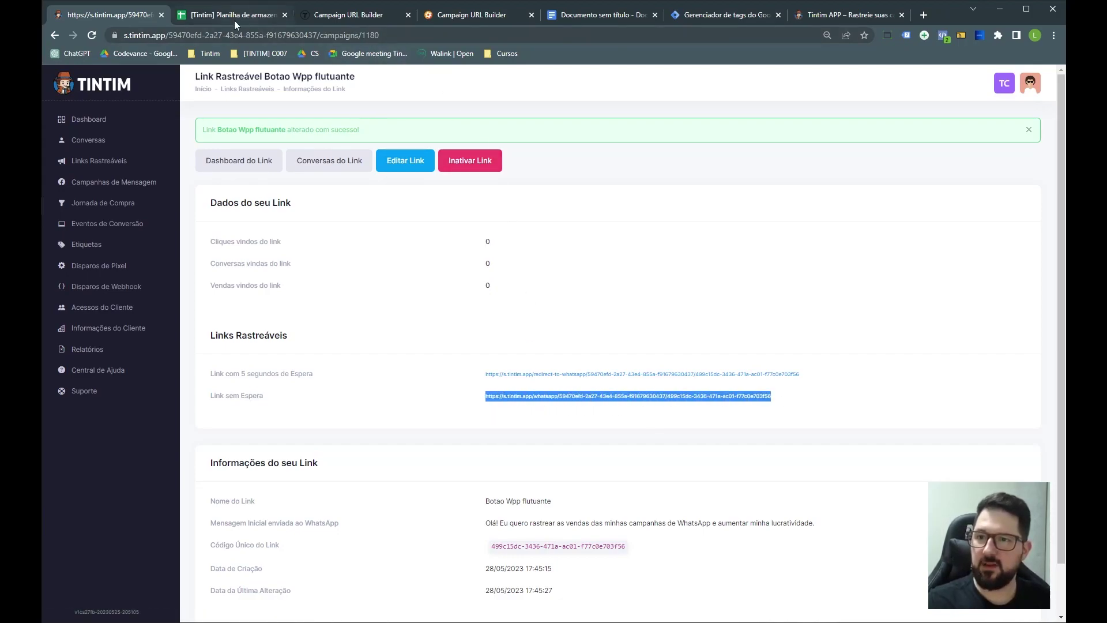
Step: Close the Tintim landing page and examine the WhatsApp buttons throughout the hypnotherapy landing page
{"action": "left_click", "coordinate": [845, 15]}
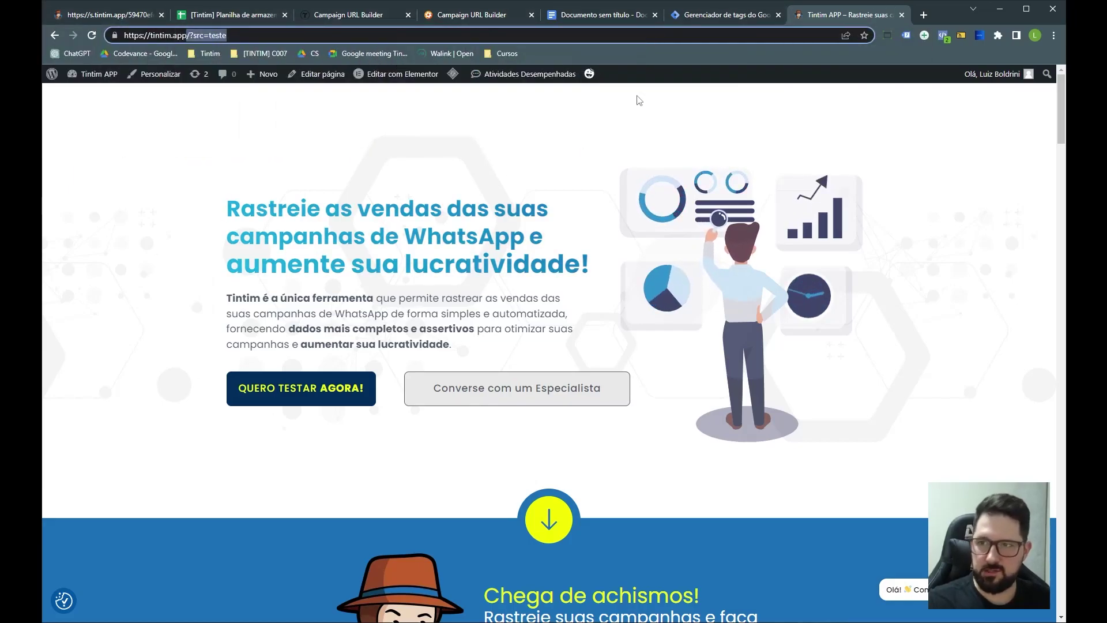
{"action": "left_click", "coordinate": [901, 15]}
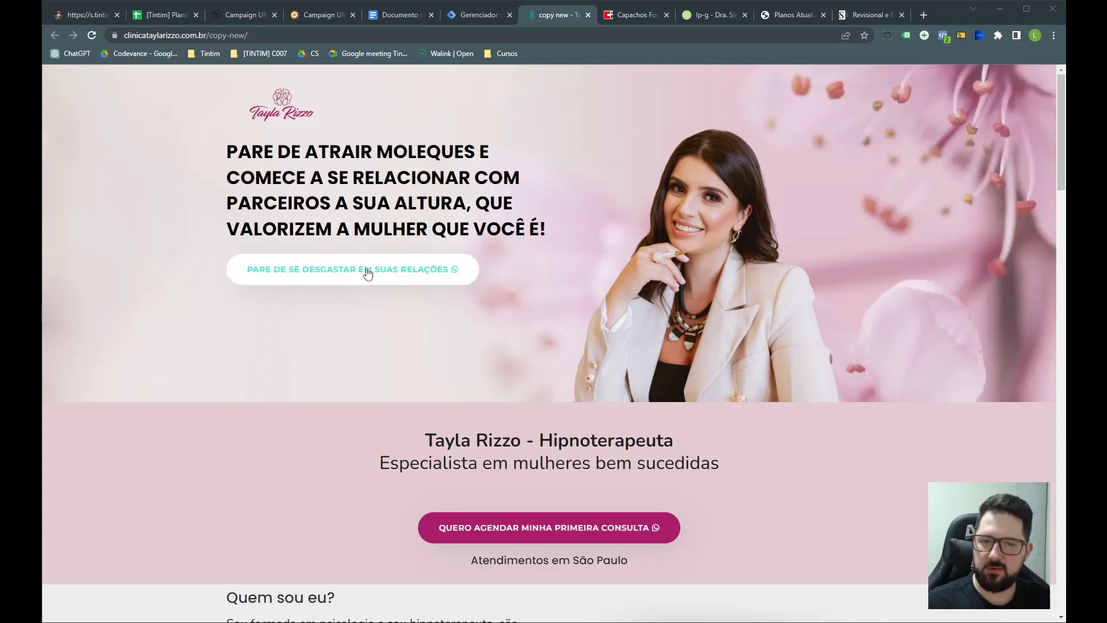
{"action": "scroll", "coordinate": [547, 346], "scroll_direction": "down", "scroll_amount": 2}
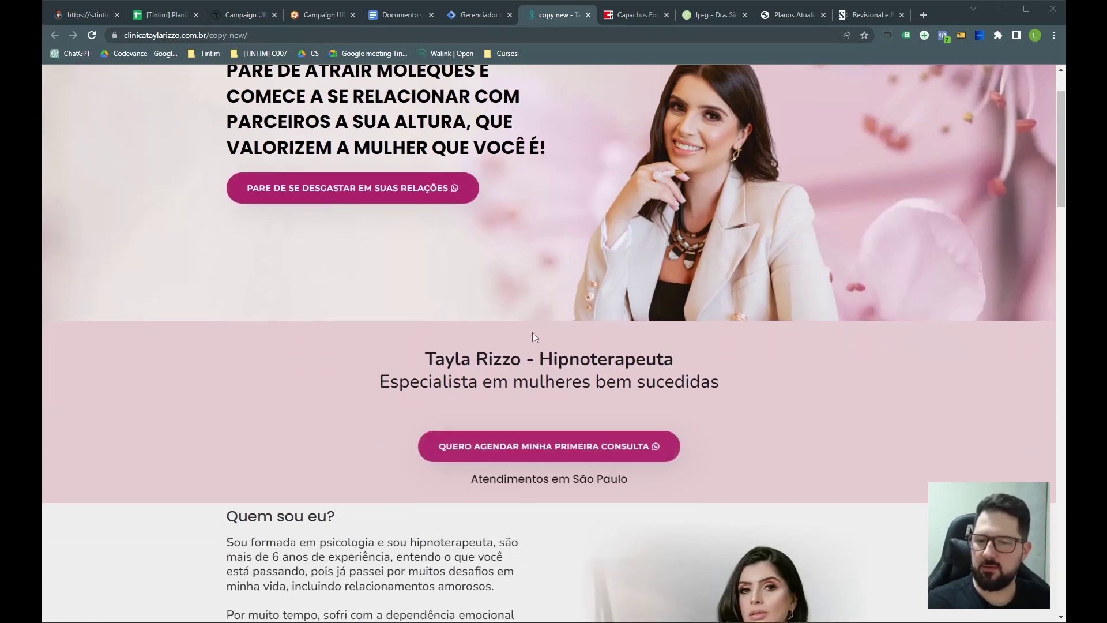
{"action": "scroll", "coordinate": [532, 332], "scroll_direction": "down", "scroll_amount": 9}
{"action": "scroll", "coordinate": [532, 337], "scroll_direction": "down", "scroll_amount": 12}
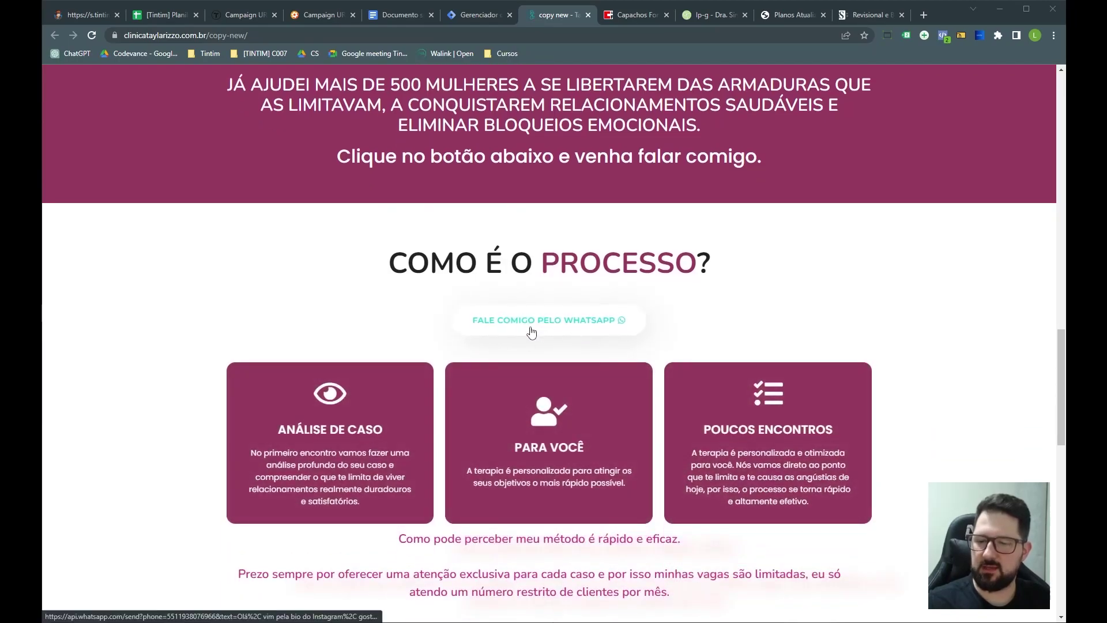
{"action": "scroll", "coordinate": [536, 333], "scroll_direction": "down", "scroll_amount": 9}
{"action": "scroll", "coordinate": [532, 332], "scroll_direction": "down", "scroll_amount": 1}
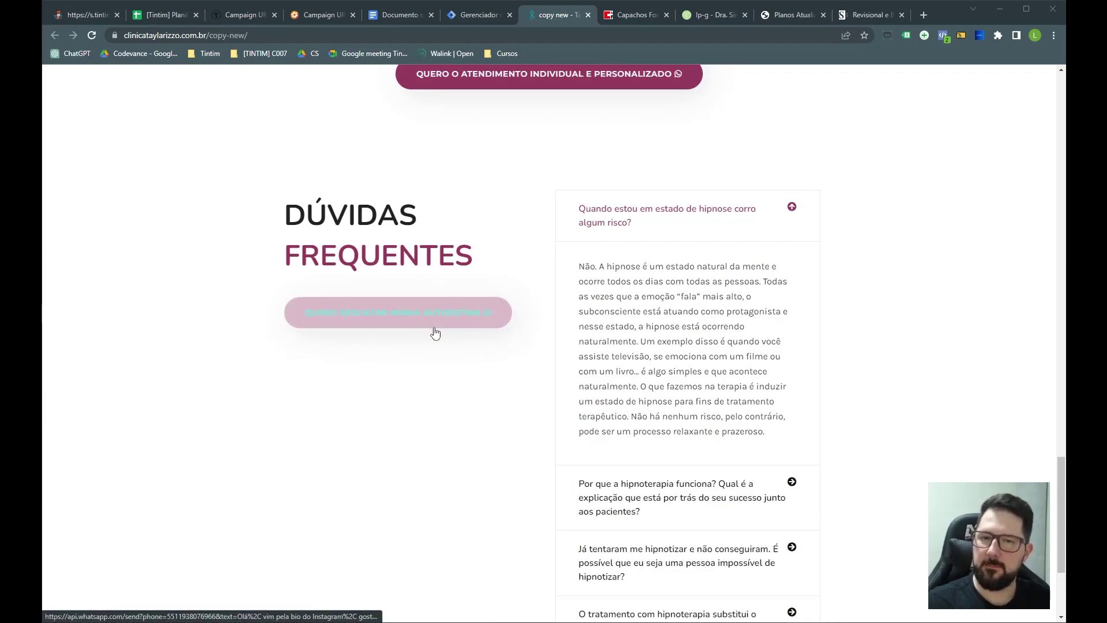
Step: Examine the WhatsApp buttons on the Capachos Forte home page and on its Tapetes Personalizados page
{"action": "left_click", "coordinate": [633, 14]}
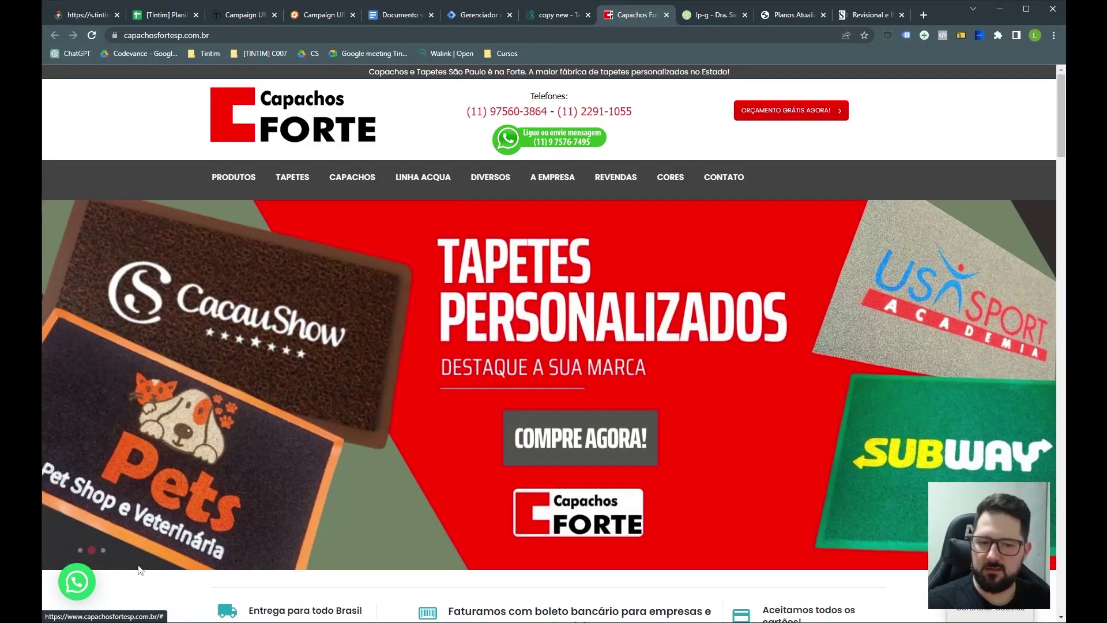
{"action": "scroll", "coordinate": [479, 274], "scroll_direction": "down", "scroll_amount": 4}
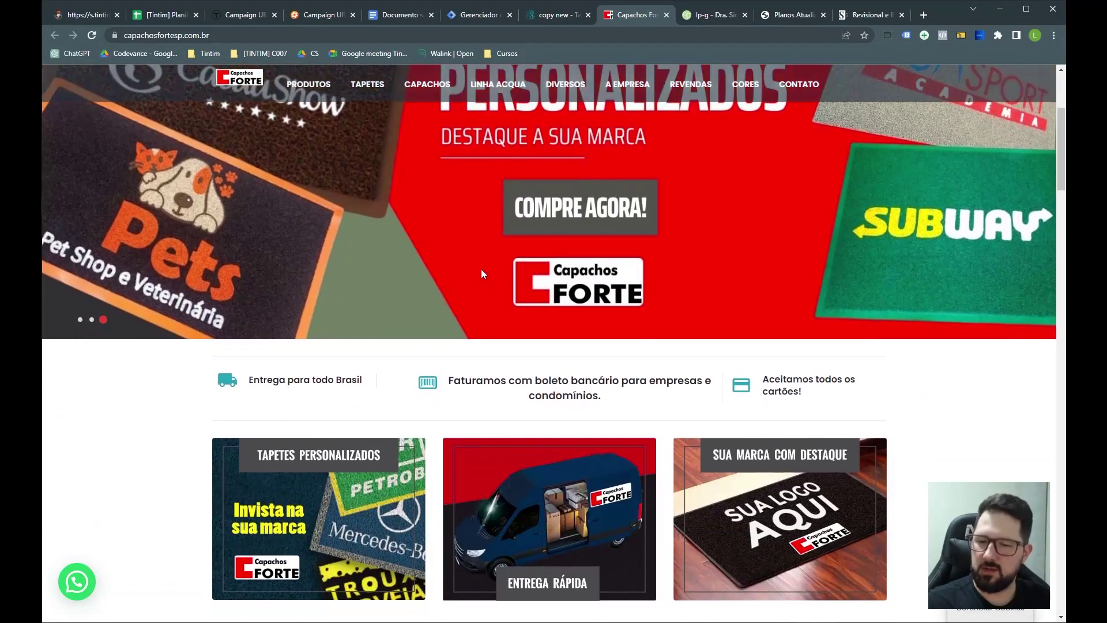
{"action": "scroll", "coordinate": [479, 273], "scroll_direction": "down", "scroll_amount": 10}
{"action": "scroll", "coordinate": [493, 272], "scroll_direction": "up", "scroll_amount": 5}
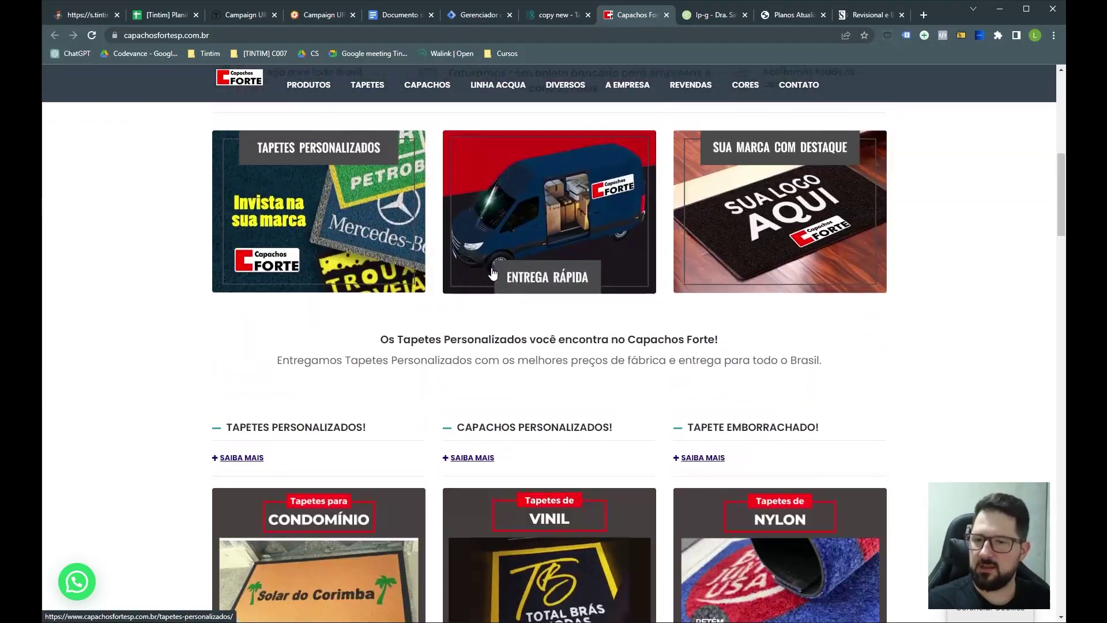
{"action": "scroll", "coordinate": [492, 270], "scroll_direction": "up", "scroll_amount": 9}
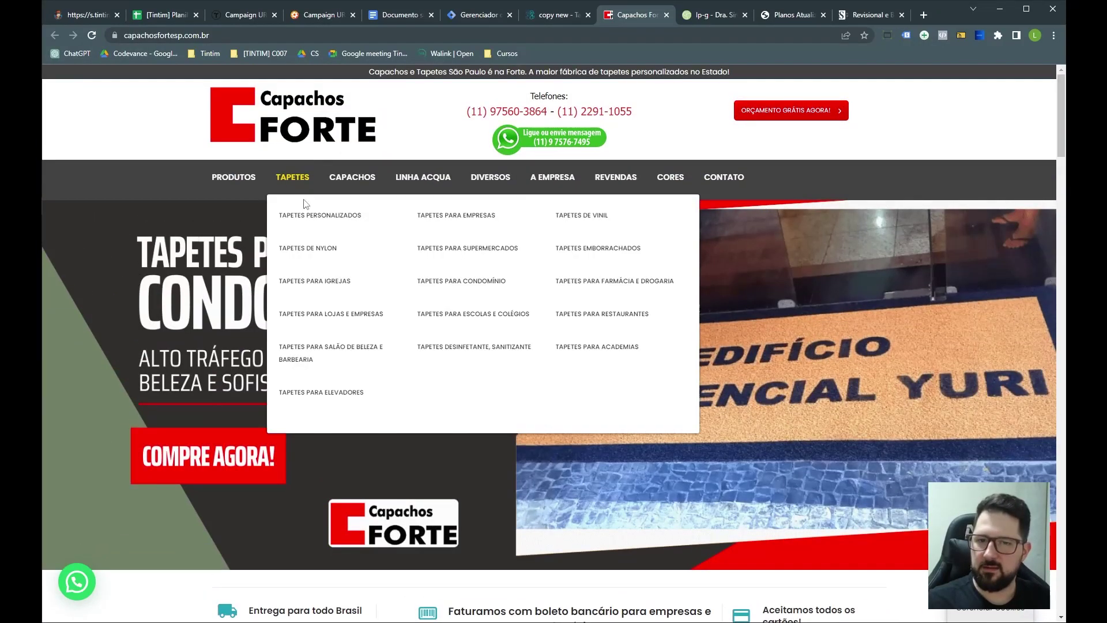
{"action": "left_click", "coordinate": [311, 217]}
{"action": "scroll", "coordinate": [395, 204], "scroll_direction": "down", "scroll_amount": 3}
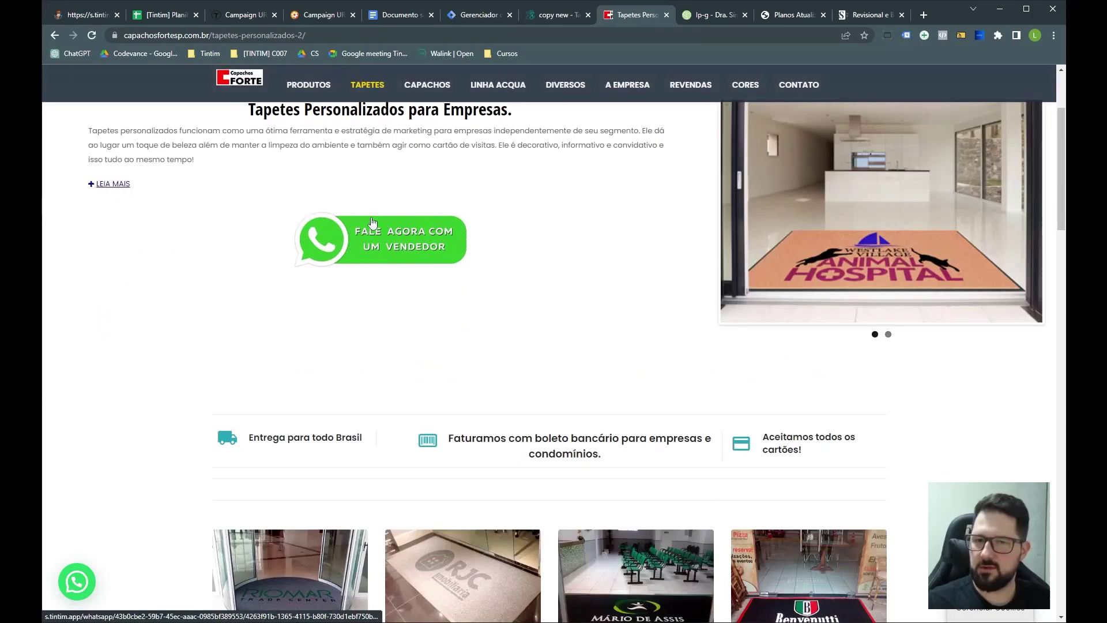
Step: Examine the WhatsApp and Agende uma consulta buttons on the fertility specialist's landing page
{"action": "key", "text": "ctrl+Tab"}
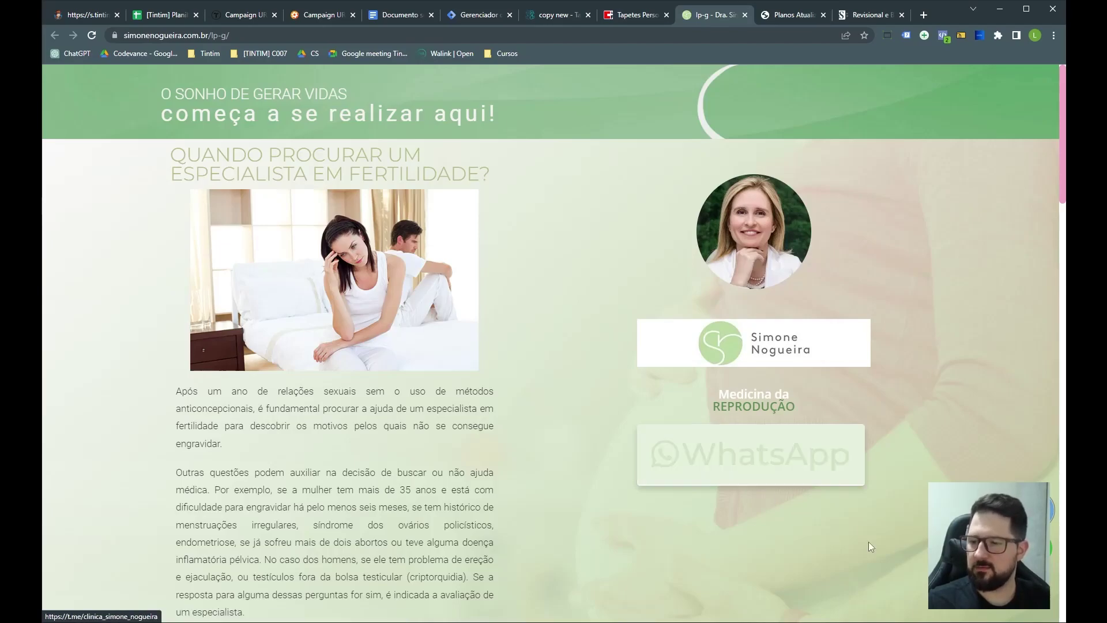
{"action": "scroll", "coordinate": [677, 361], "scroll_direction": "down", "scroll_amount": 7}
{"action": "scroll", "coordinate": [677, 360], "scroll_direction": "down", "scroll_amount": 3}
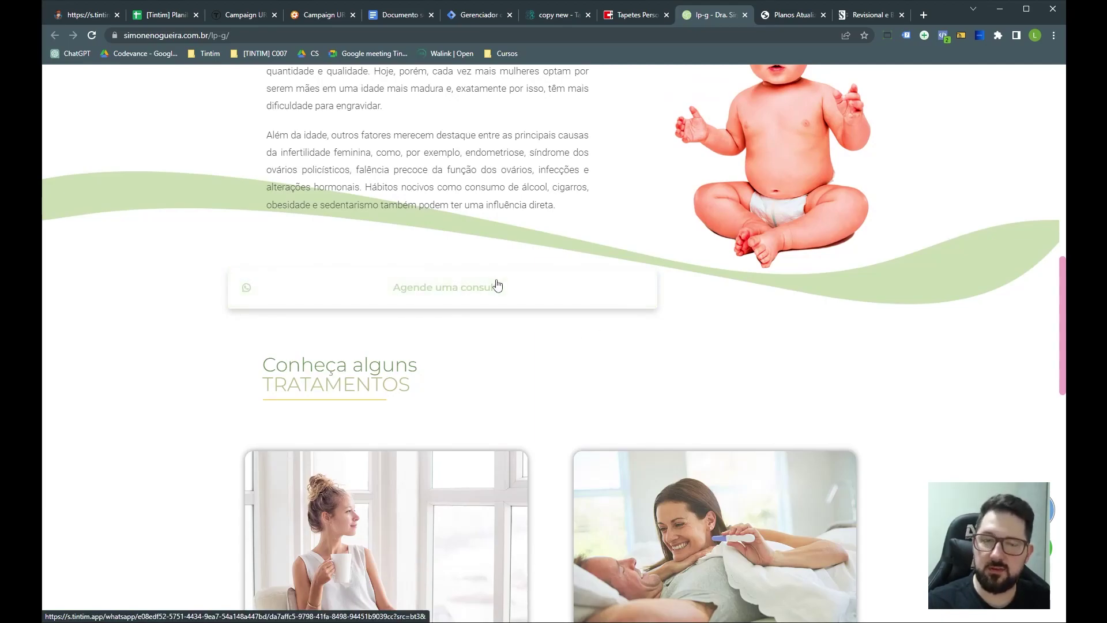
Step: Examine the contact buttons on the Realdata Telecom plans page and the JGS vehicle revision page, dismissing the JGS pop-up
{"action": "left_click", "coordinate": [784, 14]}
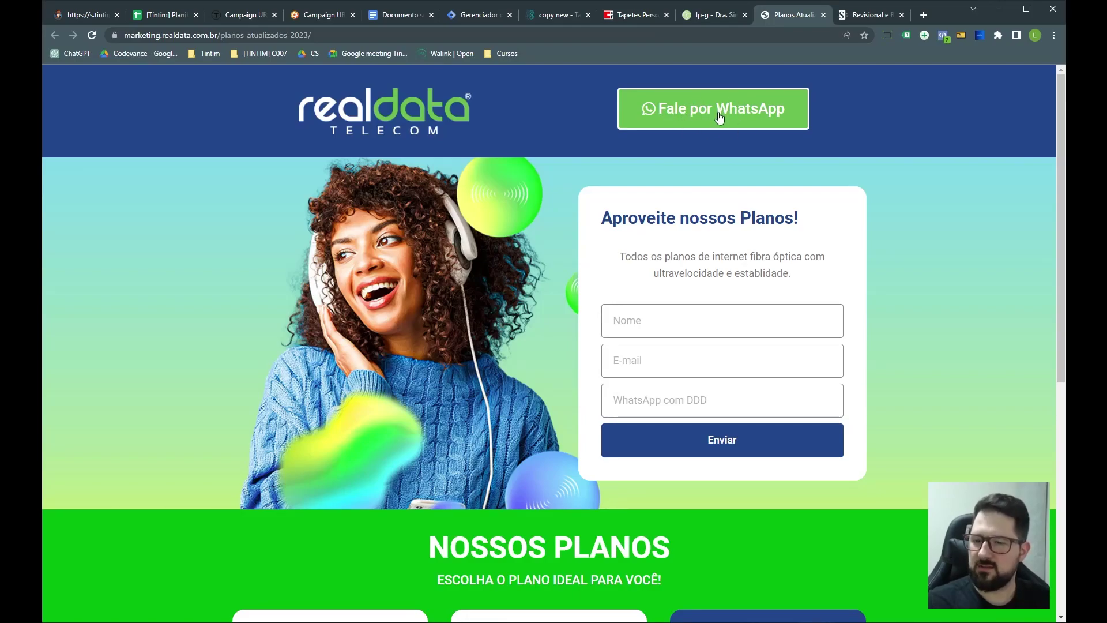
{"action": "scroll", "coordinate": [612, 447], "scroll_direction": "down", "scroll_amount": 7}
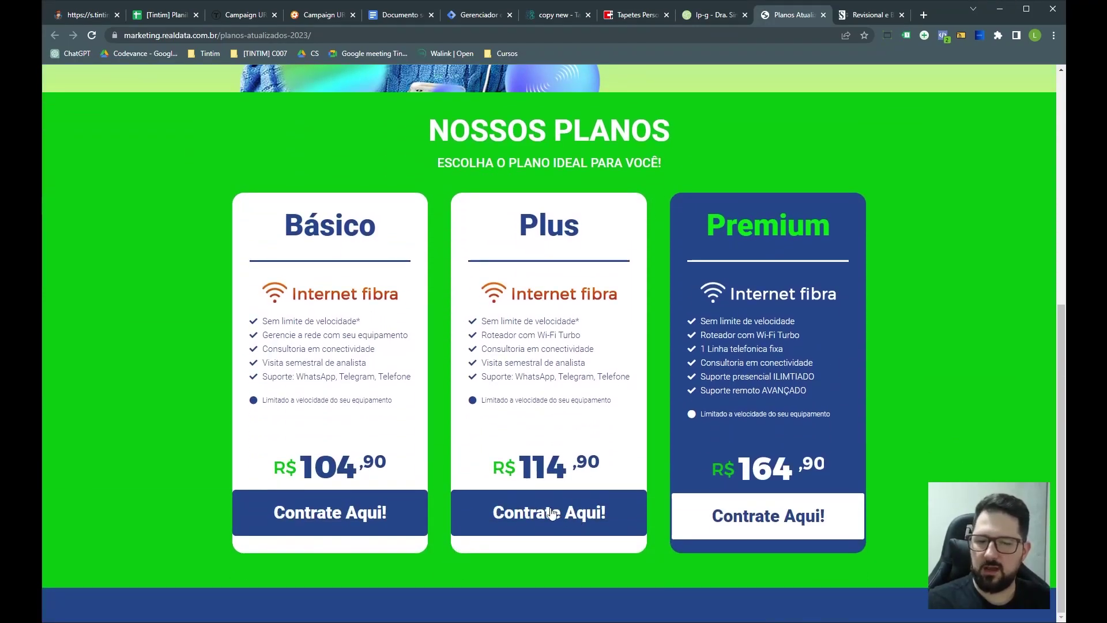
{"action": "left_click", "coordinate": [865, 15]}
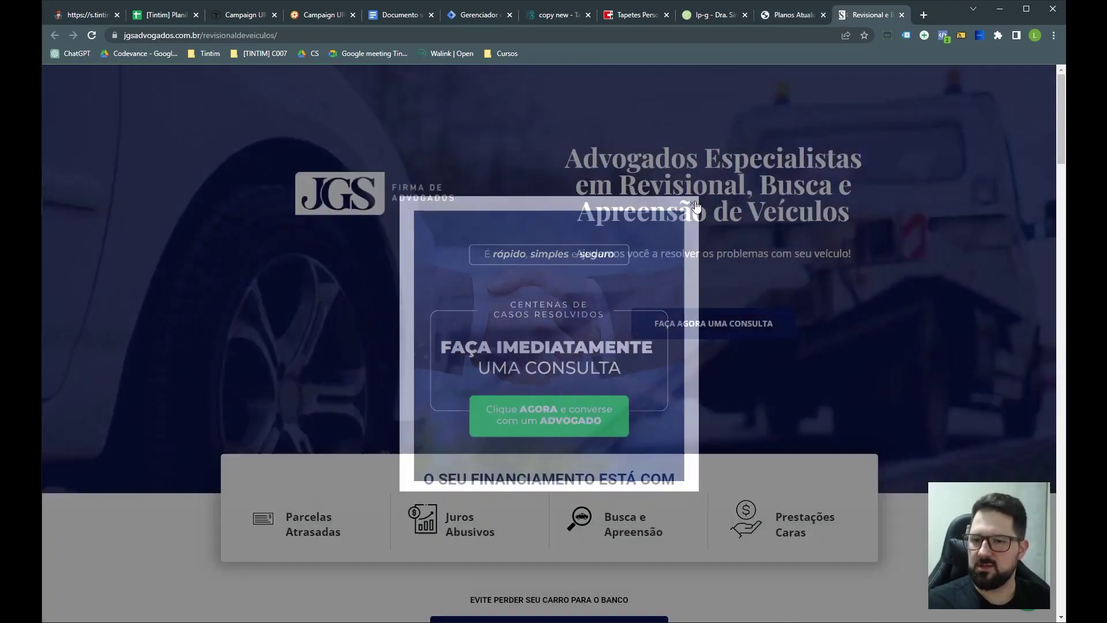
{"action": "left_click", "coordinate": [693, 204]}
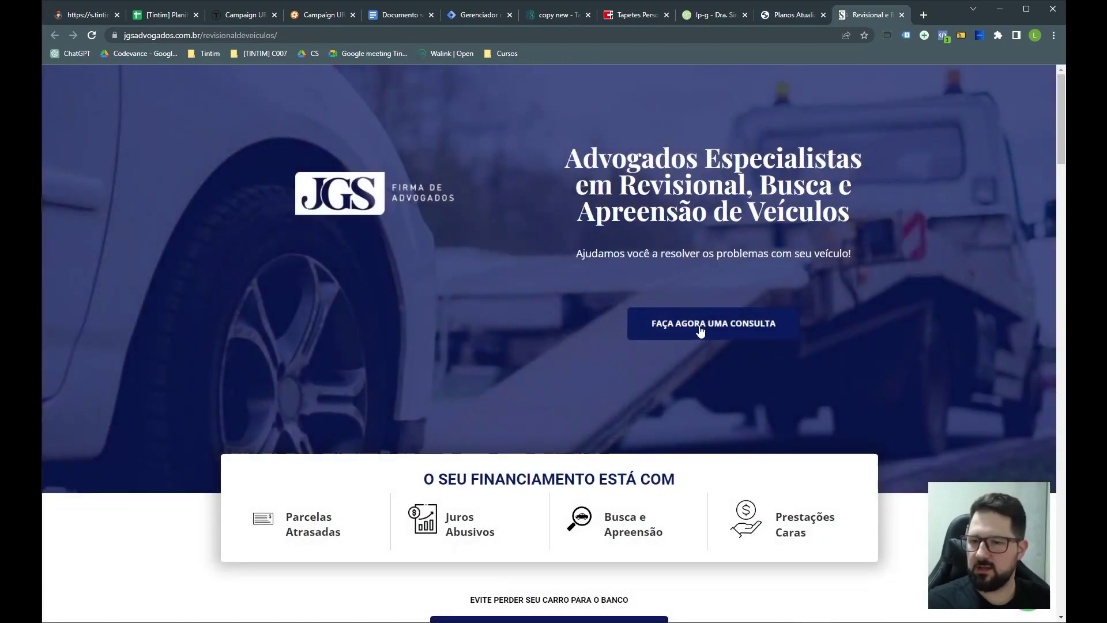
{"action": "scroll", "coordinate": [804, 302], "scroll_direction": "down", "scroll_amount": 7}
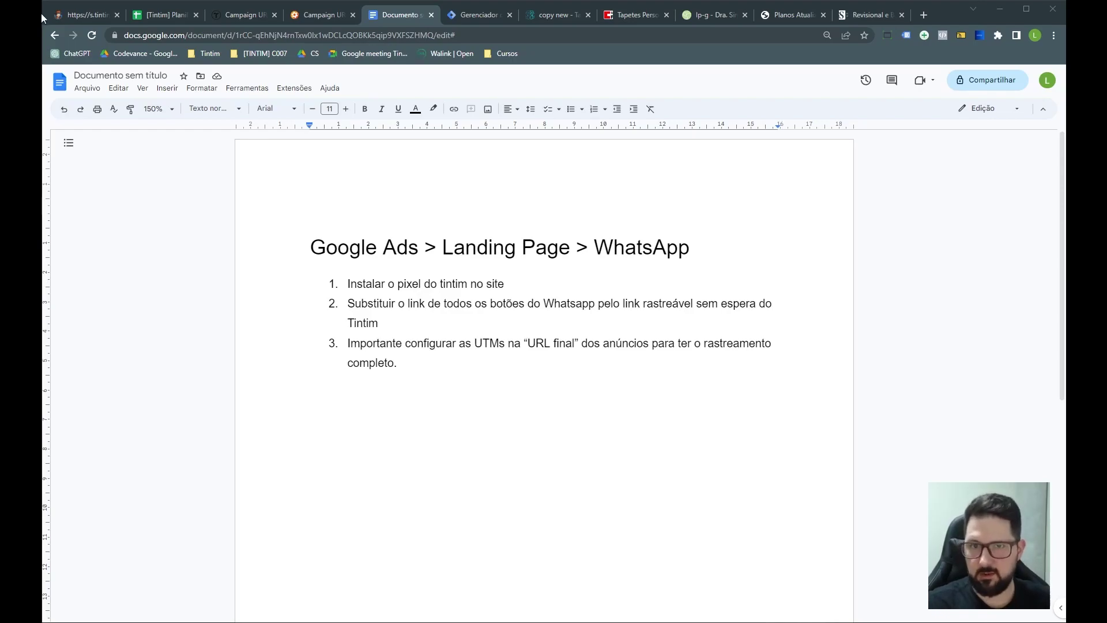
{"action": "left_click", "coordinate": [323, 18]}
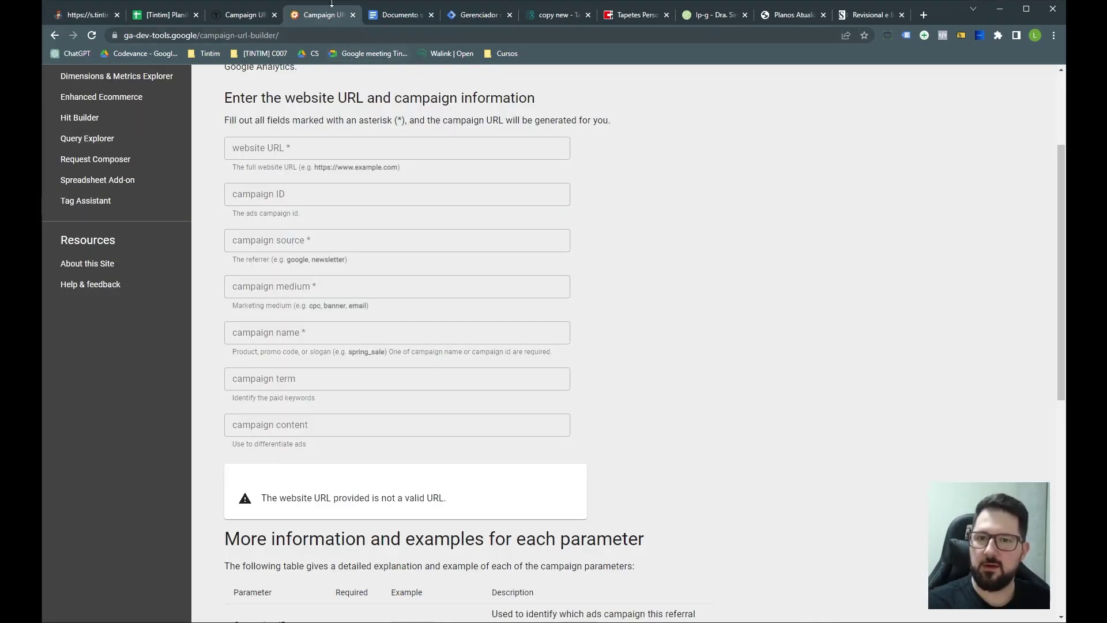
{"action": "scroll", "coordinate": [502, 225], "scroll_direction": "up", "scroll_amount": 3}
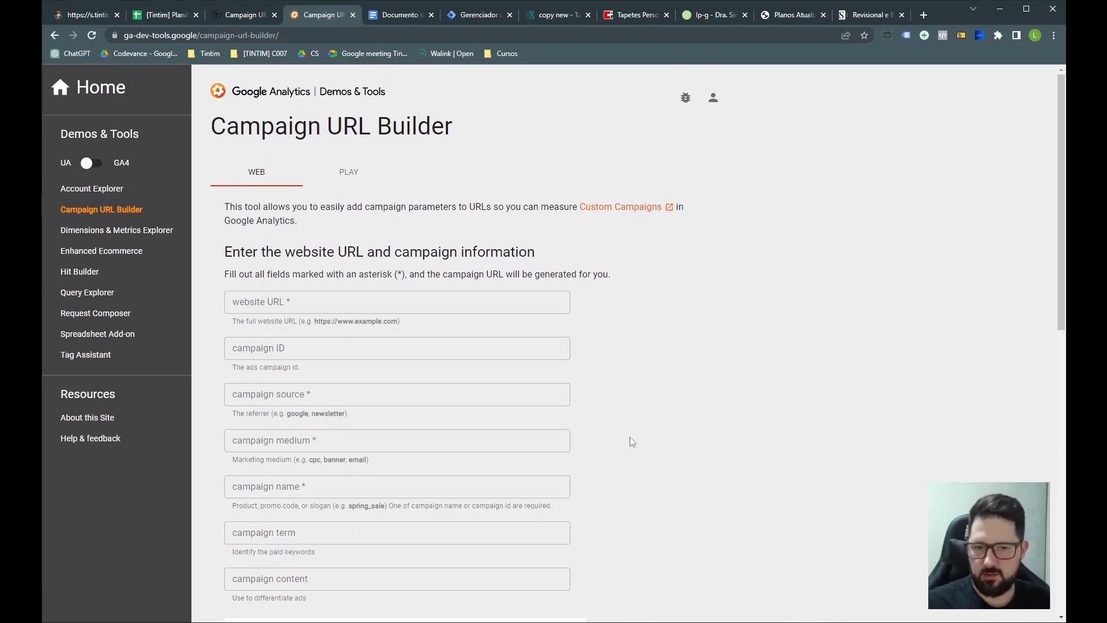
{"action": "left_click", "coordinate": [275, 302]}
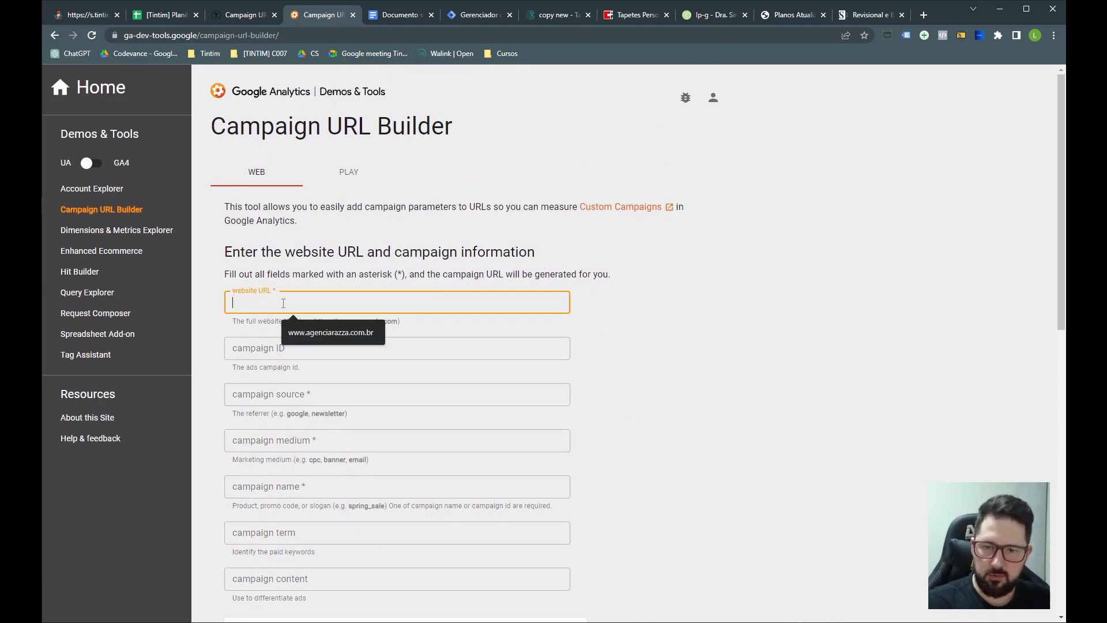
{"action": "type", "text": "www.tintim.app"}
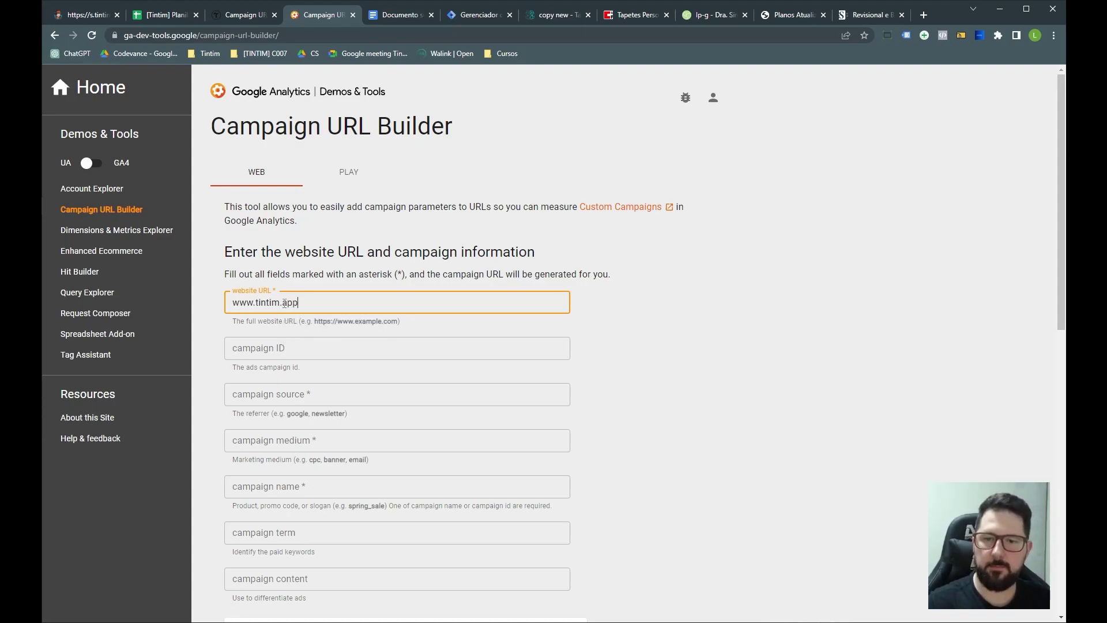
Step: Set both the campaign ID and the campaign source to teste in lowercase
{"action": "left_click", "coordinate": [415, 343]}
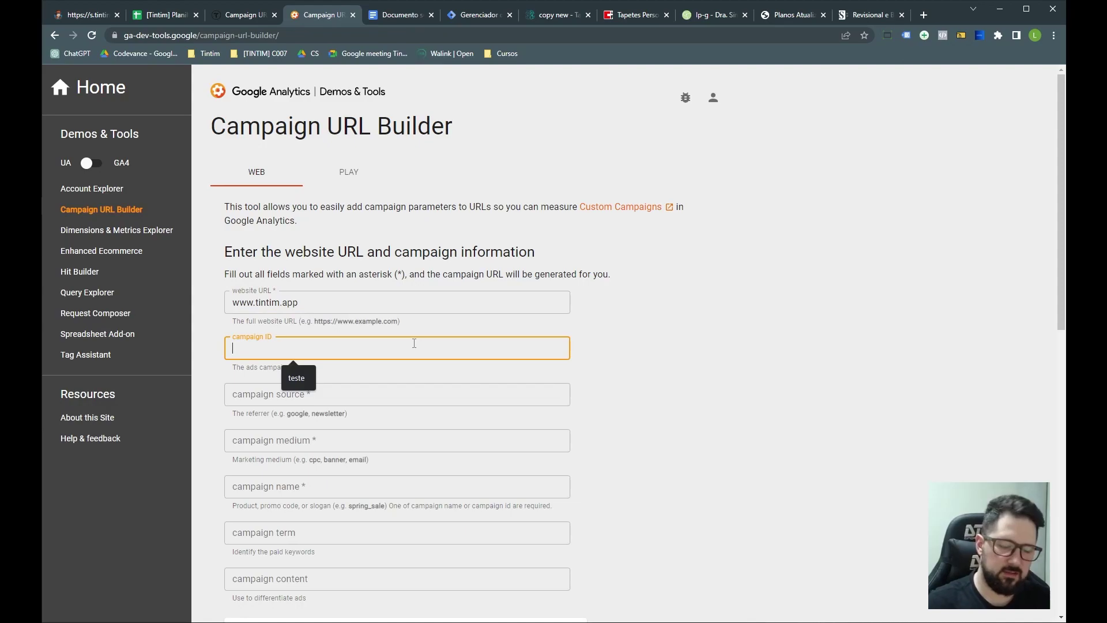
{"action": "left_click", "coordinate": [293, 395]}
{"action": "type", "text": "TESTE"}
{"action": "key", "text": "ctrl+a"}
{"action": "type", "text": "teste"}
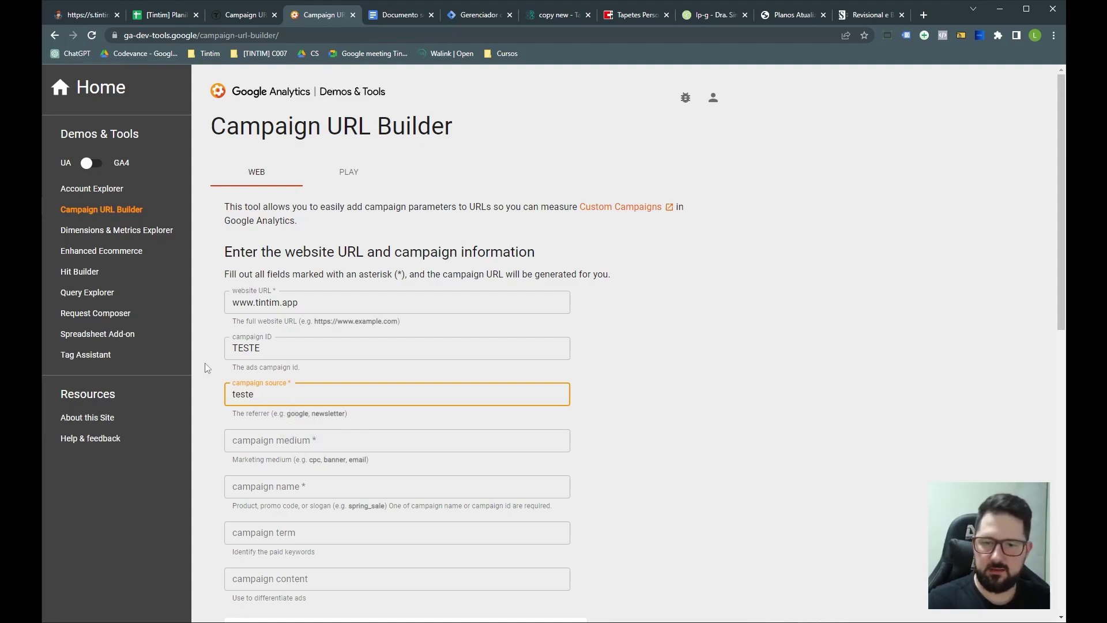
{"action": "left_click", "coordinate": [255, 346]}
{"action": "key", "text": "ctrl+a"}
{"action": "type", "text": "et"}
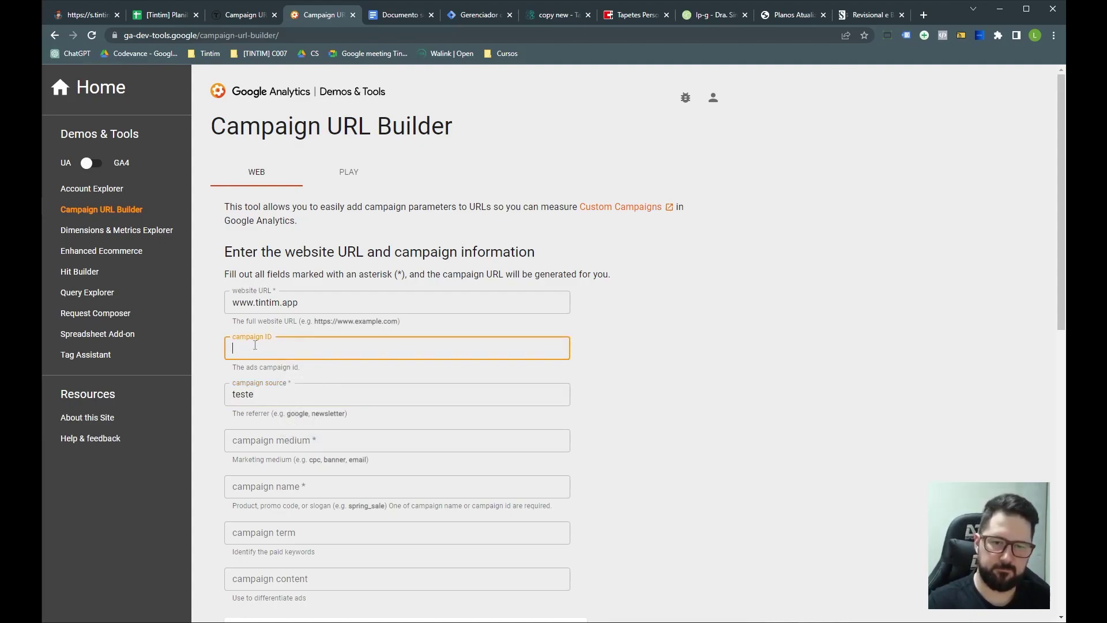
{"action": "type", "text": "teste"}
{"action": "scroll", "coordinate": [314, 530], "scroll_direction": "down", "scroll_amount": 3}
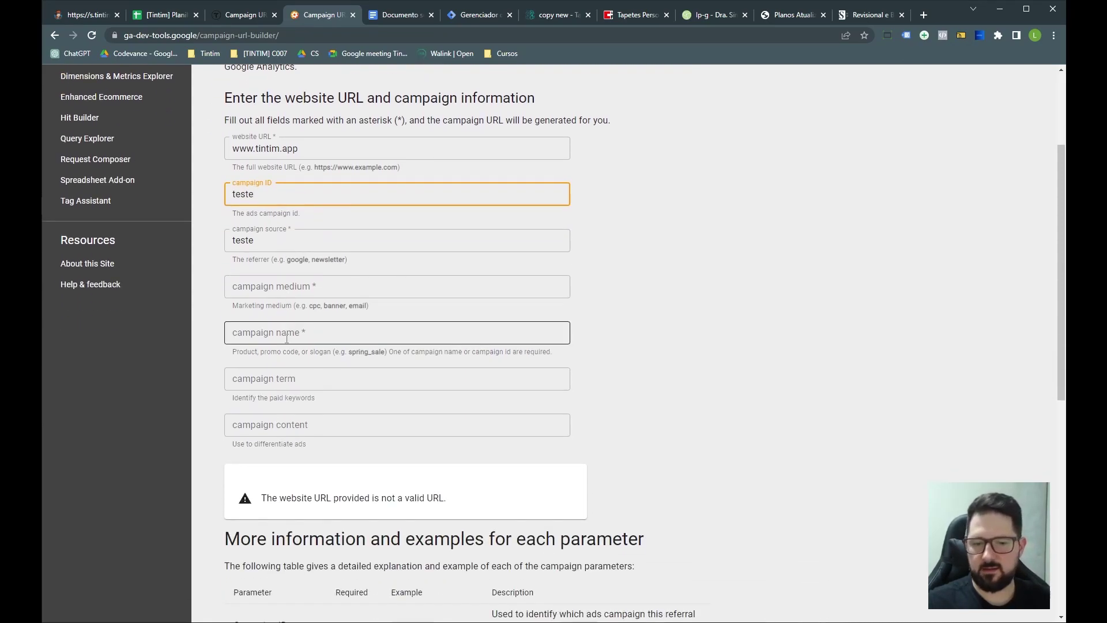
{"action": "left_click", "coordinate": [340, 508]}
{"action": "scroll", "coordinate": [288, 334], "scroll_direction": "up", "scroll_amount": 2}
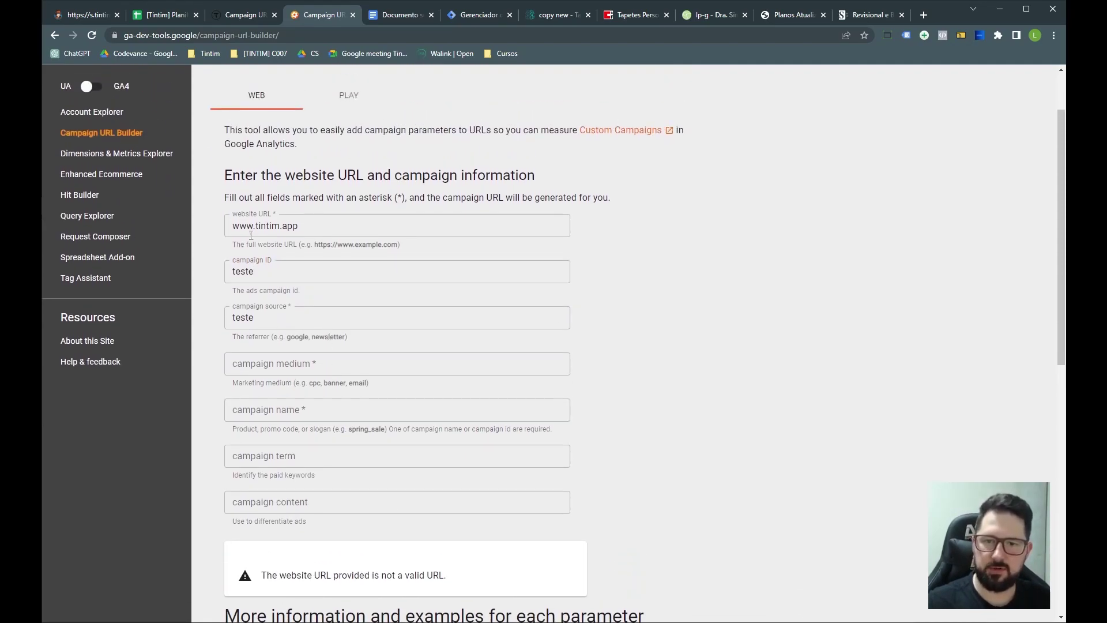
{"action": "left_click", "coordinate": [234, 225]}
{"action": "type", "text": "http"}
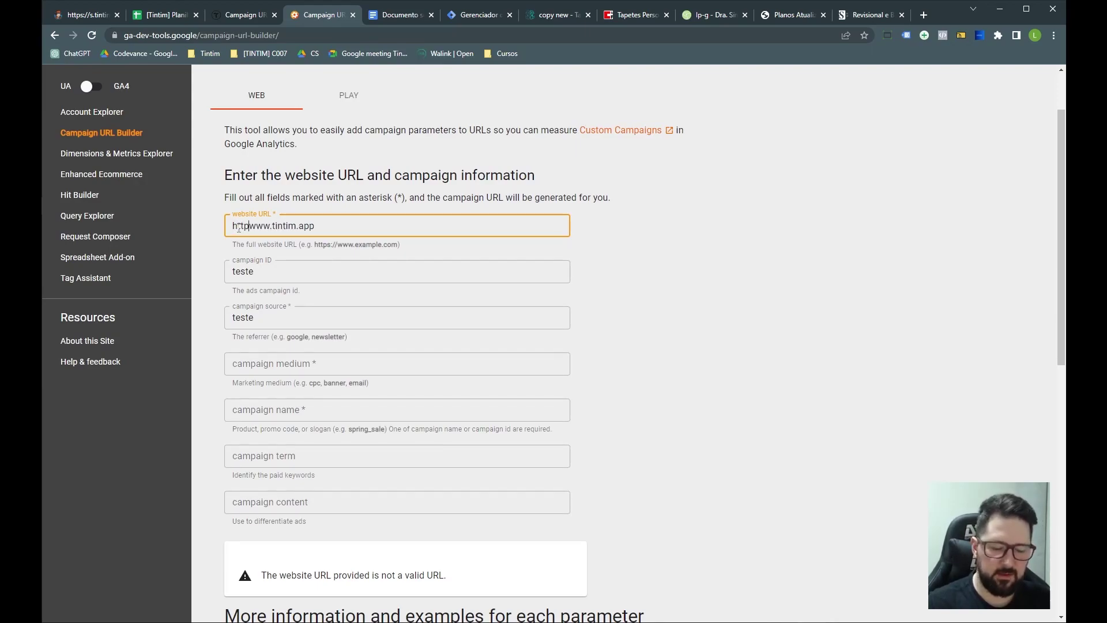
{"action": "type", "text": "s://"}
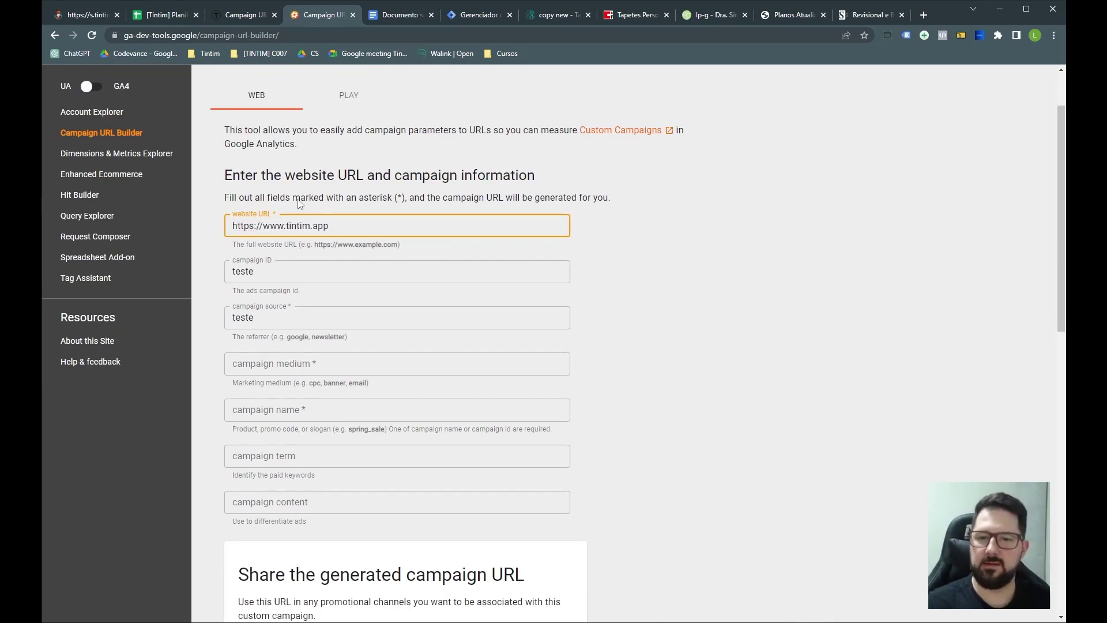
{"action": "left_click_drag", "start_coordinate": [263, 225], "coordinate": [226, 230]}
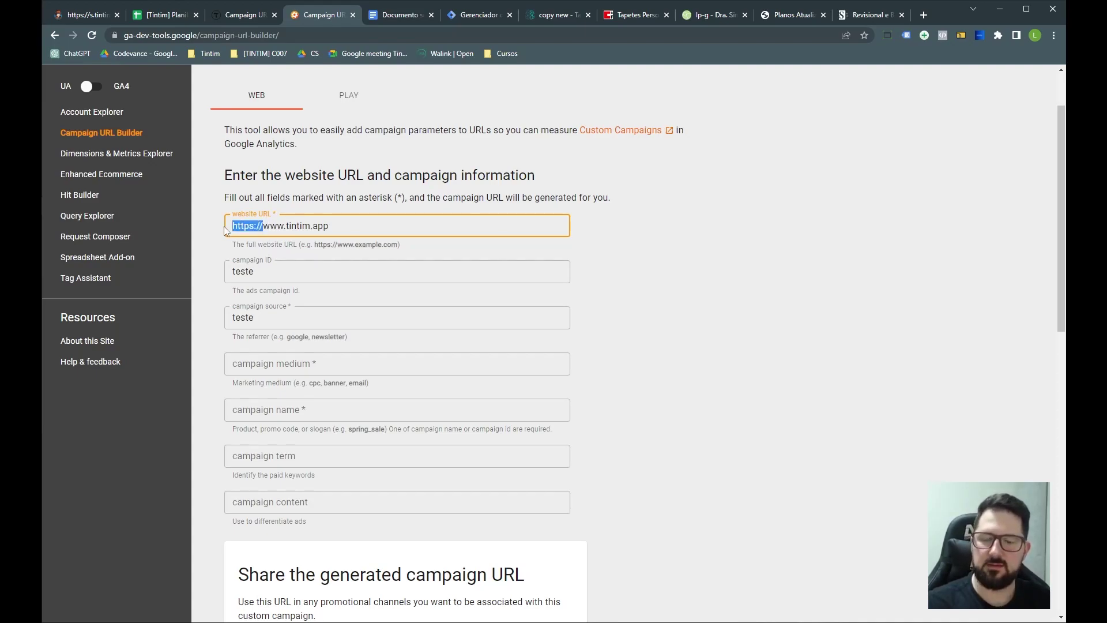
Step: Review the generated campaign URL, and clear the campaign ID and campaign source fields
{"action": "scroll", "coordinate": [346, 331], "scroll_direction": "down", "scroll_amount": 3}
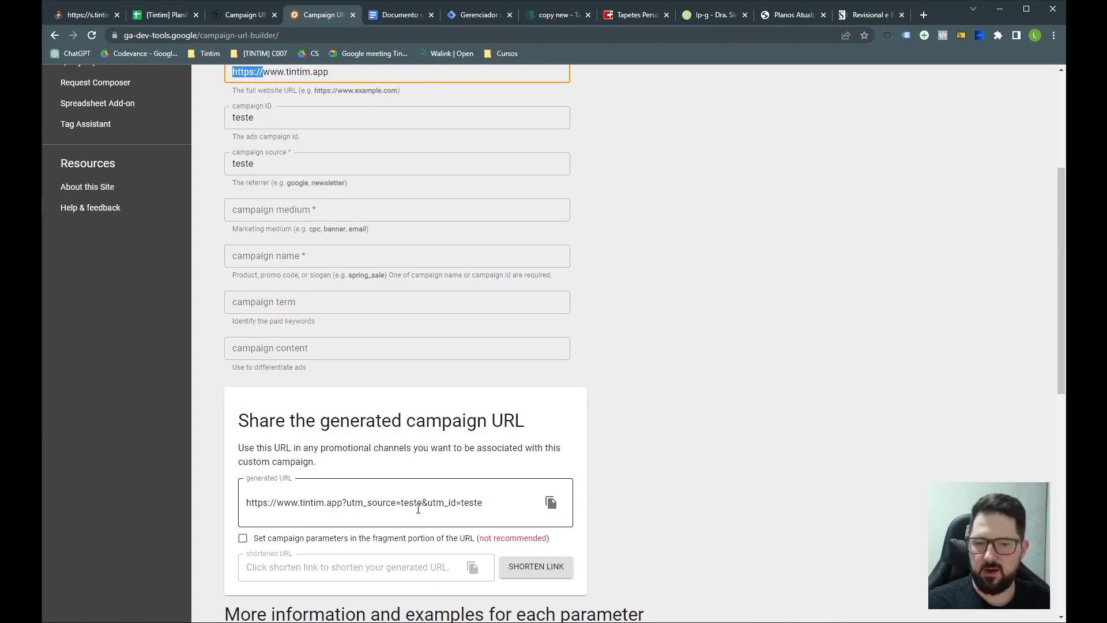
{"action": "scroll", "coordinate": [423, 293], "scroll_direction": "up", "scroll_amount": 3}
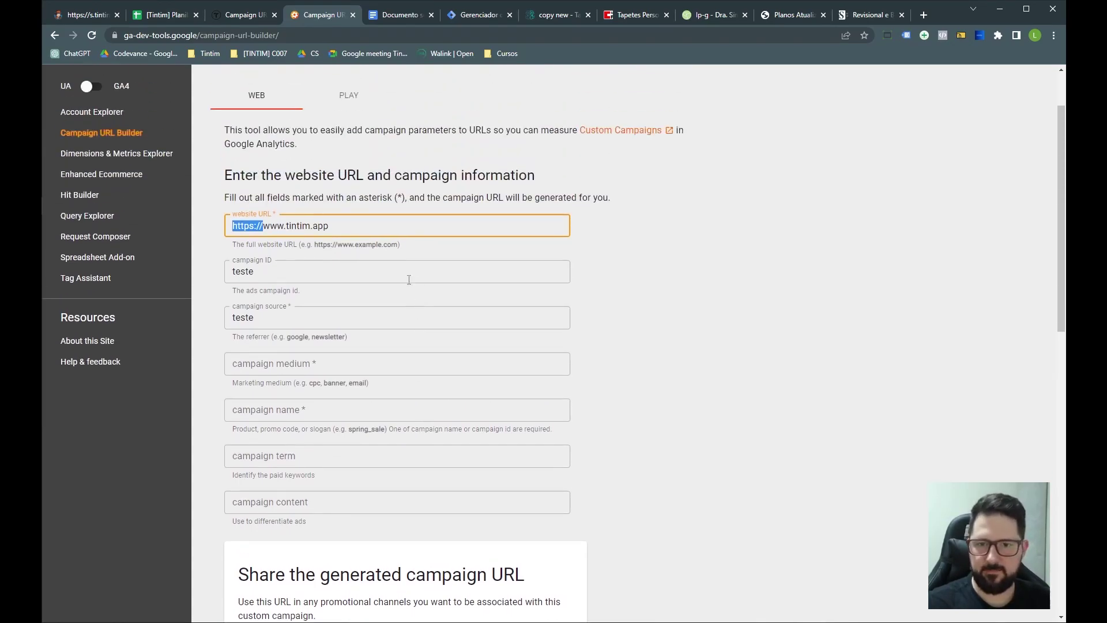
{"action": "left_click_drag", "start_coordinate": [255, 271], "coordinate": [220, 274]}
{"action": "key", "text": "BackSpace"}
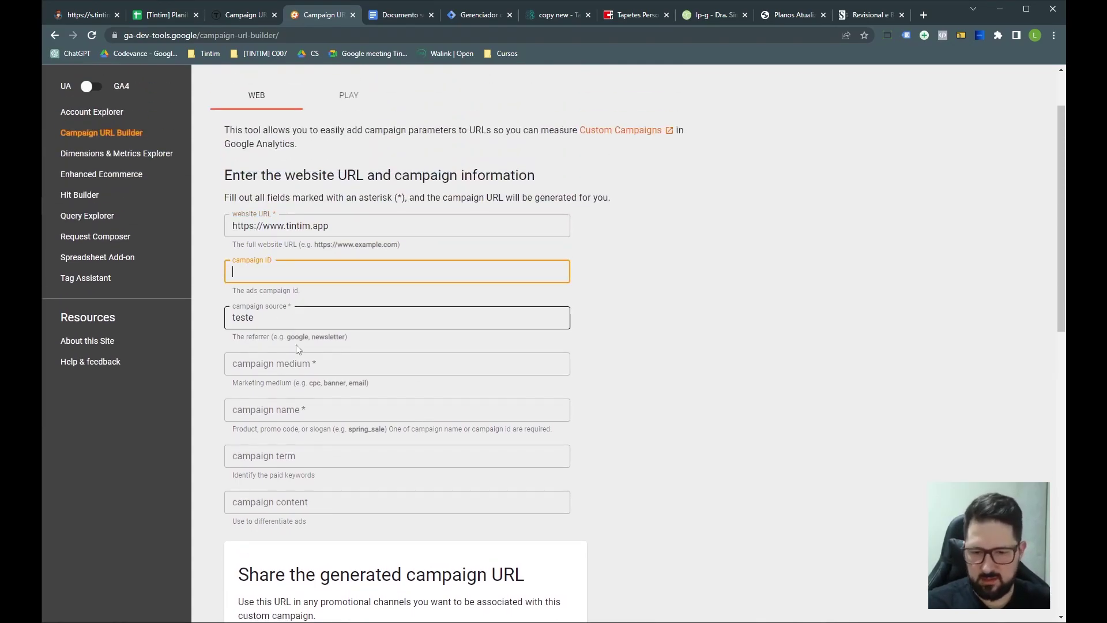
{"action": "left_click_drag", "start_coordinate": [255, 318], "coordinate": [212, 320]}
{"action": "key", "text": "BackSpace"}
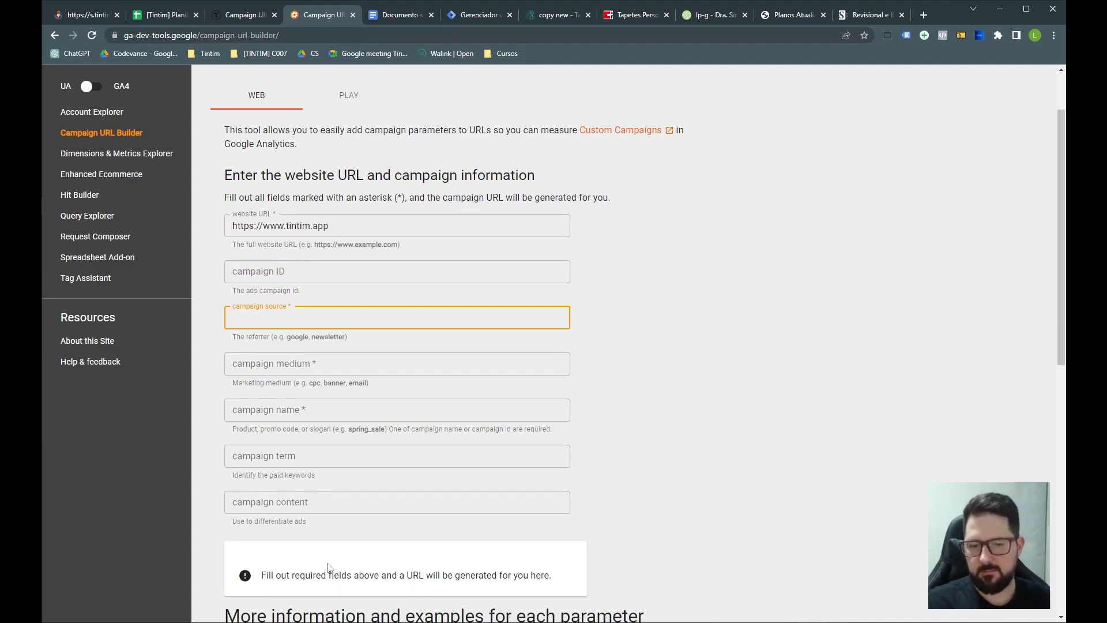
{"action": "left_click", "coordinate": [673, 321]}
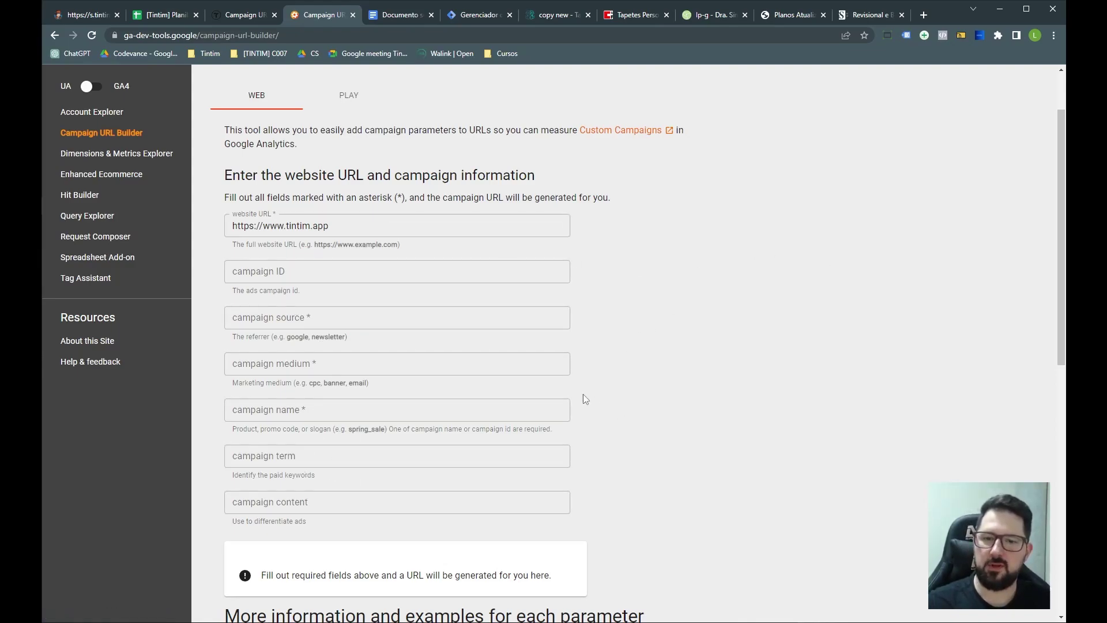
Step: Set the campaign ID to teste and the campaign source to o, and highlight utm_id in the generated URL
{"action": "left_click", "coordinate": [285, 270]}
{"action": "type", "text": "test"}
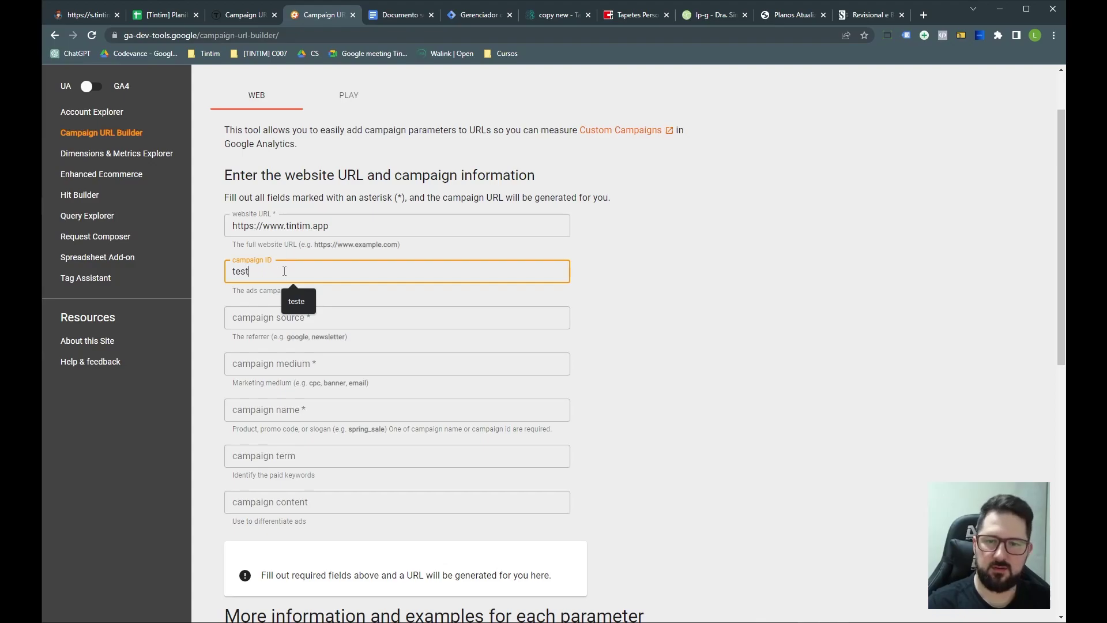
{"action": "type", "text": "e"}
{"action": "scroll", "coordinate": [275, 268], "scroll_direction": "down", "scroll_amount": 1}
{"action": "left_click", "coordinate": [276, 240]}
{"action": "type", "text": "o"}
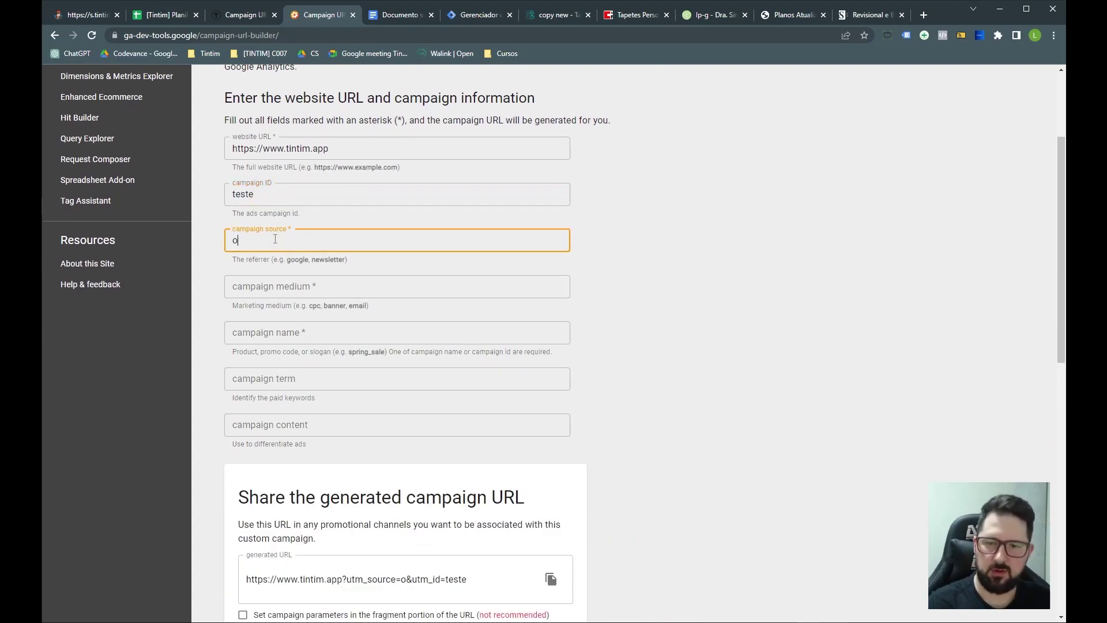
{"action": "scroll", "coordinate": [421, 311], "scroll_direction": "down", "scroll_amount": 1}
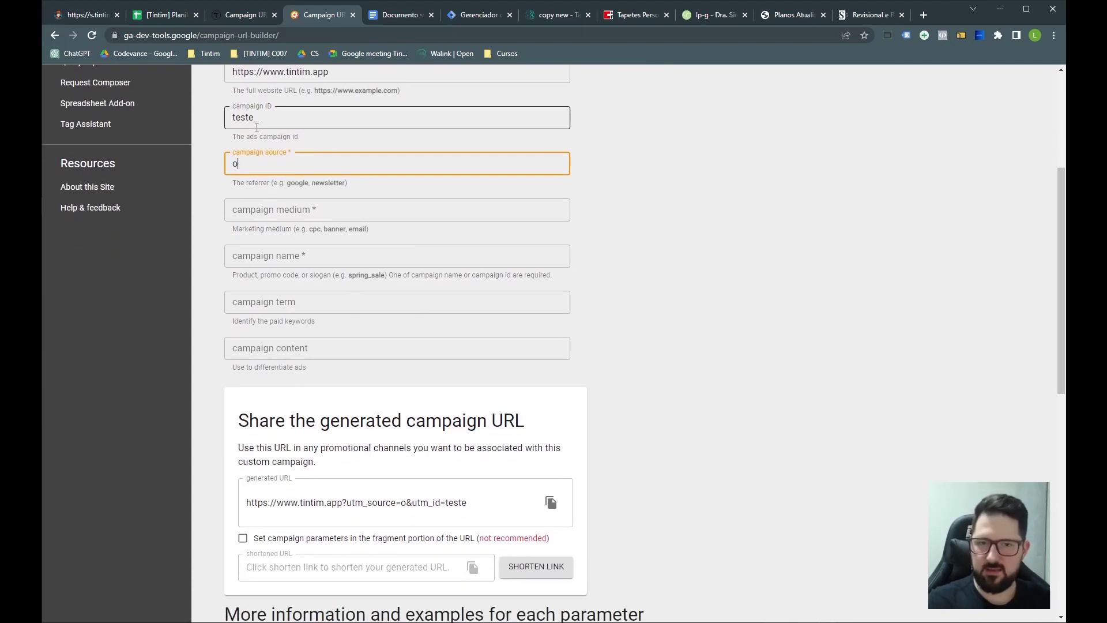
{"action": "double_click", "coordinate": [416, 504]}
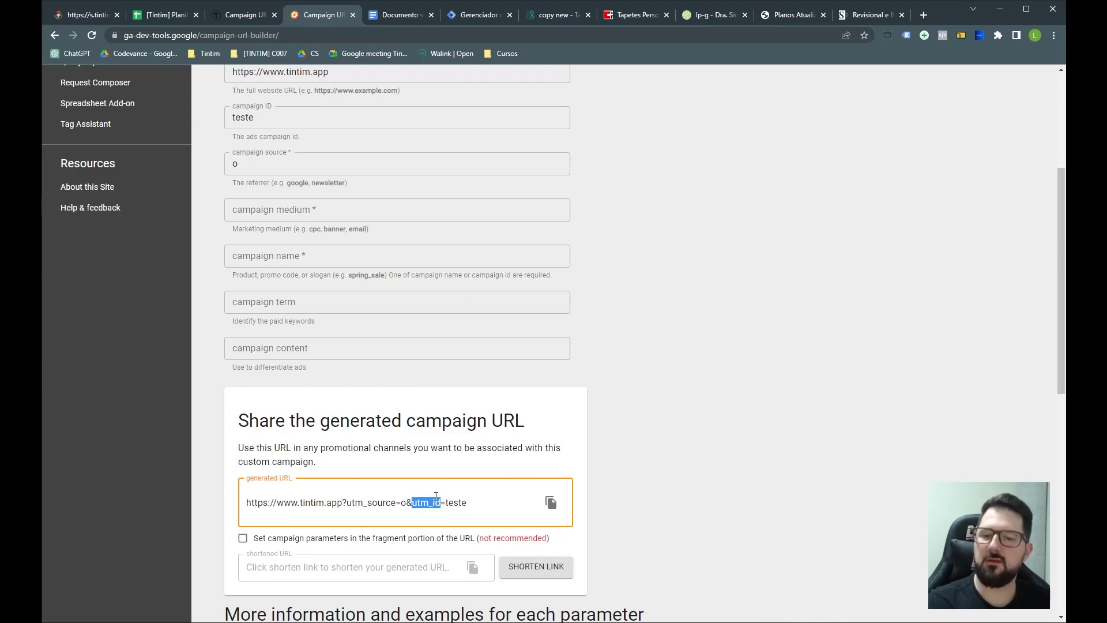
Step: Remove the test values teste and o from the campaign ID and campaign source
{"action": "left_click", "coordinate": [263, 120]}
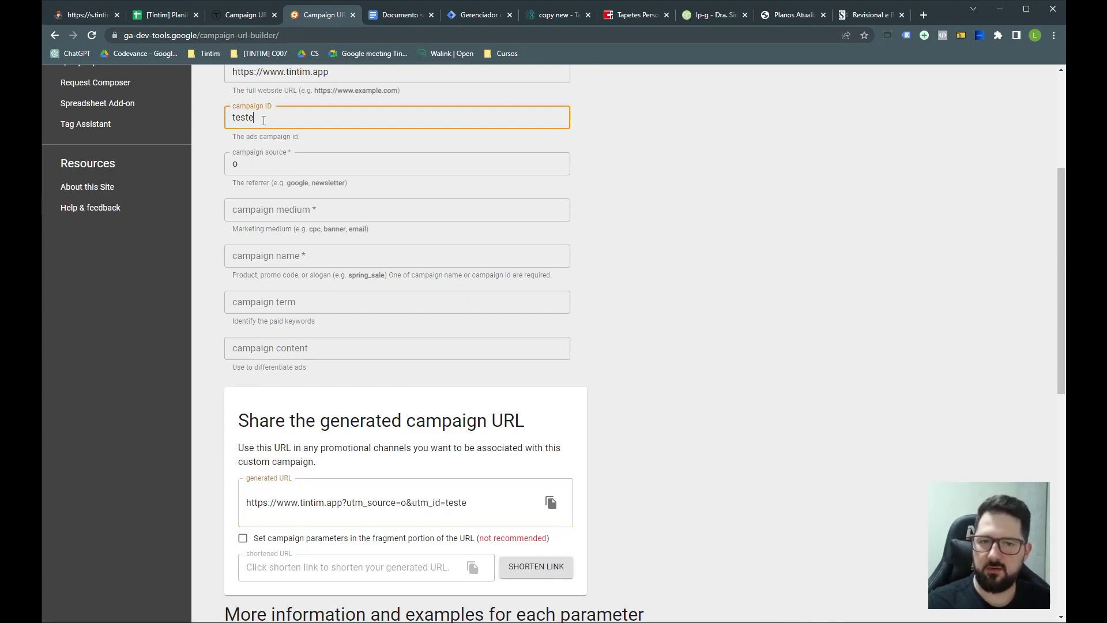
{"action": "key", "text": "ctrl+a"}
{"action": "key", "text": "BackSpace"}
{"action": "key", "text": "Tab"}
{"action": "key", "text": "BackSpace"}
{"action": "key", "text": "Tab"}
{"action": "left_click", "coordinate": [206, 192]}
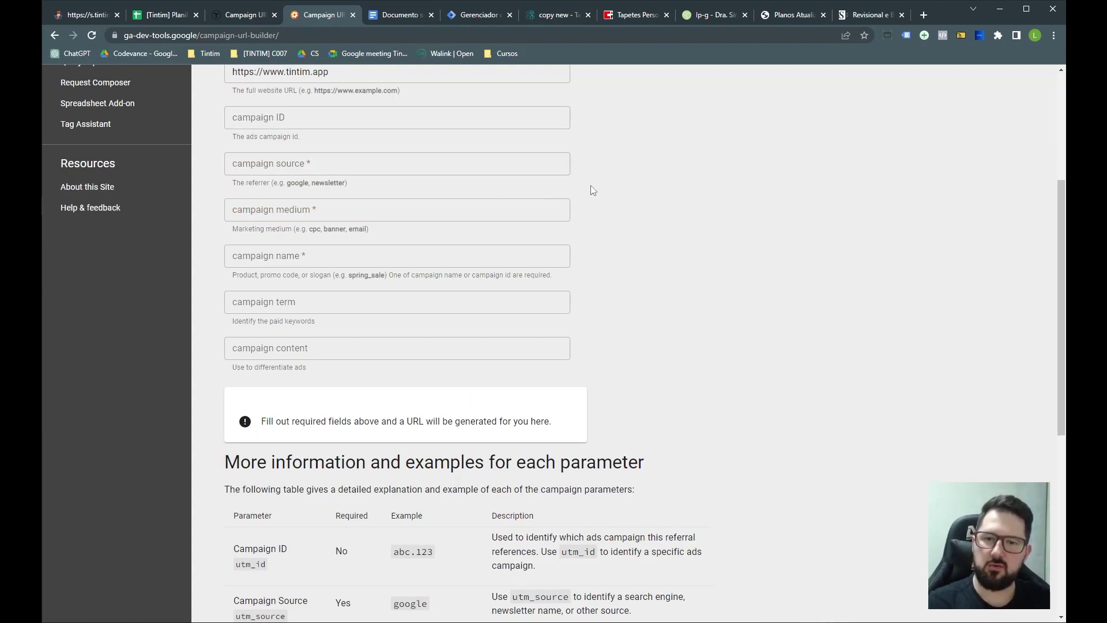
Step: Try facebook, google and email in turn as the campaign source, and empty the field
{"action": "scroll", "coordinate": [585, 189], "scroll_direction": "up", "scroll_amount": 1}
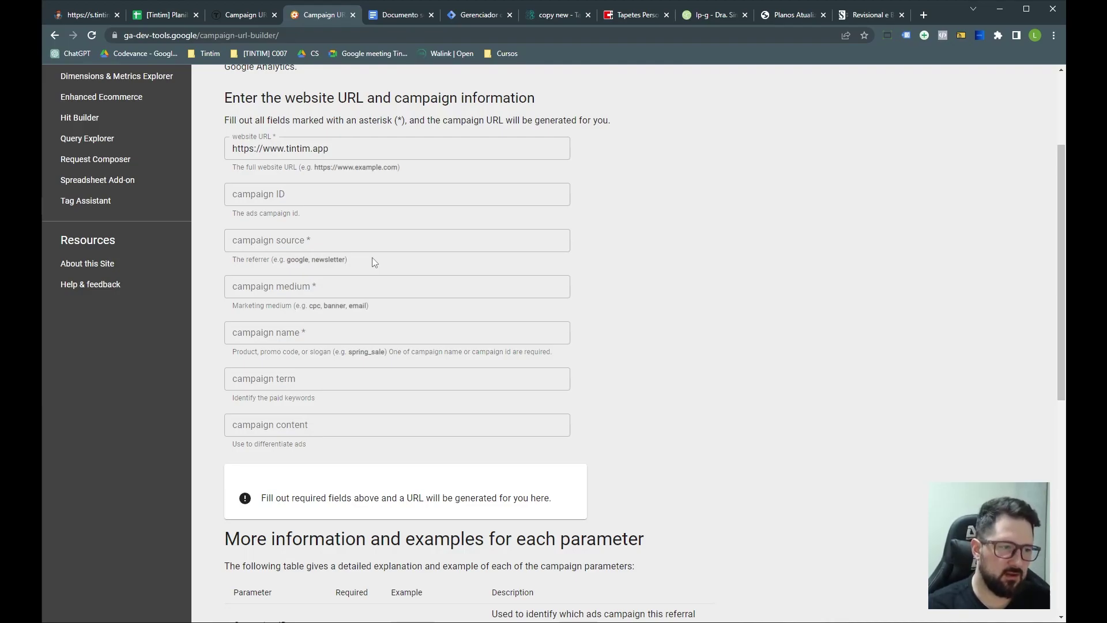
{"action": "left_click", "coordinate": [349, 245]}
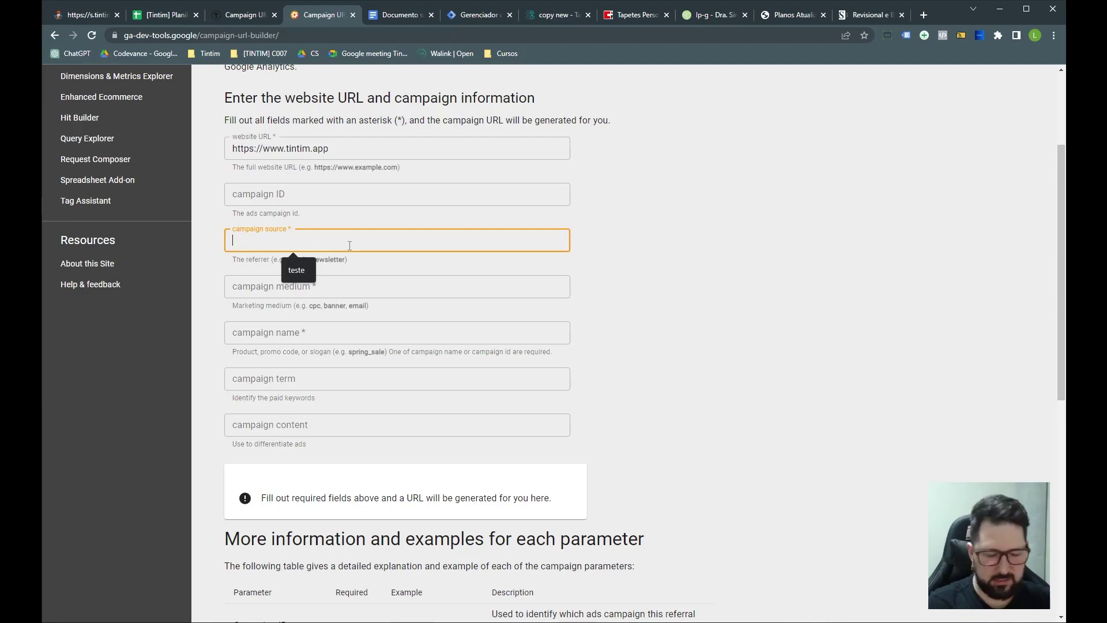
{"action": "type", "text": "facebook"}
{"action": "key", "text": "ctrl+a"}
{"action": "type", "text": "google"}
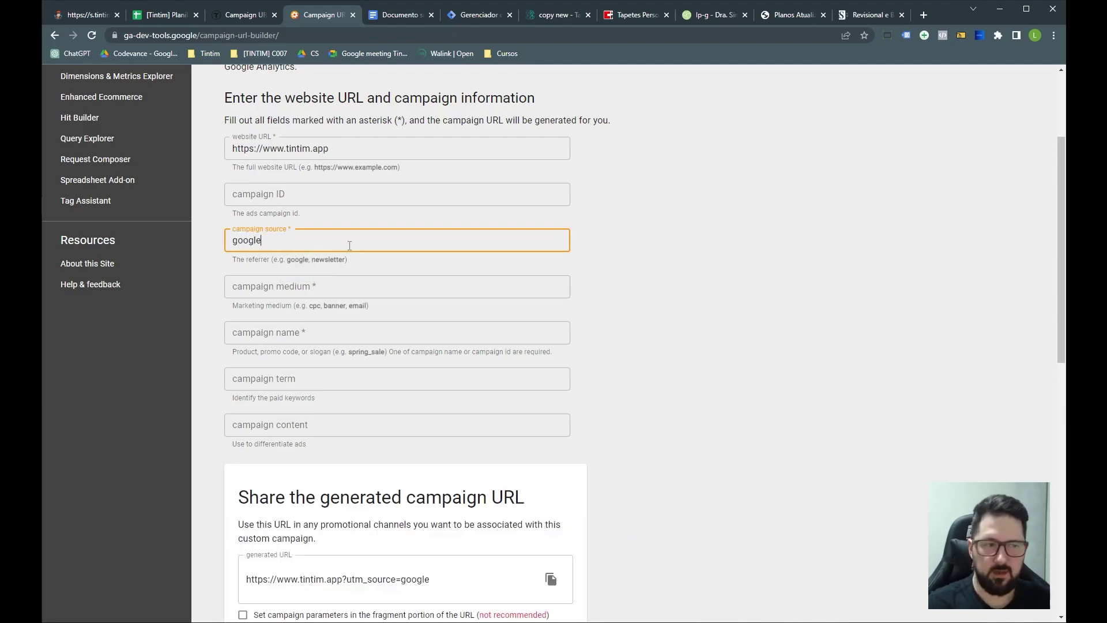
{"action": "key", "text": "ctrl+a"}
{"action": "type", "text": "email"}
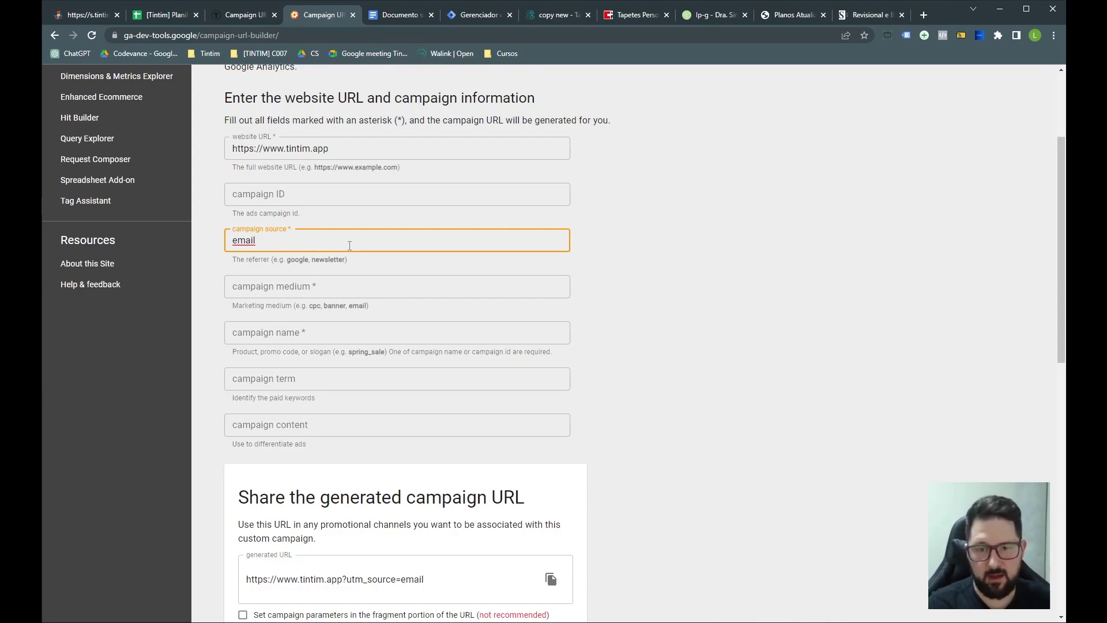
{"action": "double_click", "coordinate": [349, 245]}
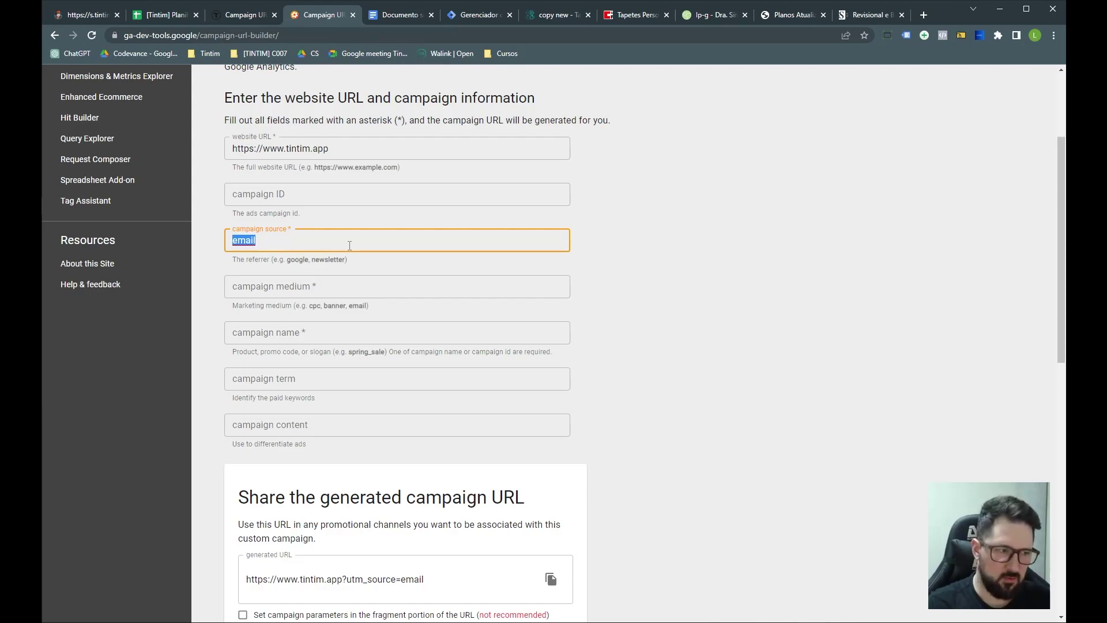
{"action": "key", "text": "BackSpace"}
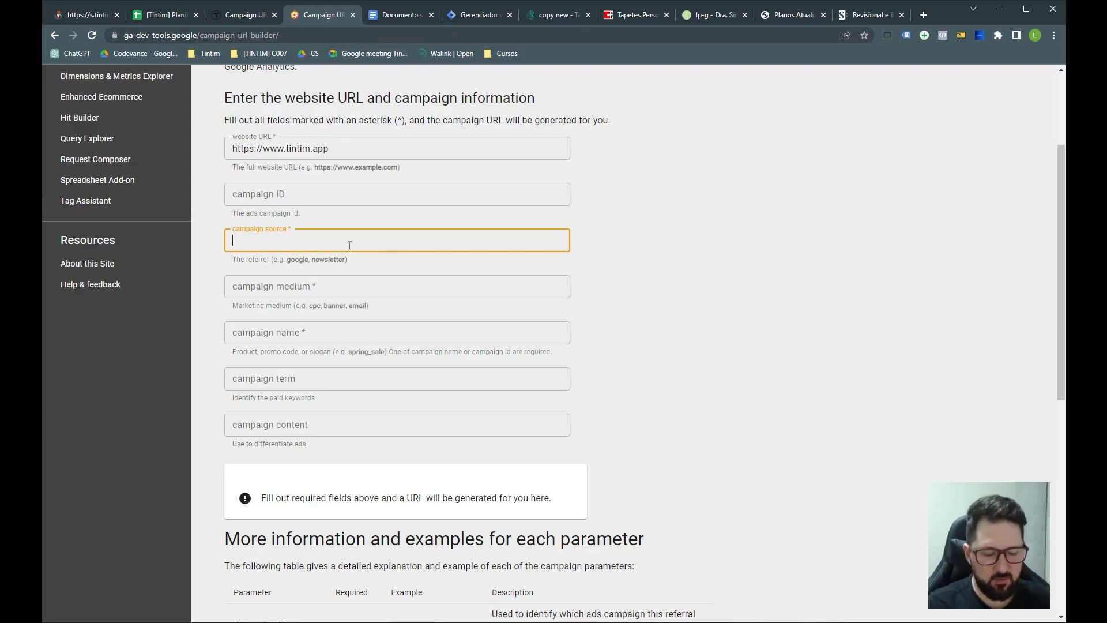
Step: Set the campaign source to google-ads and the campaign medium to trafego-pago
{"action": "type", "text": "g"}
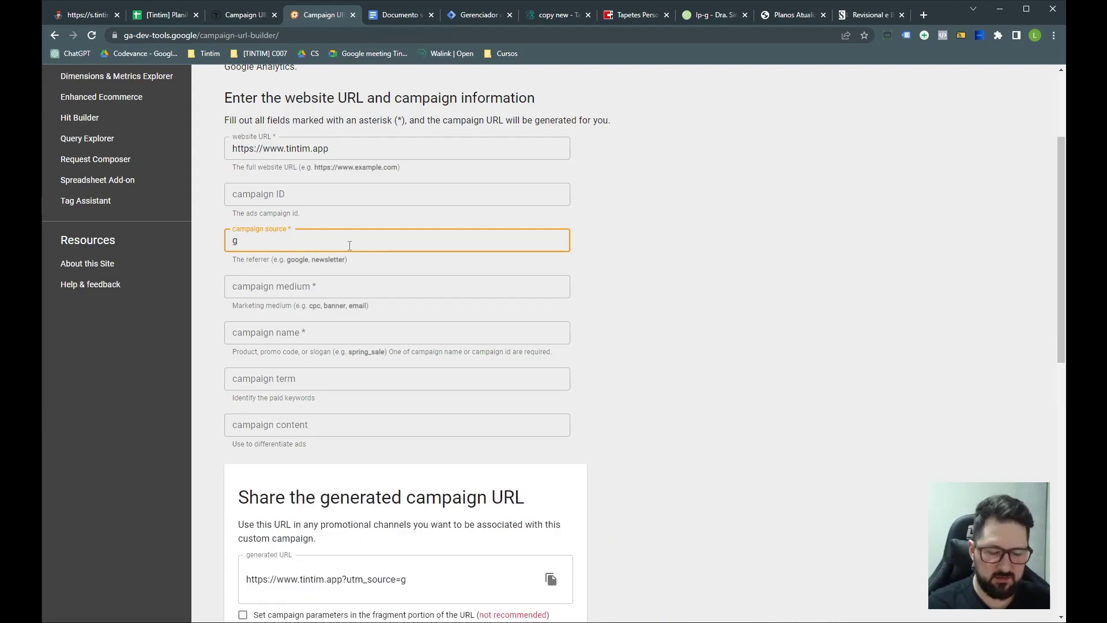
{"action": "type", "text": "oogl"}
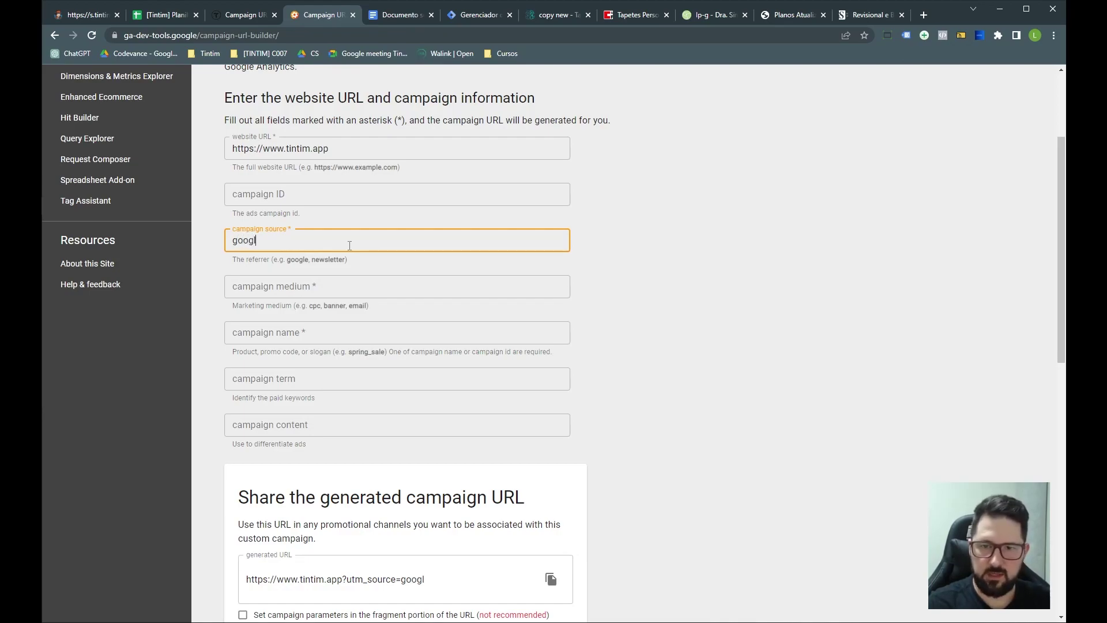
{"action": "type", "text": "e-ads"}
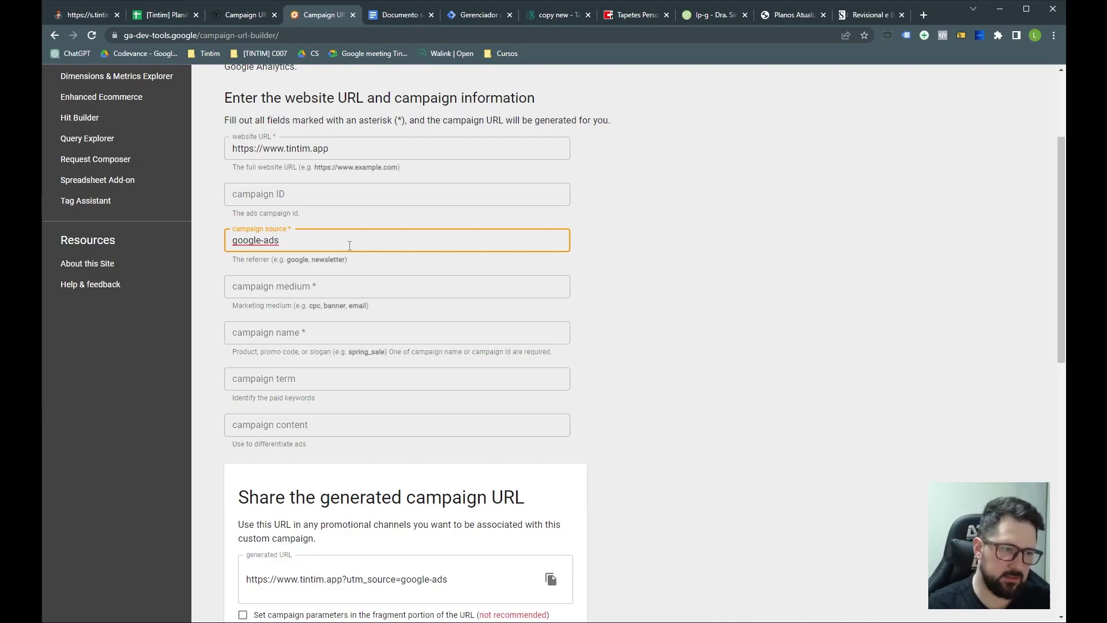
{"action": "key", "text": "Tab"}
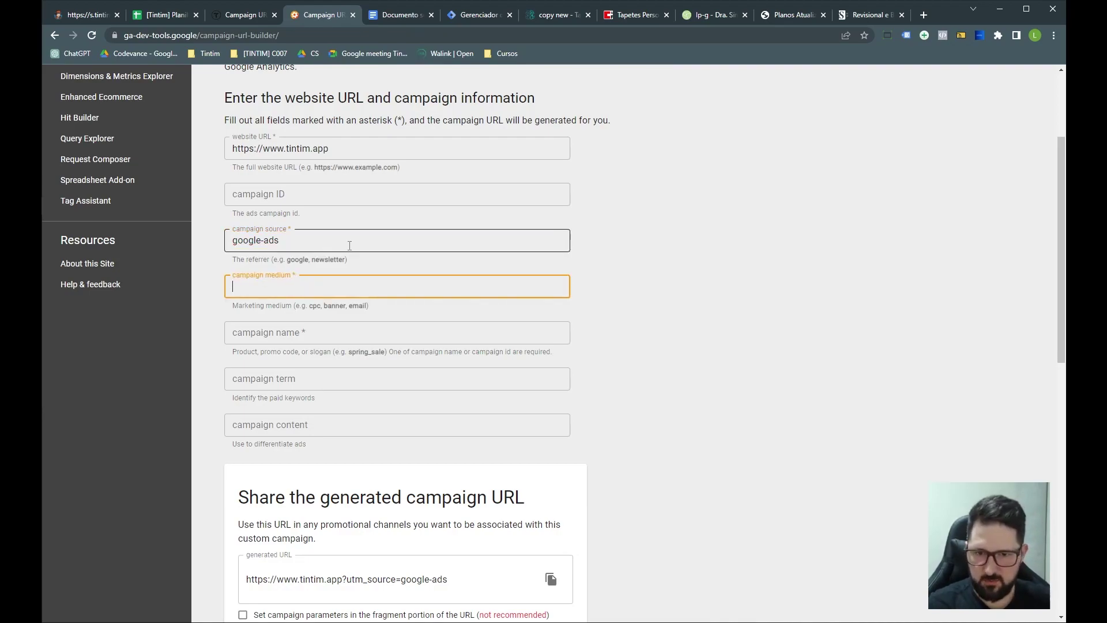
{"action": "type", "text": "tr"}
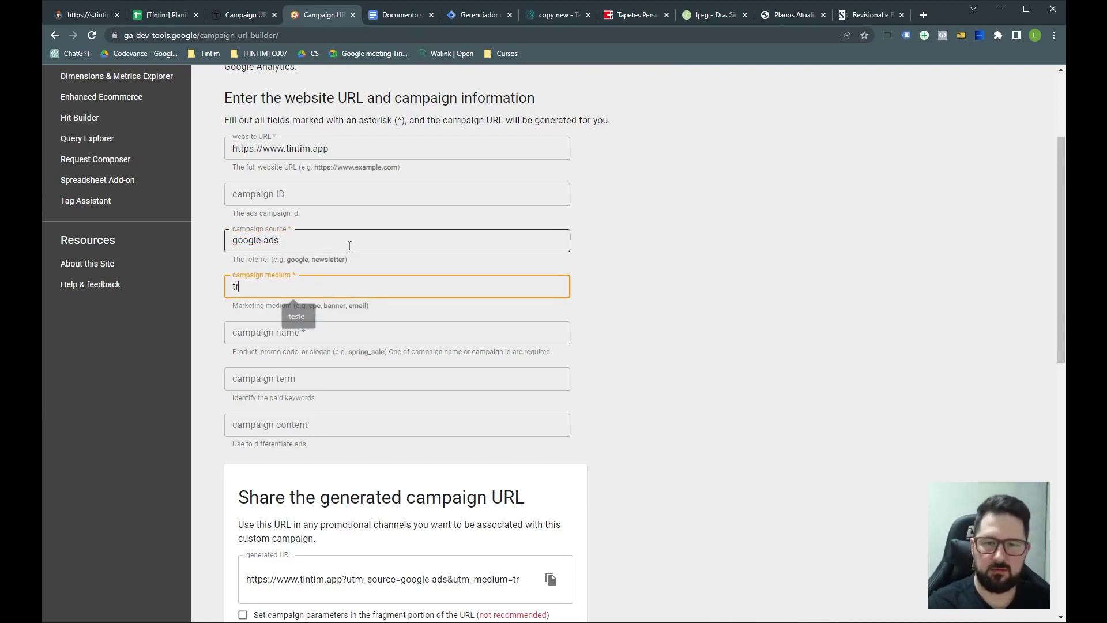
{"action": "type", "text": "afego-pago"}
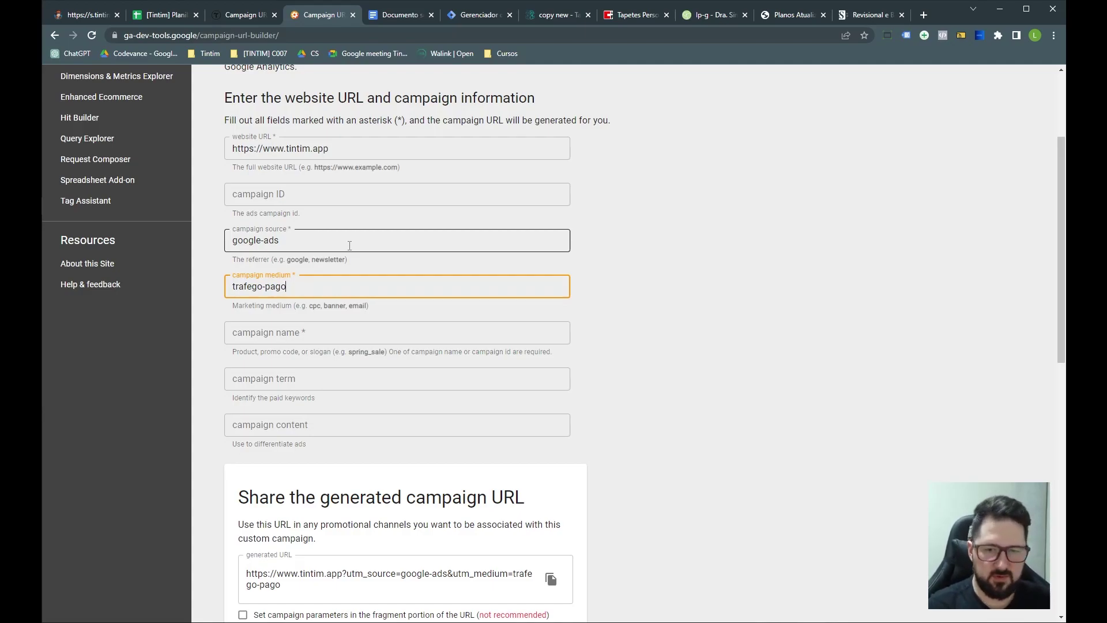
Step: Set the campaign name to 02-black-friday
{"action": "key", "text": "Tab"}
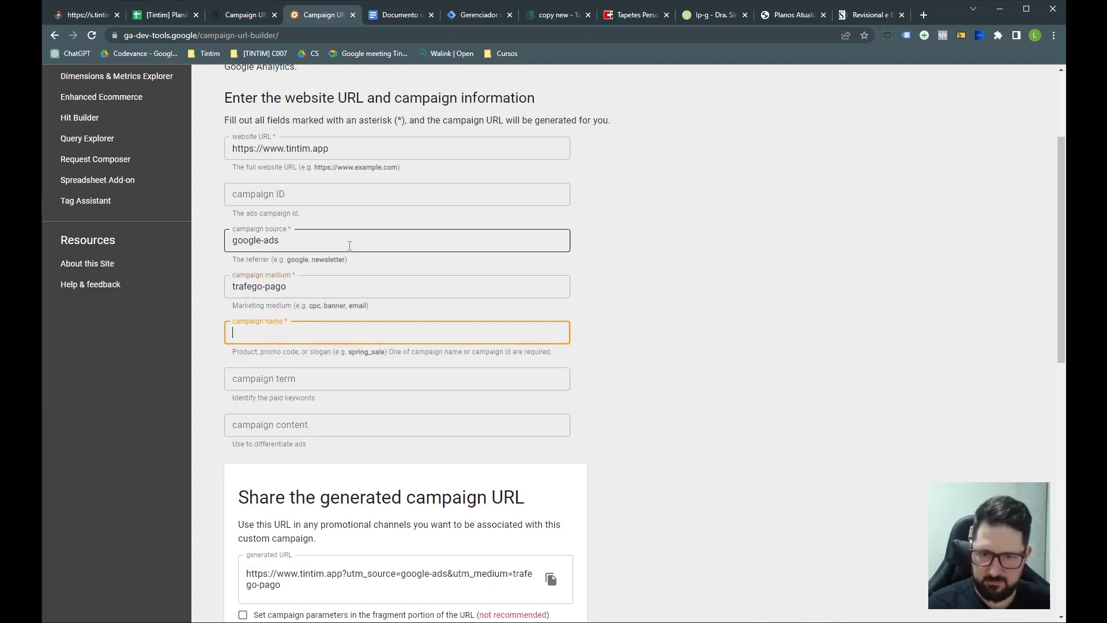
{"action": "type", "text": "Ba"}
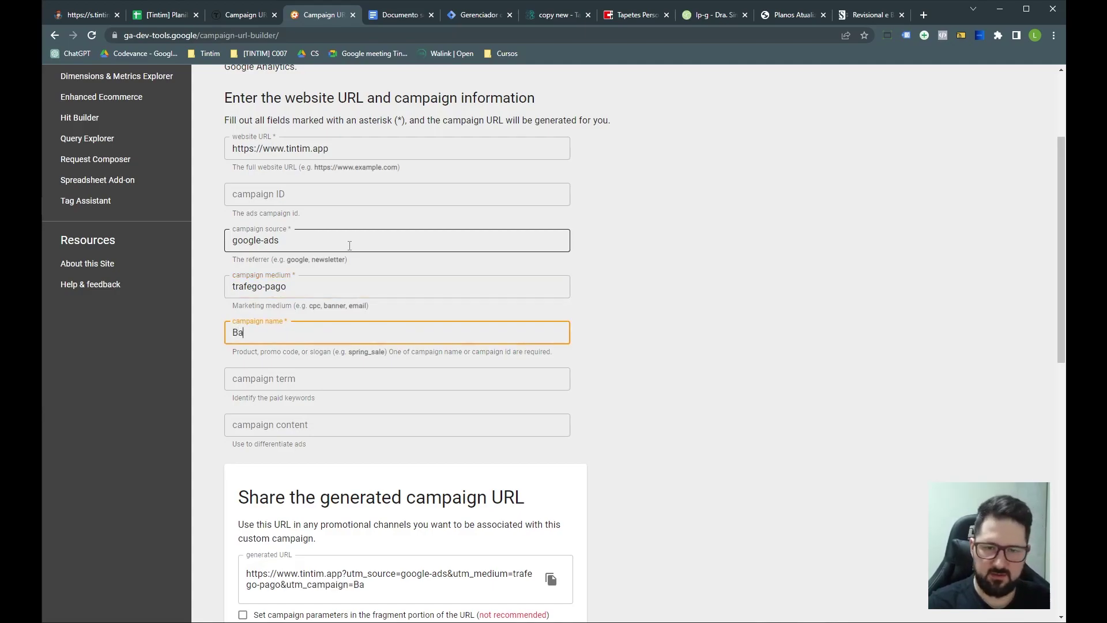
{"action": "key", "text": "BackSpace"}
{"action": "key", "text": "BackSpace"}
{"action": "type", "text": "black"}
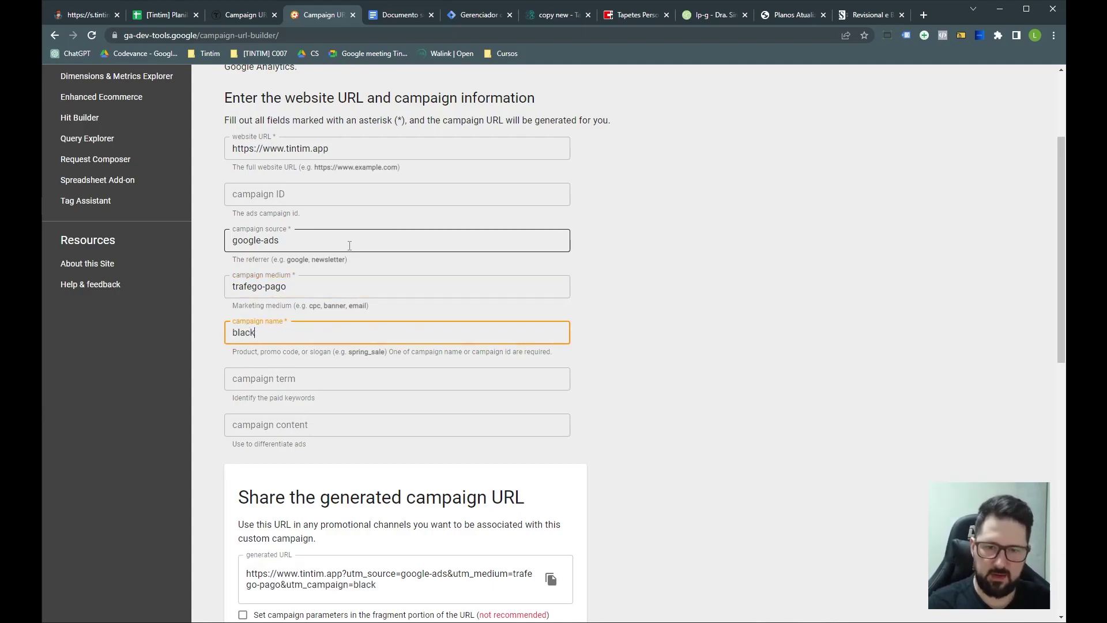
{"action": "type", "text": "-fr"}
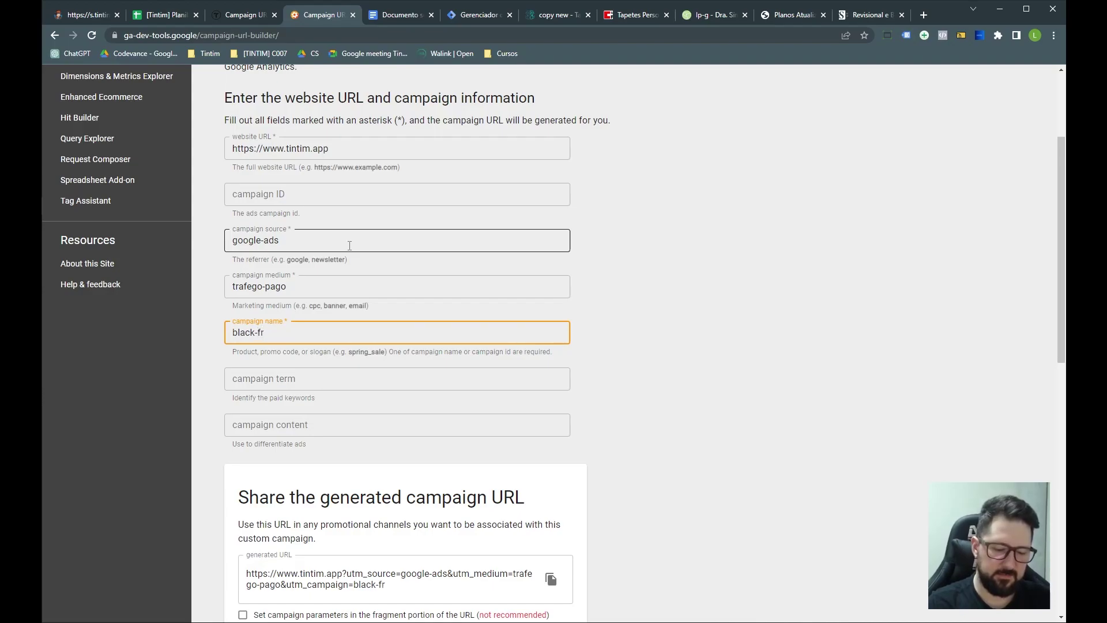
{"action": "type", "text": "iday"}
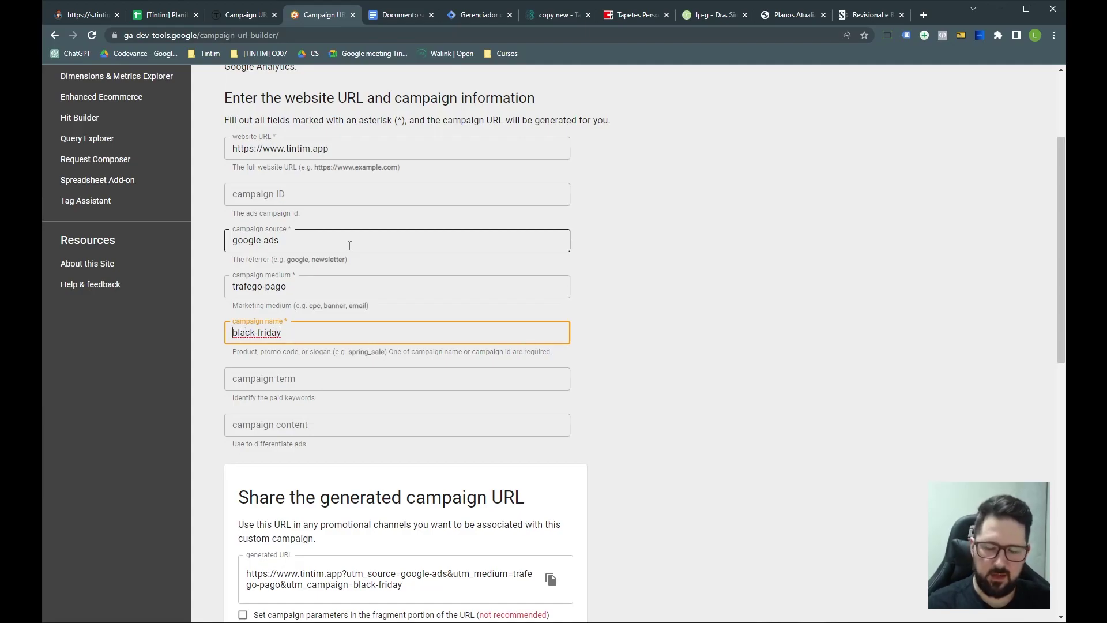
{"action": "key", "text": "Home"}
{"action": "type", "text": "02-"}
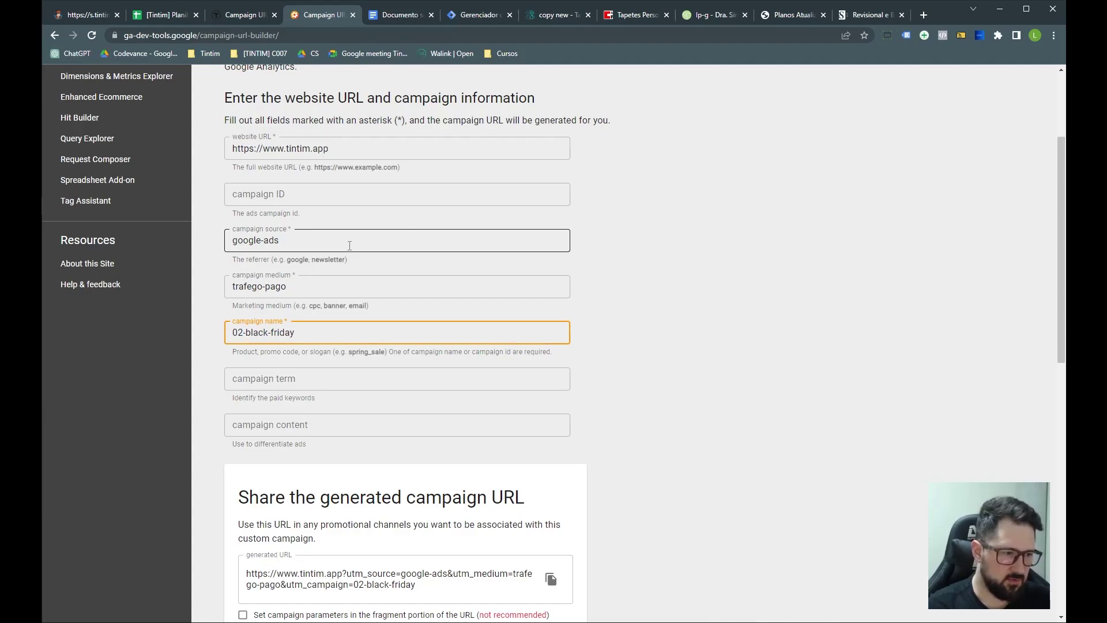
Step: Leave the campaign term empty, set the campaign content to ads01-olhos_vendados, and review the generated URL
{"action": "key", "text": "Tab"}
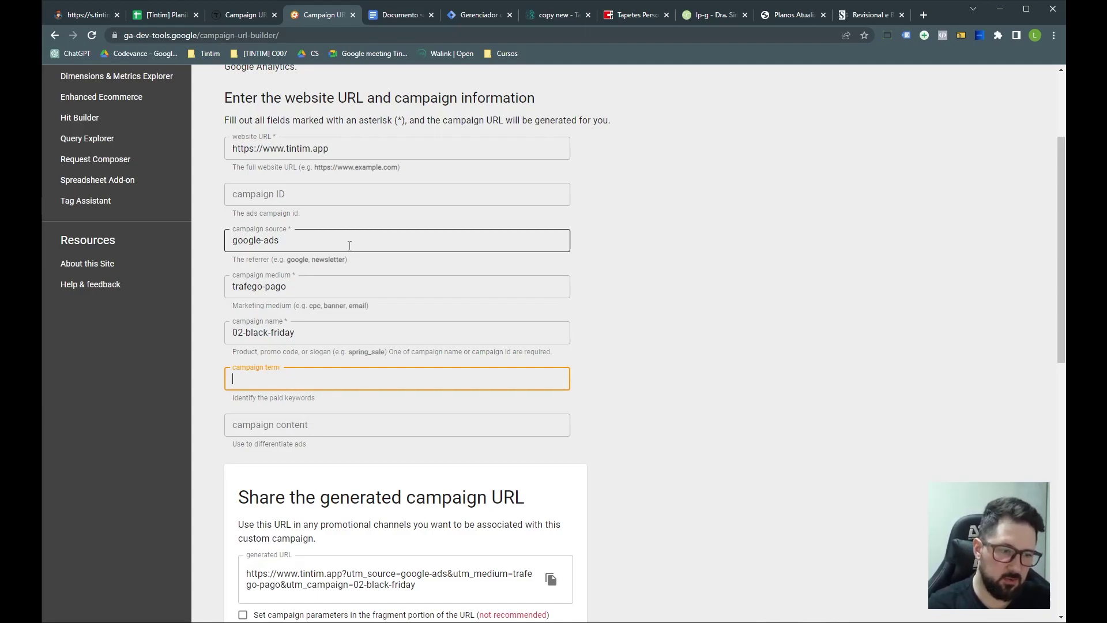
{"action": "key", "text": "Tab"}
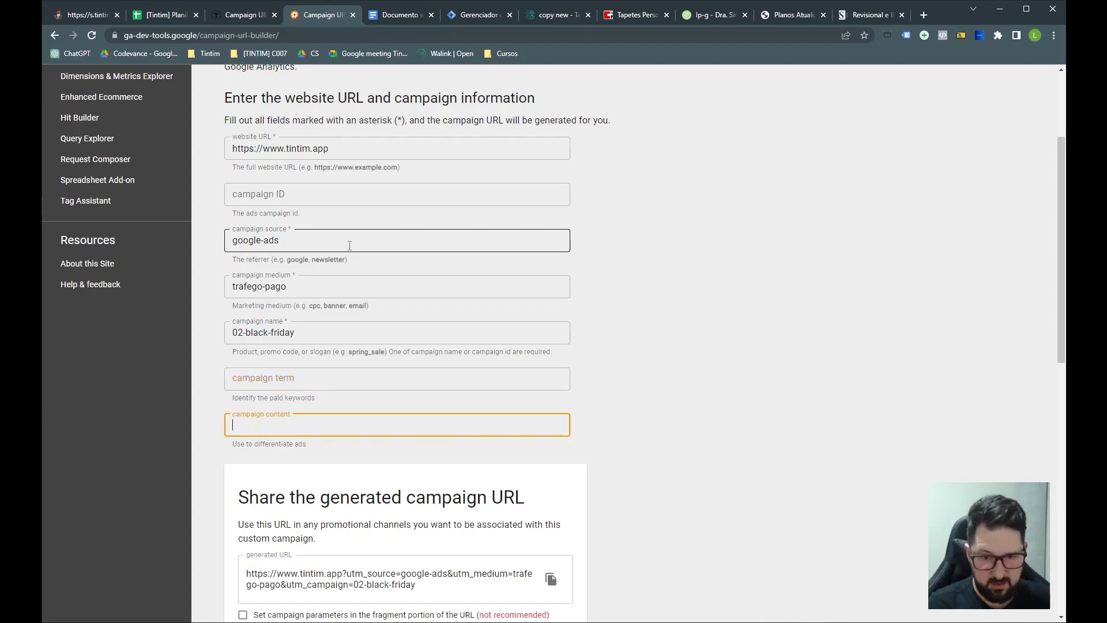
{"action": "type", "text": "ads01-olhos"}
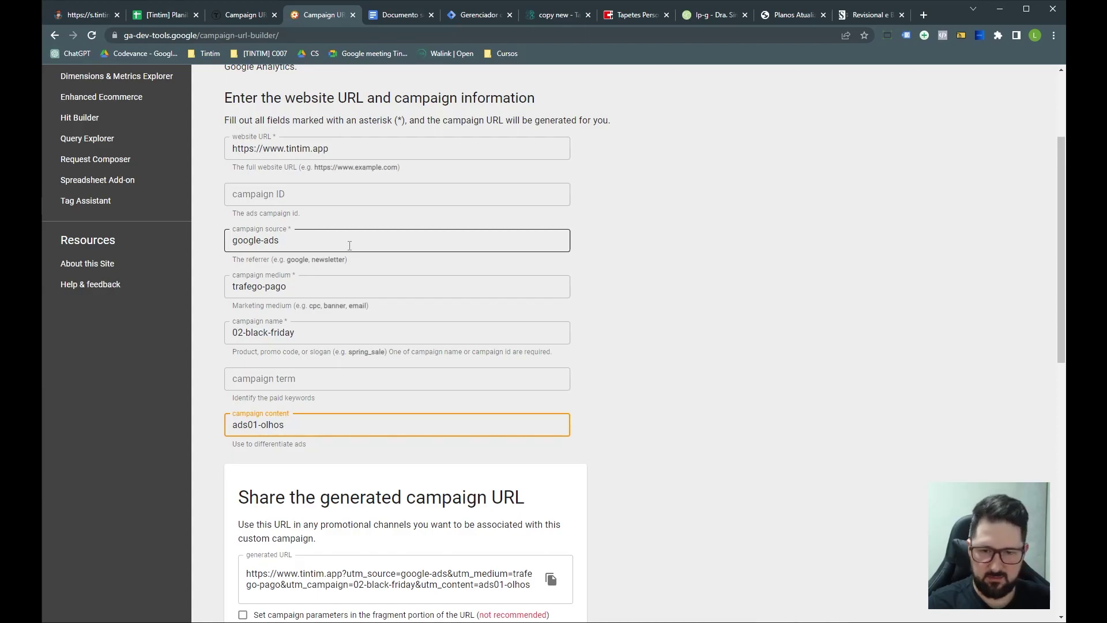
{"action": "type", "text": "-vendados"}
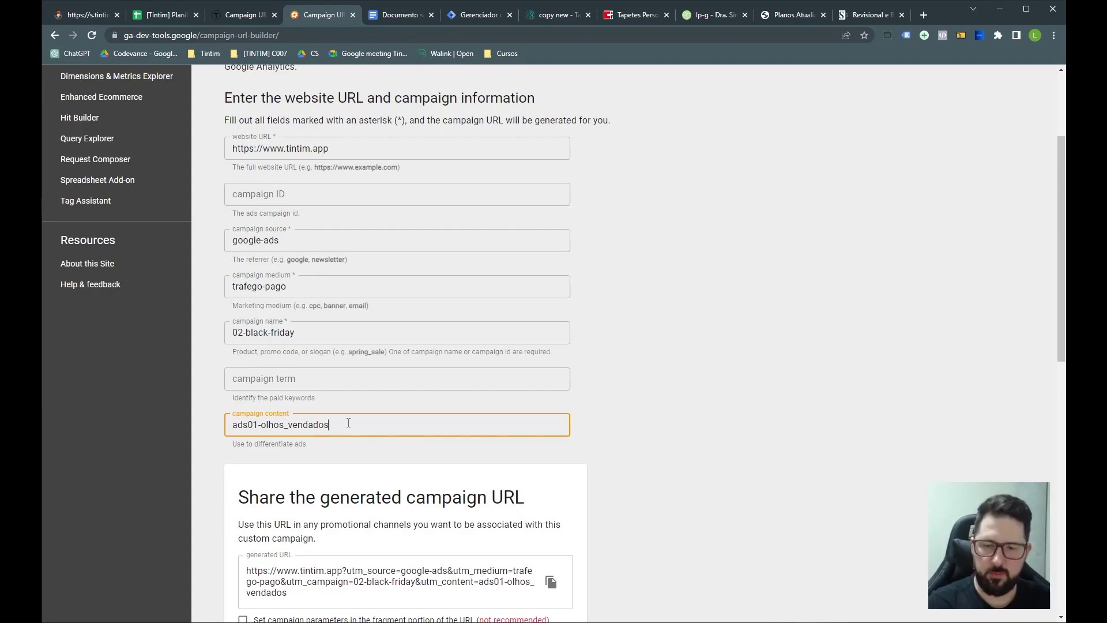
{"action": "scroll", "coordinate": [370, 432], "scroll_direction": "down", "scroll_amount": 1}
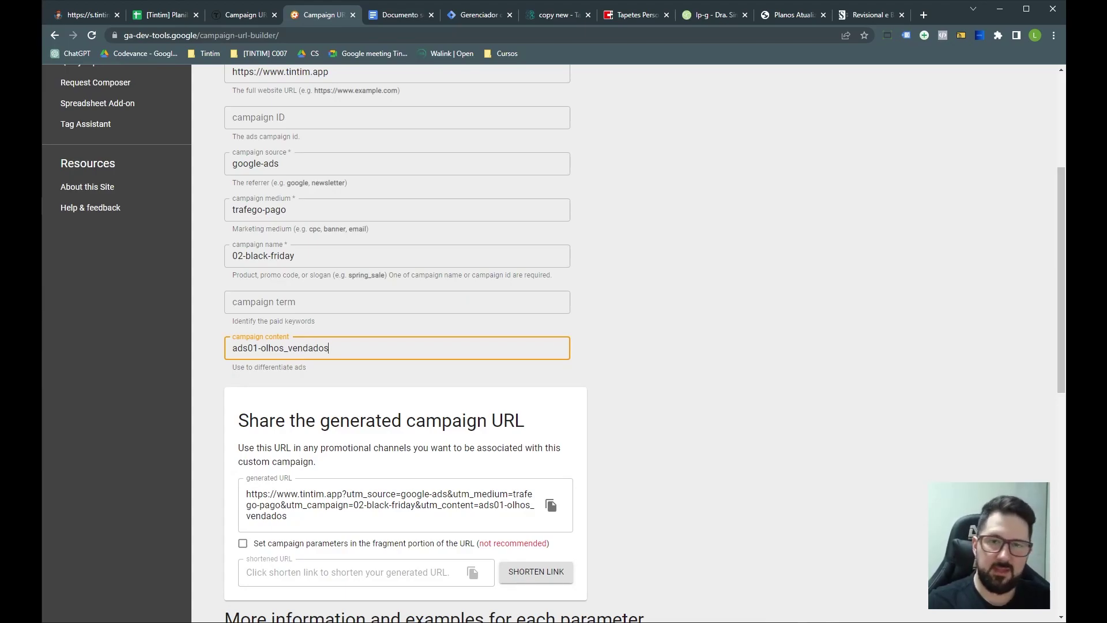
Step: Copy the {creative} parameter from the Tilda UTM builder and set it as the campaign content in Google's Campaign URL Builder
{"action": "left_click", "coordinate": [241, 16]}
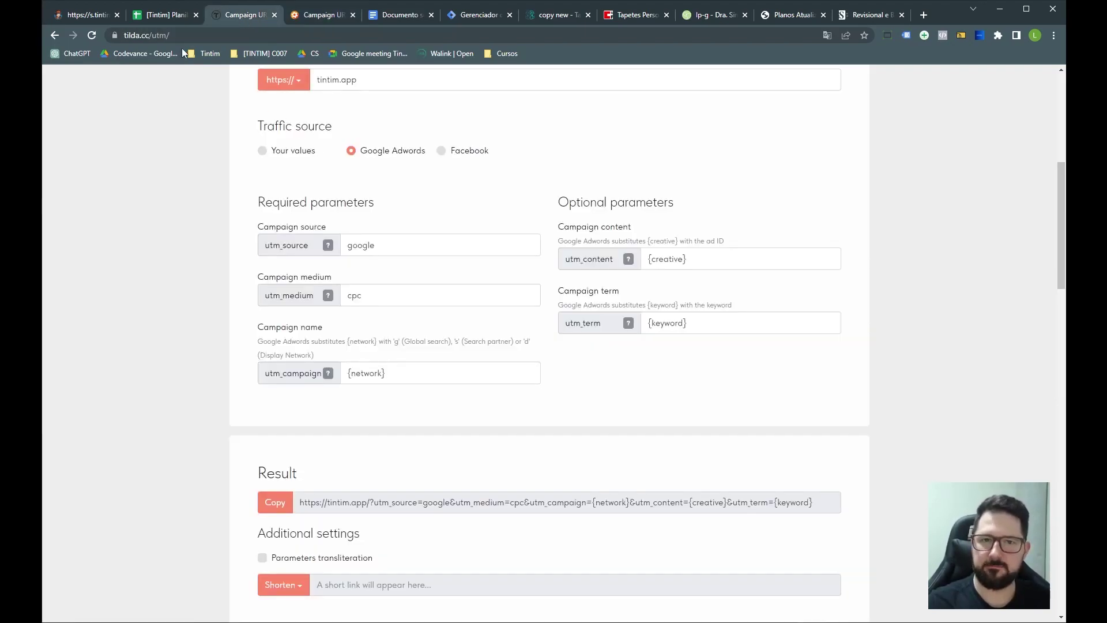
{"action": "left_click", "coordinate": [195, 37]}
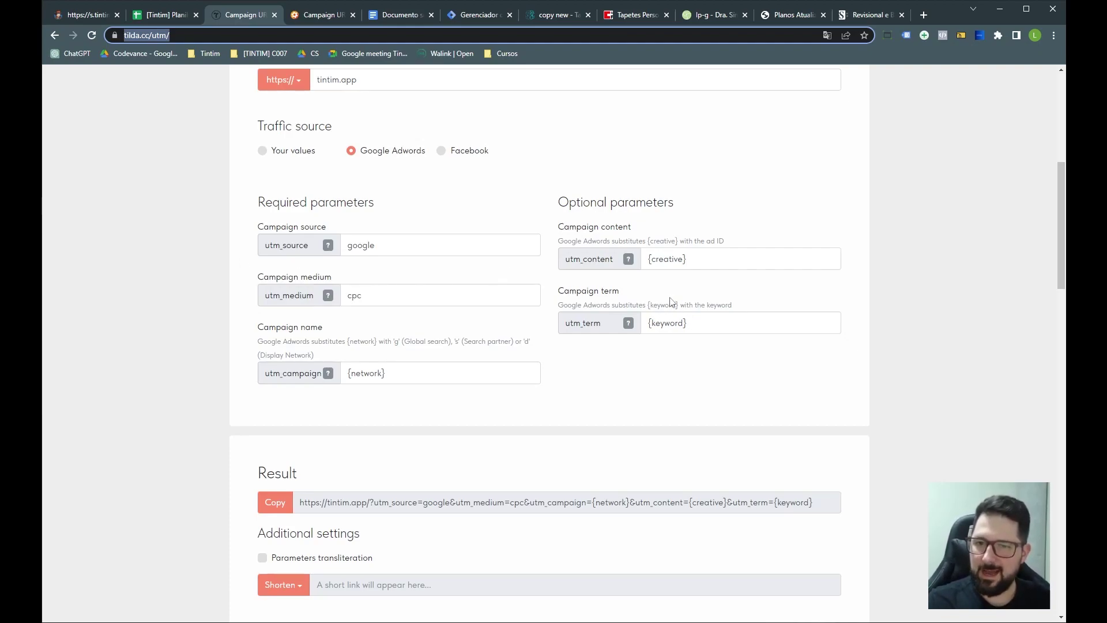
{"action": "scroll", "coordinate": [672, 302], "scroll_direction": "up", "scroll_amount": 1}
{"action": "left_click", "coordinate": [682, 333]}
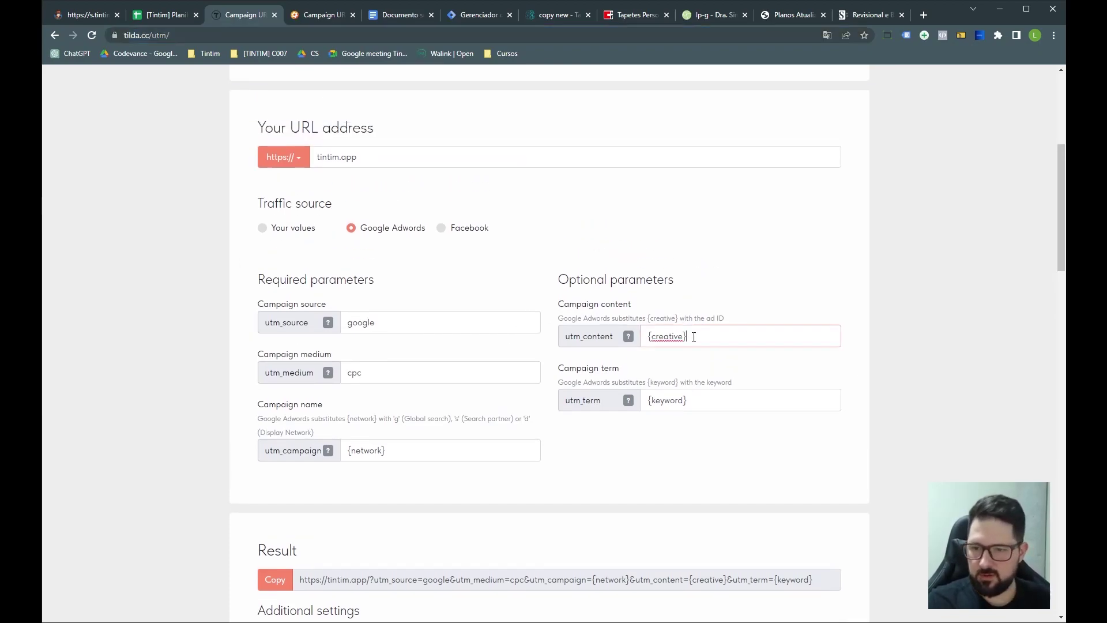
{"action": "left_click_drag", "start_coordinate": [692, 335], "coordinate": [617, 334]}
{"action": "key", "text": "ctrl+c"}
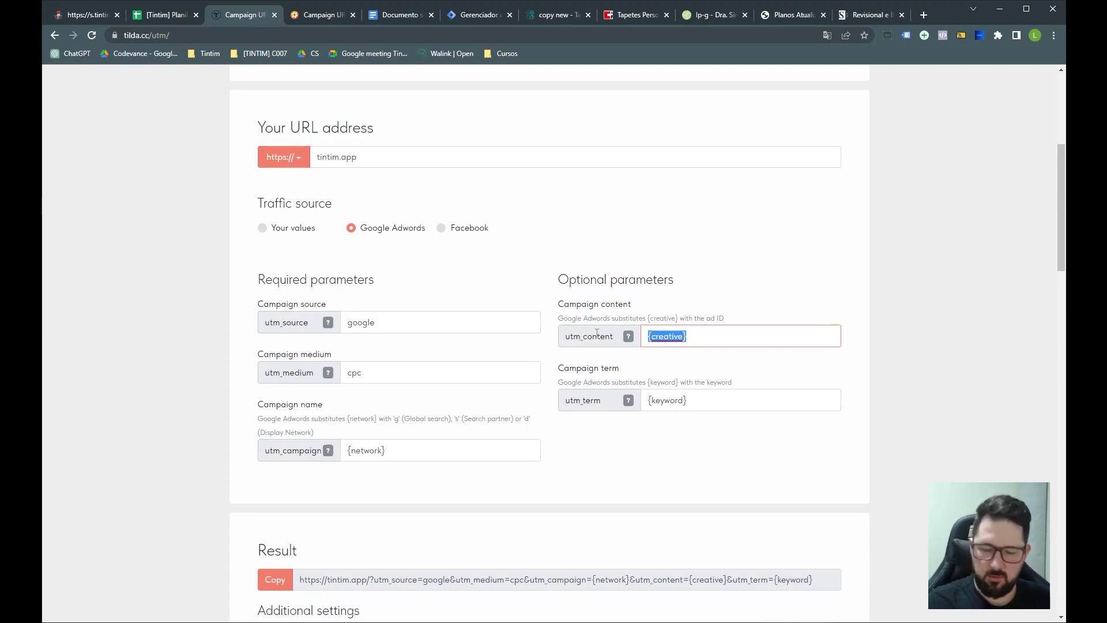
{"action": "left_click", "coordinate": [319, 15]}
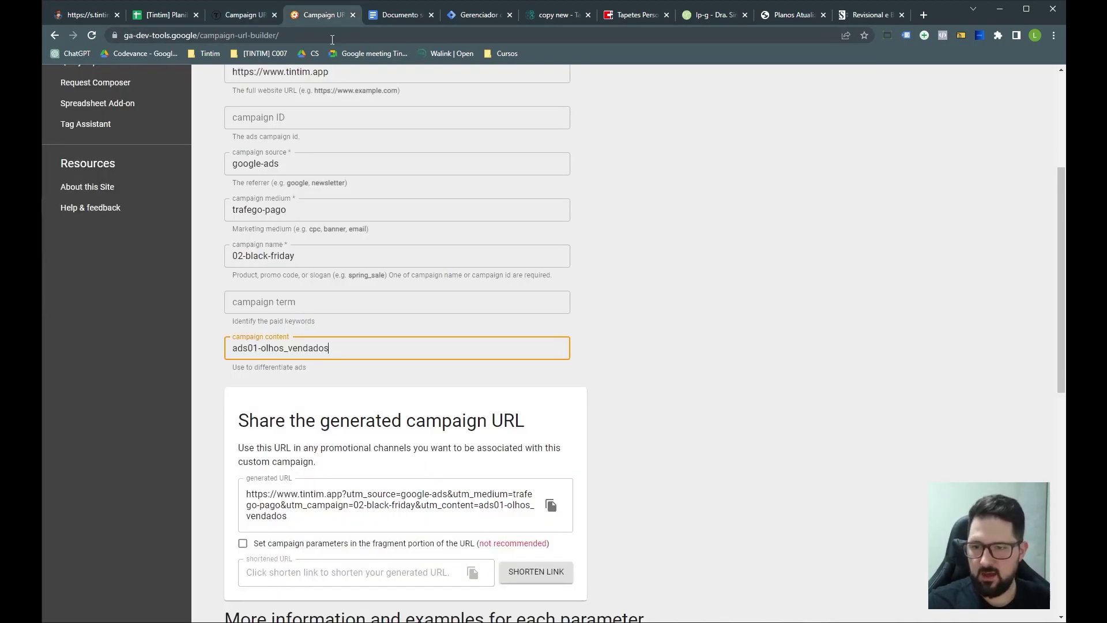
{"action": "left_click", "coordinate": [313, 301]}
{"action": "left_click", "coordinate": [353, 345]}
{"action": "left_click_drag", "start_coordinate": [354, 345], "coordinate": [171, 356]}
{"action": "key", "text": "ctrl+v"}
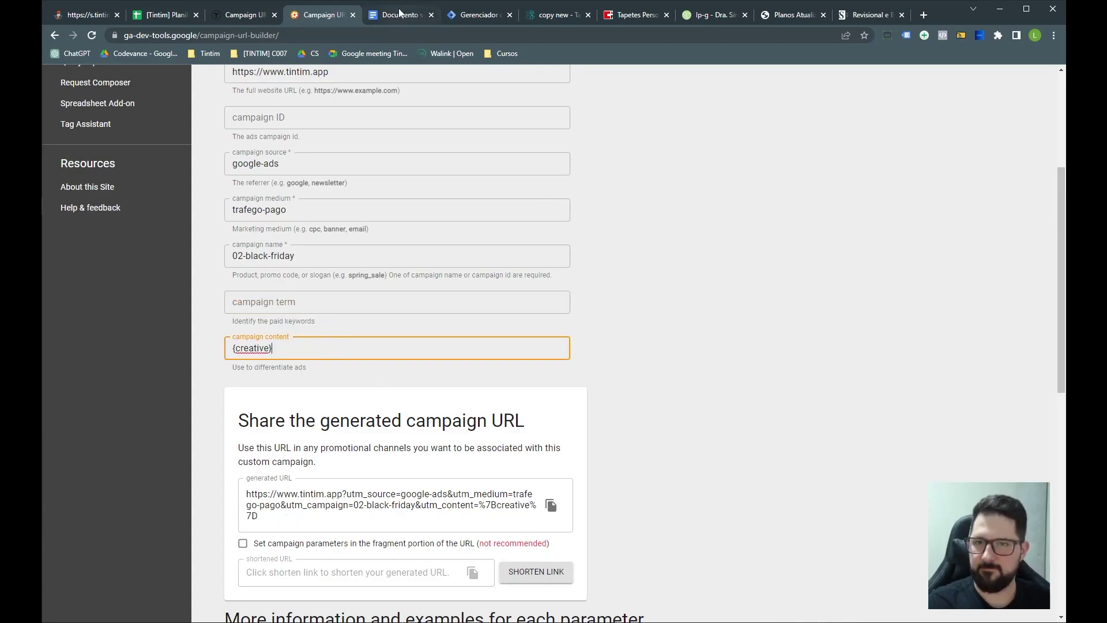
Step: Copy the {keyword} parameter from the Tilda UTM builder and set it as the campaign term in Google's Campaign URL Builder
{"action": "left_click", "coordinate": [245, 15]}
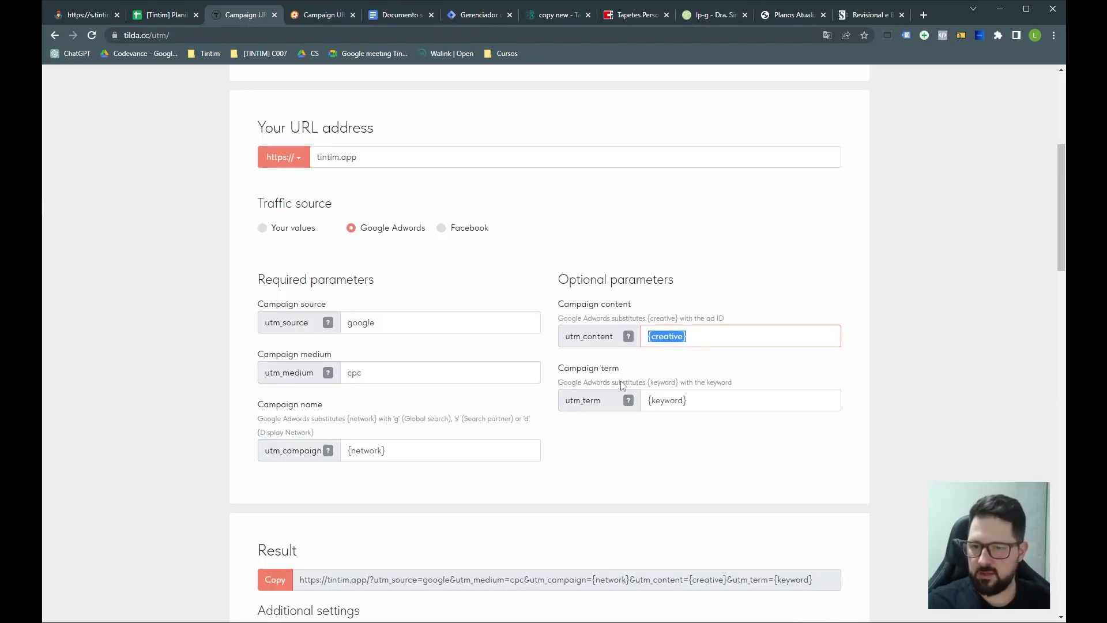
{"action": "left_click", "coordinate": [703, 402]}
{"action": "key", "text": "ctrl+a"}
{"action": "key", "text": "ctrl+c"}
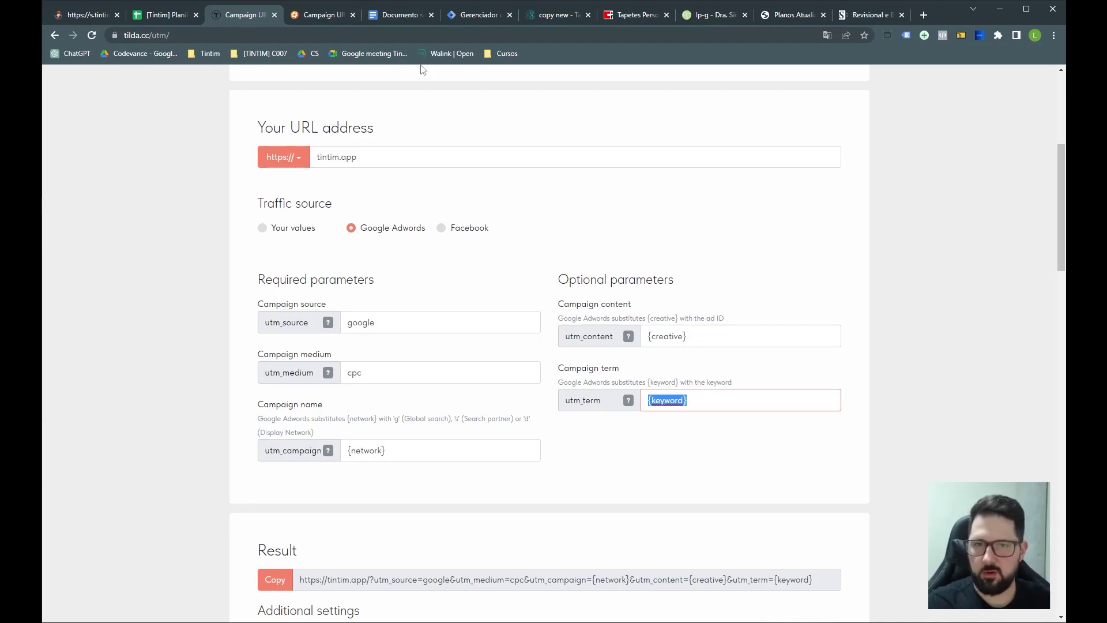
{"action": "left_click", "coordinate": [320, 16]}
{"action": "left_click", "coordinate": [300, 303]}
{"action": "key", "text": "ctrl+v"}
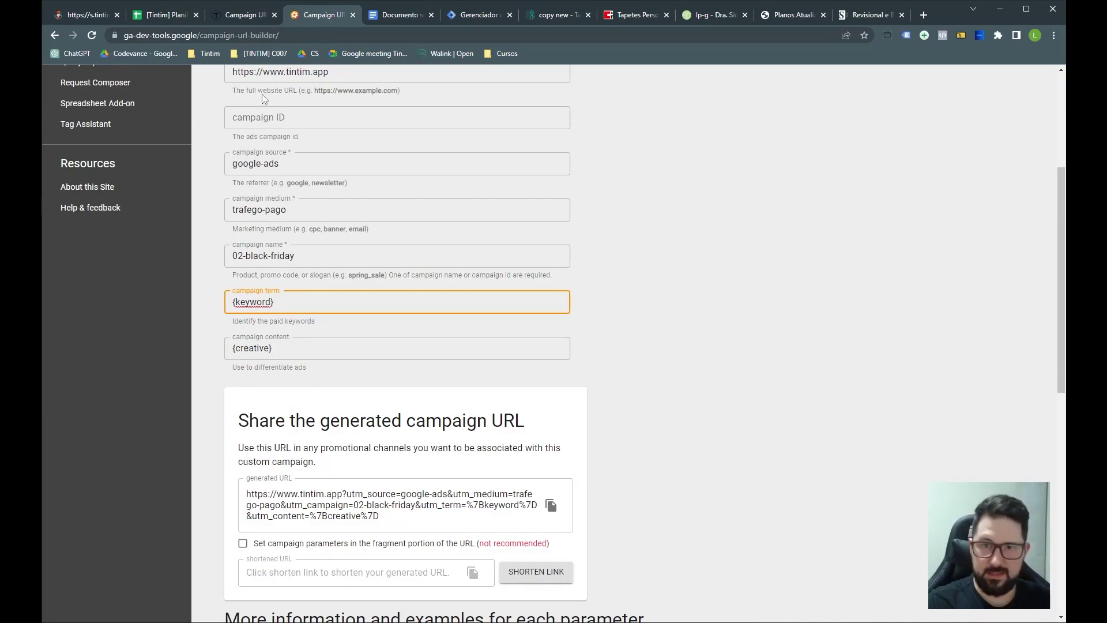
Step: Examine the table of Google Adwords dynamic URL parameters on the Tilda UTM builder page
{"action": "left_click", "coordinate": [244, 16]}
{"action": "scroll", "coordinate": [467, 314], "scroll_direction": "down", "scroll_amount": 9}
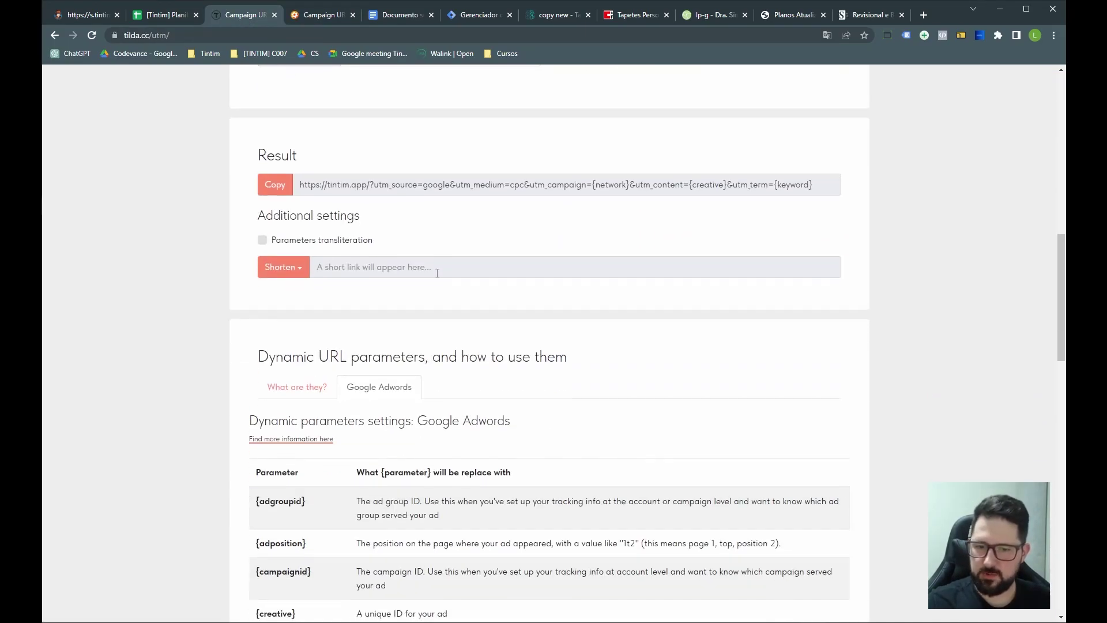
{"action": "scroll", "coordinate": [345, 346], "scroll_direction": "down", "scroll_amount": 7}
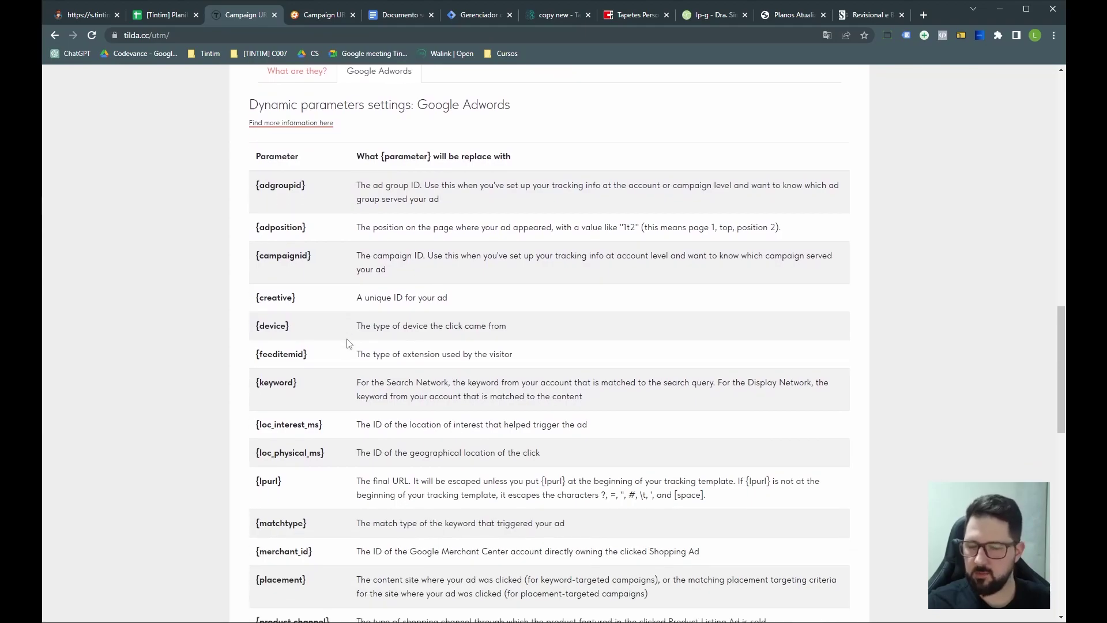
{"action": "scroll", "coordinate": [348, 343], "scroll_direction": "down", "scroll_amount": 3}
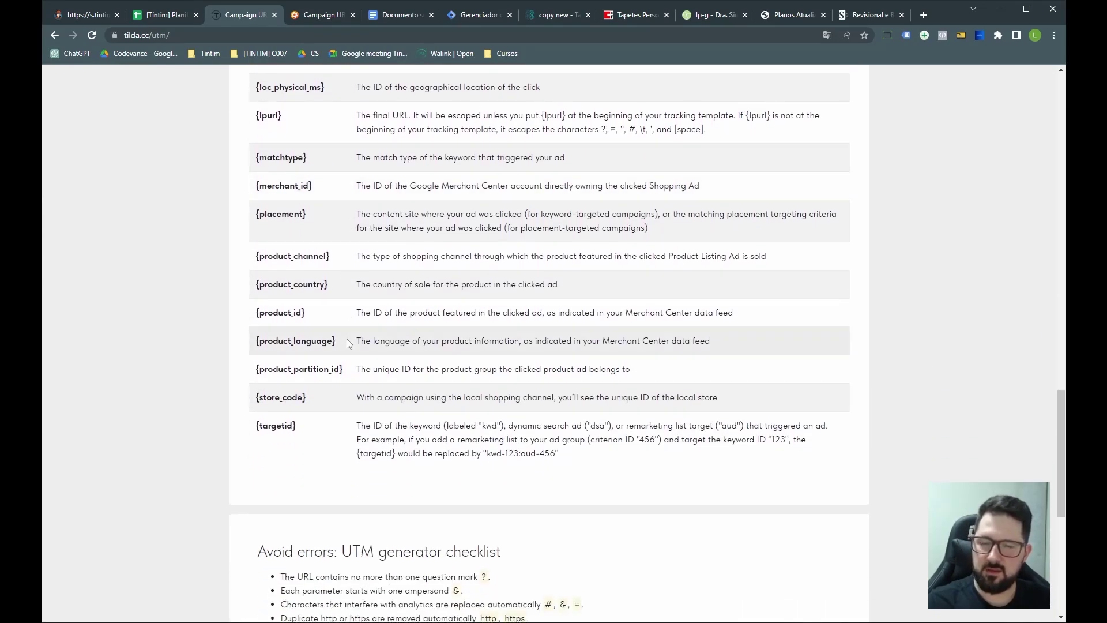
{"action": "scroll", "coordinate": [351, 344], "scroll_direction": "up", "scroll_amount": 7}
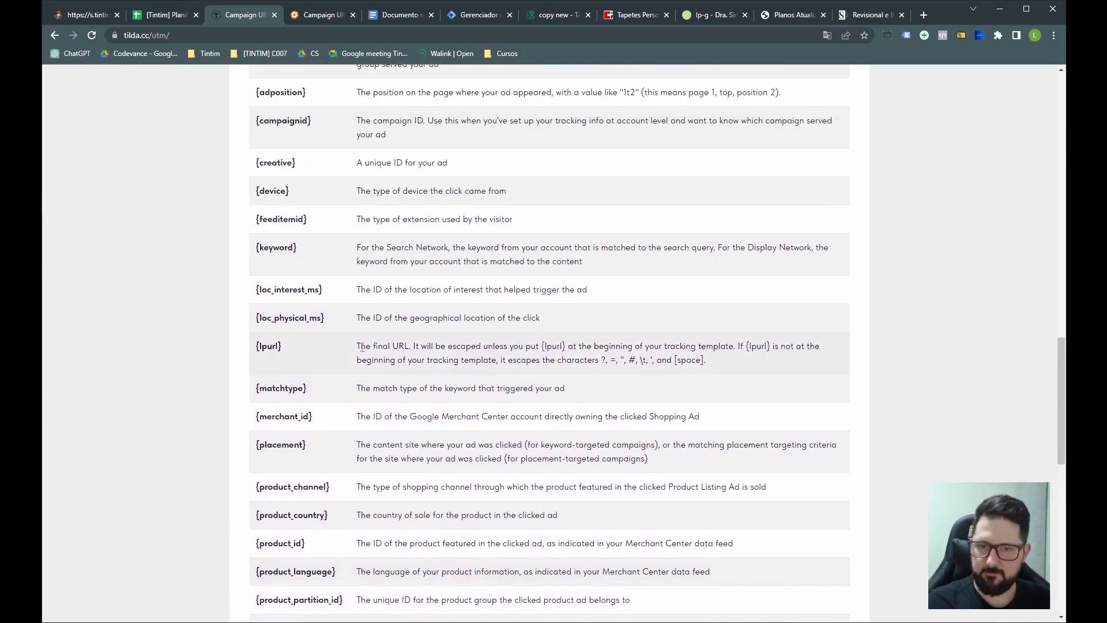
{"action": "scroll", "coordinate": [337, 327], "scroll_direction": "up", "scroll_amount": 4}
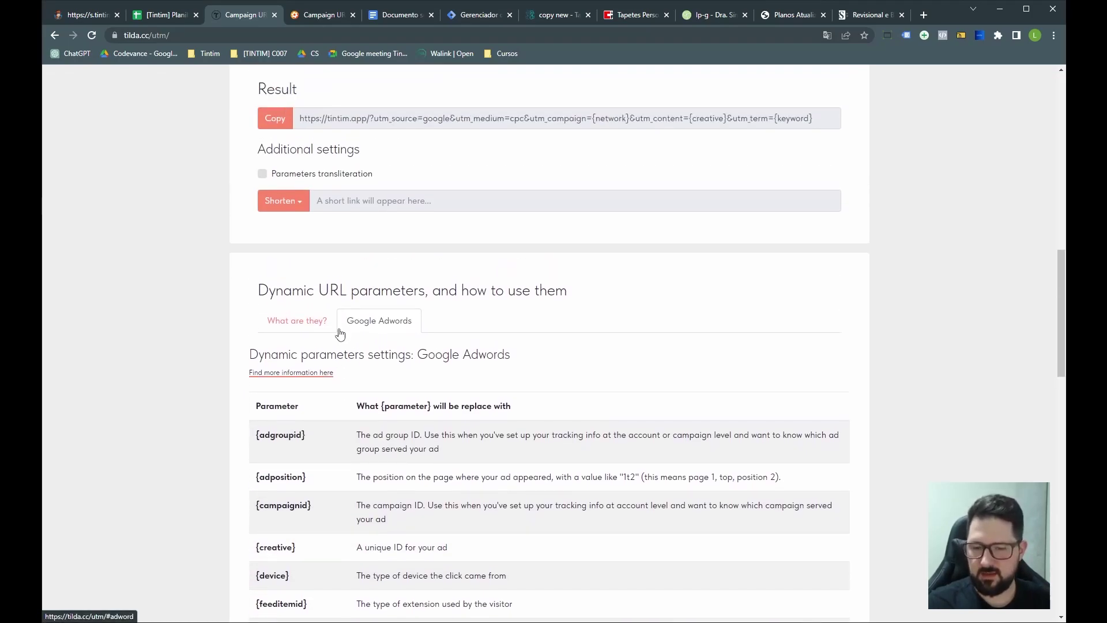
{"action": "scroll", "coordinate": [375, 381], "scroll_direction": "down", "scroll_amount": 3}
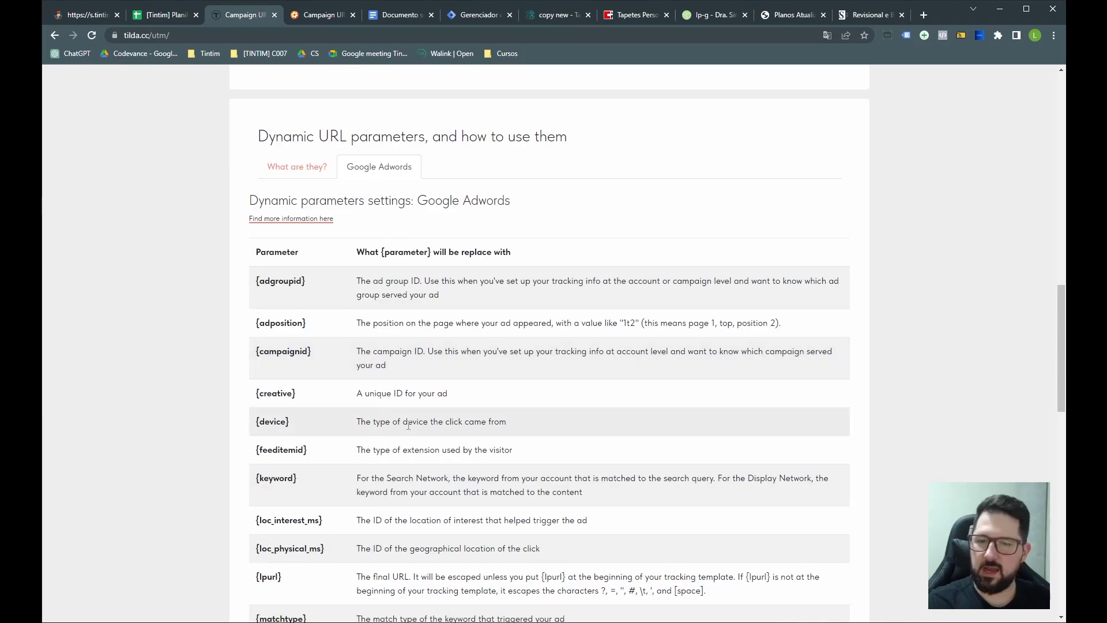
{"action": "scroll", "coordinate": [490, 426], "scroll_direction": "up", "scroll_amount": 10}
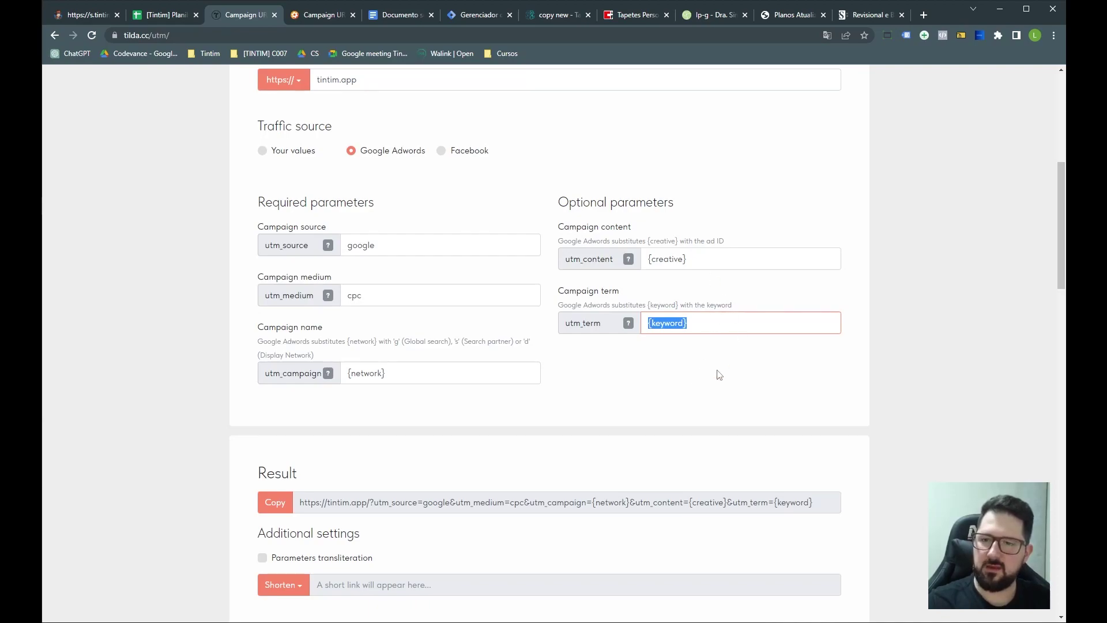
Step: Copy the generated campaign URL from Google's Campaign URL Builder
{"action": "left_click", "coordinate": [314, 16]}
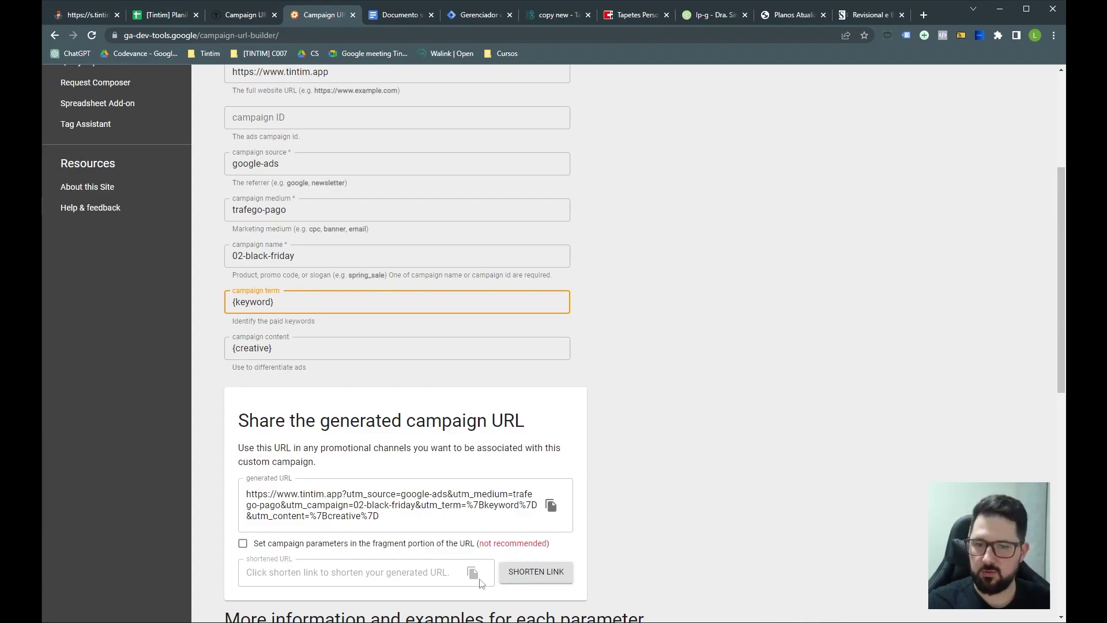
{"action": "left_click", "coordinate": [346, 494]}
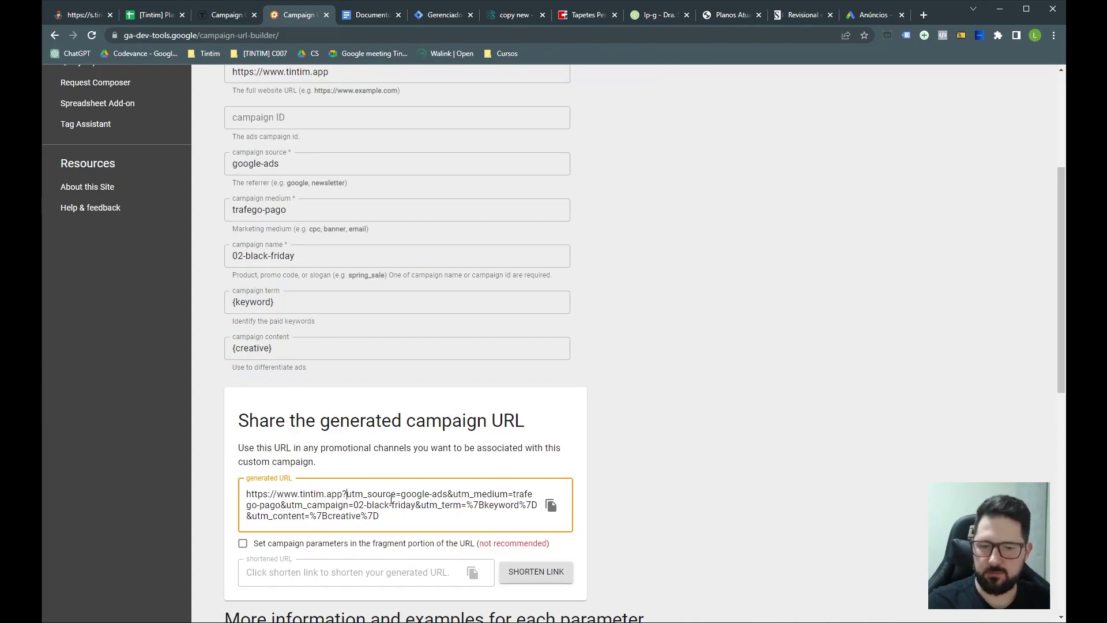
{"action": "left_click", "coordinate": [551, 509]}
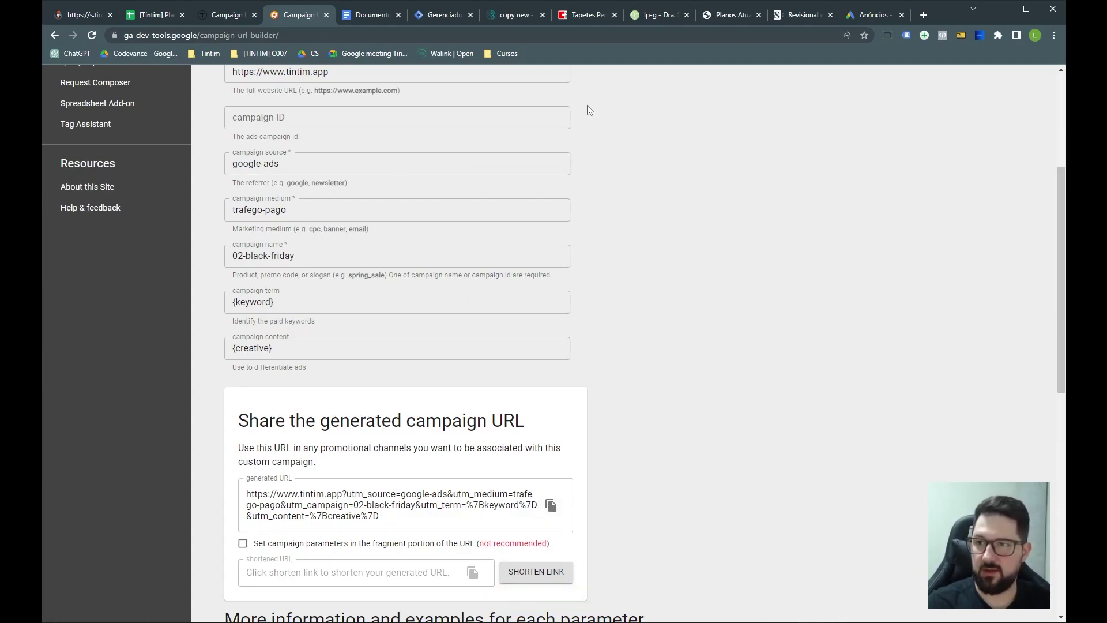
Step: In Google Ads, open the Tintim APP search ad for editing and paste the generated URL as its final URL suffix
{"action": "left_click", "coordinate": [870, 15]}
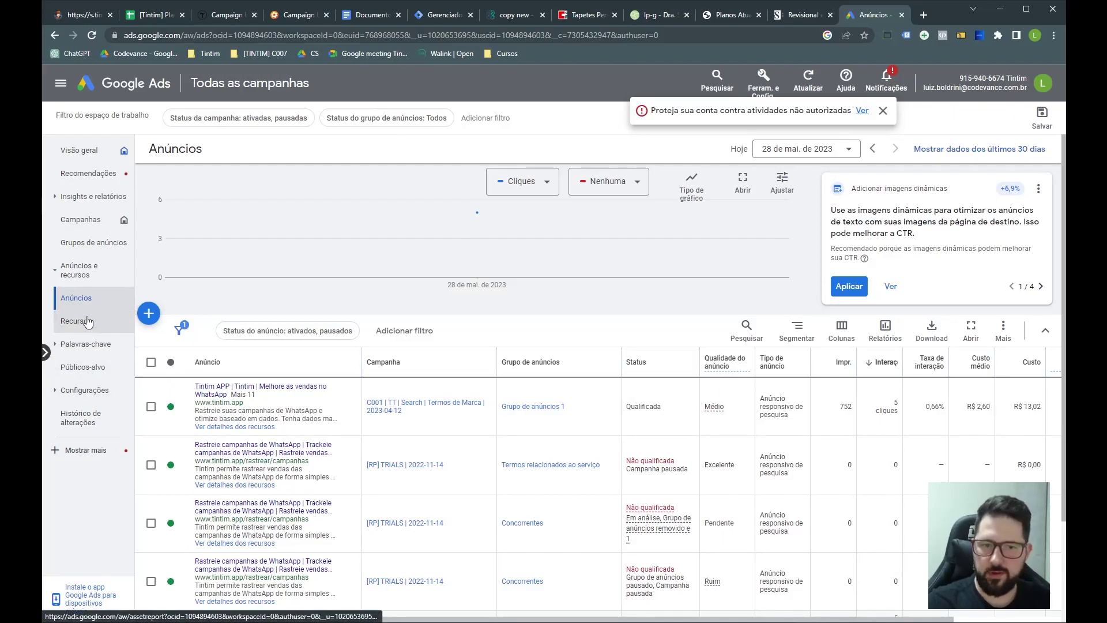
{"action": "left_click", "coordinate": [350, 408]}
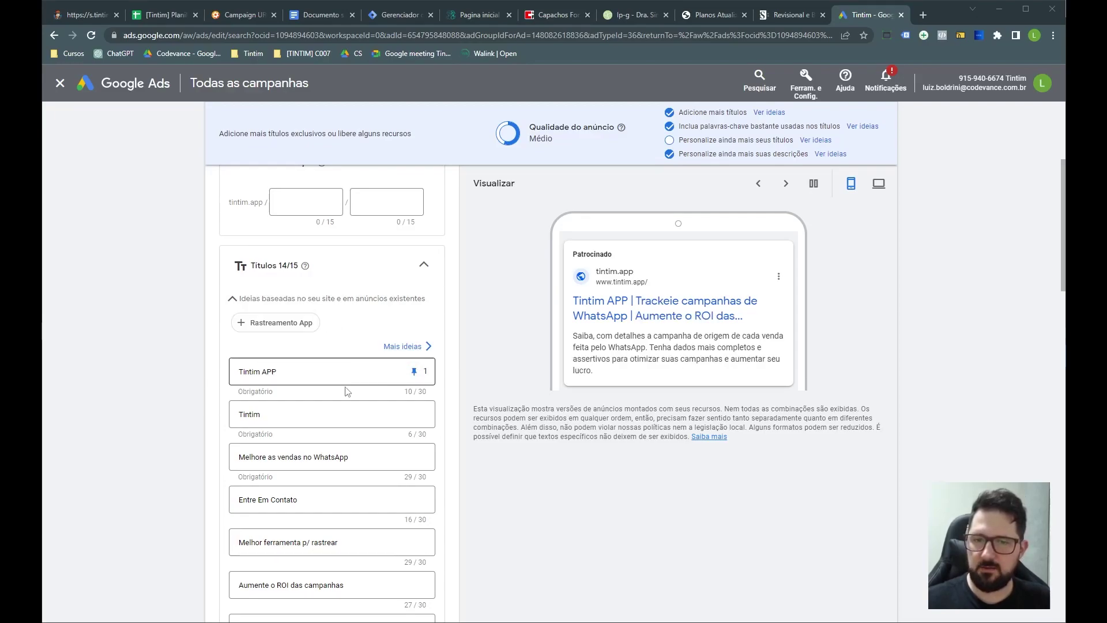
{"action": "scroll", "coordinate": [335, 359], "scroll_direction": "down", "scroll_amount": 10}
{"action": "scroll", "coordinate": [335, 359], "scroll_direction": "down", "scroll_amount": 12}
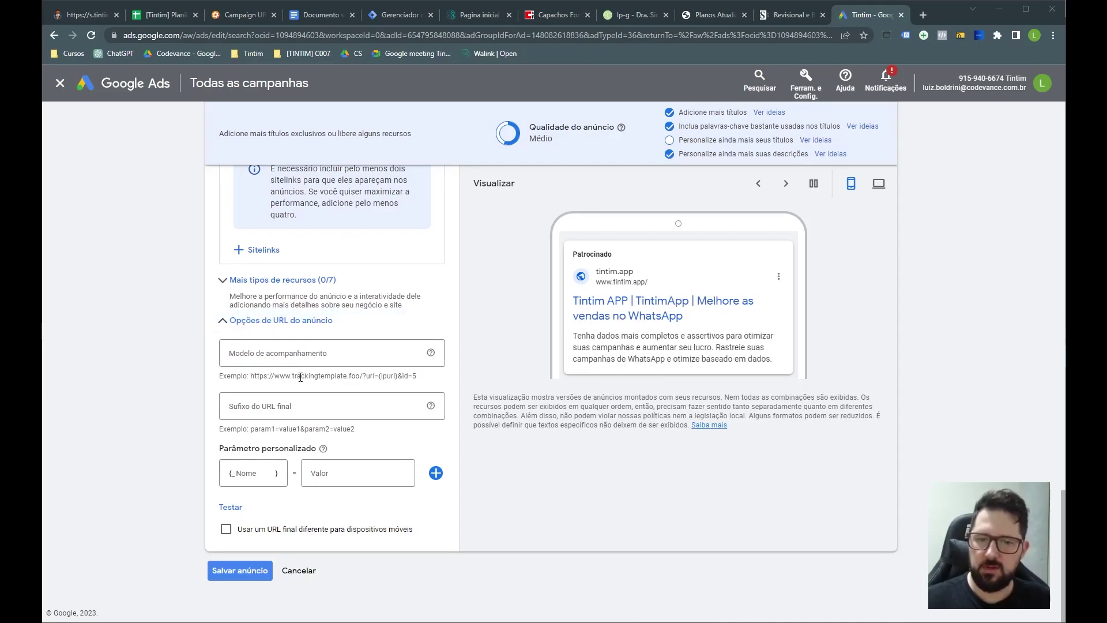
{"action": "left_click", "coordinate": [283, 406]}
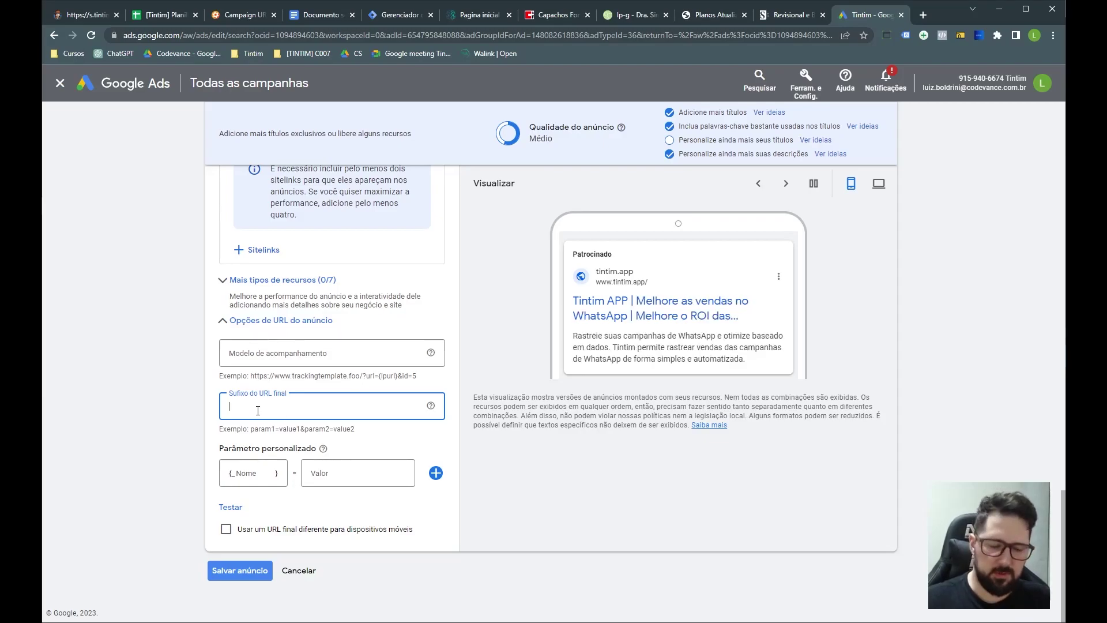
{"action": "key", "text": "ctrl+v"}
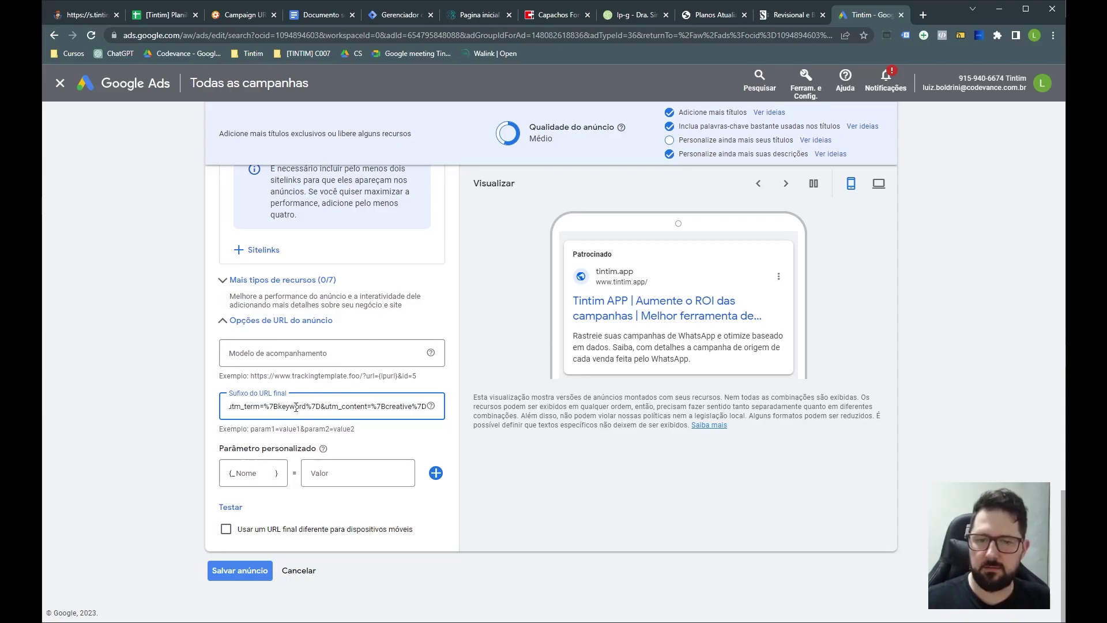
{"action": "left_click_drag", "start_coordinate": [417, 407], "coordinate": [233, 408]}
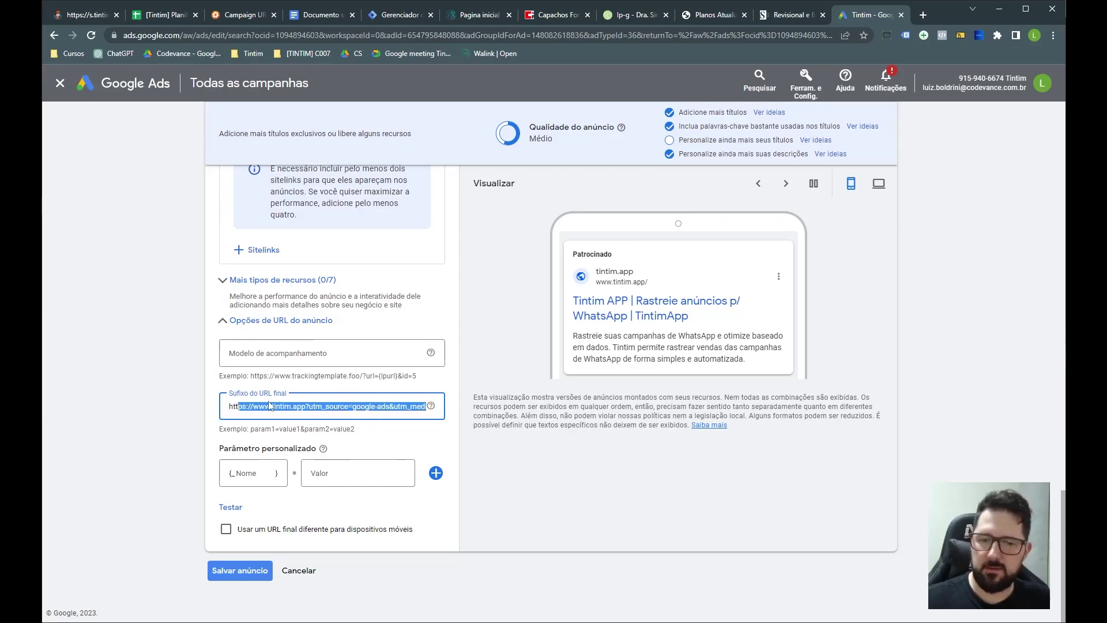
{"action": "left_click", "coordinate": [317, 406]}
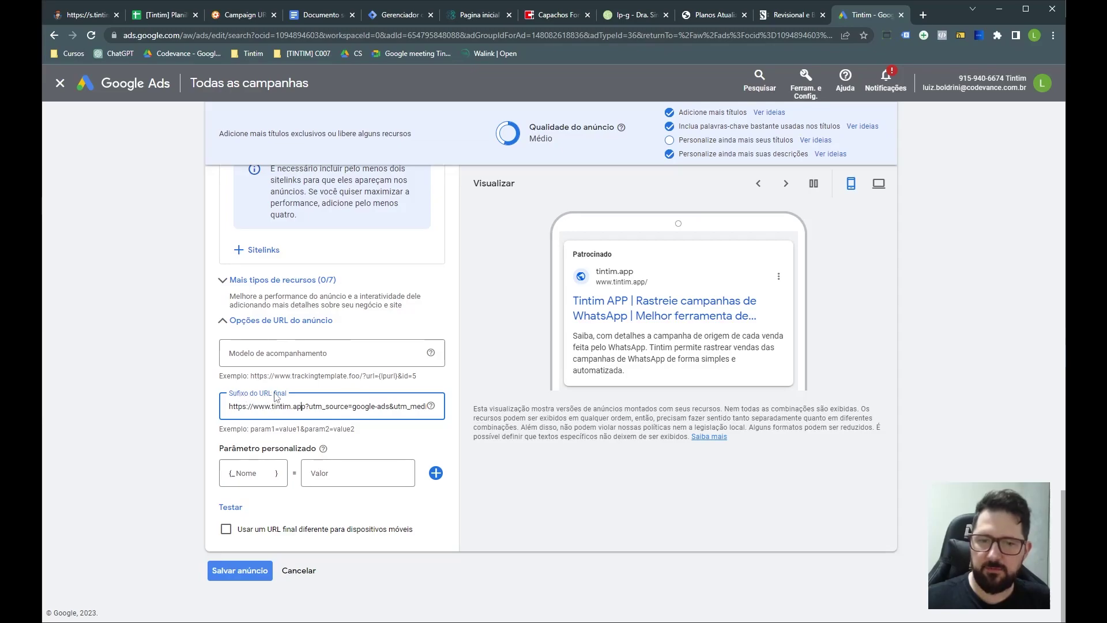
{"action": "left_click_drag", "start_coordinate": [309, 406], "coordinate": [221, 407]}
{"action": "left_click", "coordinate": [313, 408]}
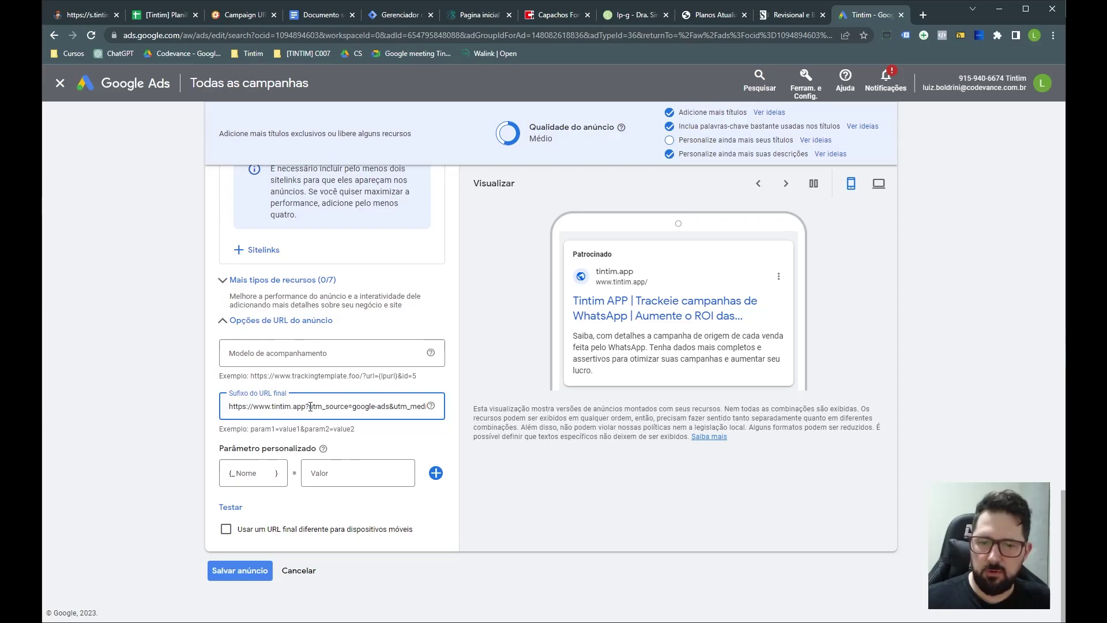
{"action": "left_click_drag", "start_coordinate": [310, 407], "coordinate": [222, 414]}
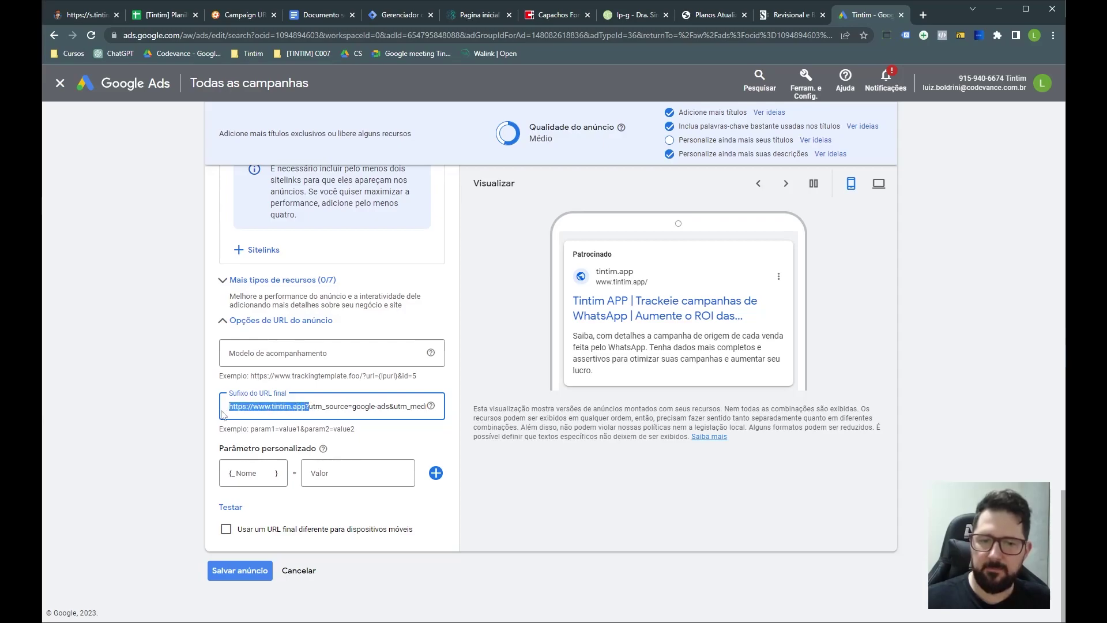
{"action": "key", "text": "BackSpace"}
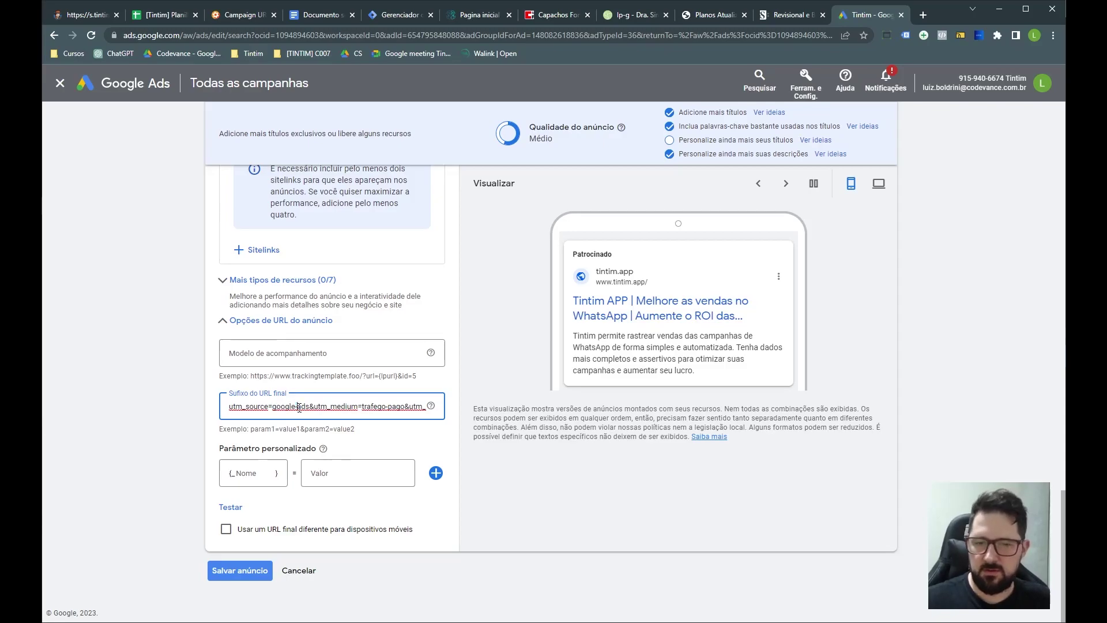
Step: Read through the rest of the final URL suffix and check the %7B encoding before keyword in utm_term
{"action": "key", "text": "End"}
{"action": "type", "text": "campaign="}
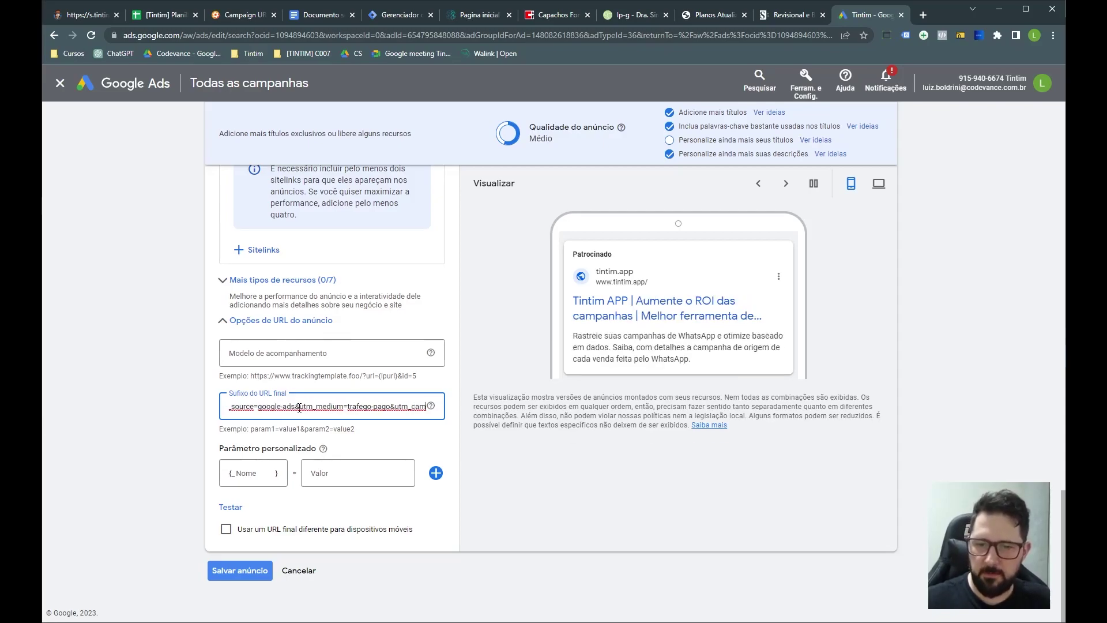
{"action": "key", "text": "Right"}
{"action": "key", "text": "Right"}
{"action": "key", "text": "Right"}
{"action": "key", "text": "Right"}
{"action": "key", "text": "Right"}
{"action": "key", "text": "Right"}
{"action": "key", "text": "Right"}
{"action": "key", "text": "Right"}
{"action": "key", "text": "Right"}
{"action": "key", "text": "Right"}
{"action": "key", "text": "Right"}
{"action": "key", "text": "Right"}
{"action": "key", "text": "Right"}
{"action": "key", "text": "Right"}
{"action": "key", "text": "Right"}
{"action": "key", "text": "Right"}
{"action": "key", "text": "Right"}
{"action": "key", "text": "Right"}
{"action": "key", "text": "Right"}
{"action": "key", "text": "Right"}
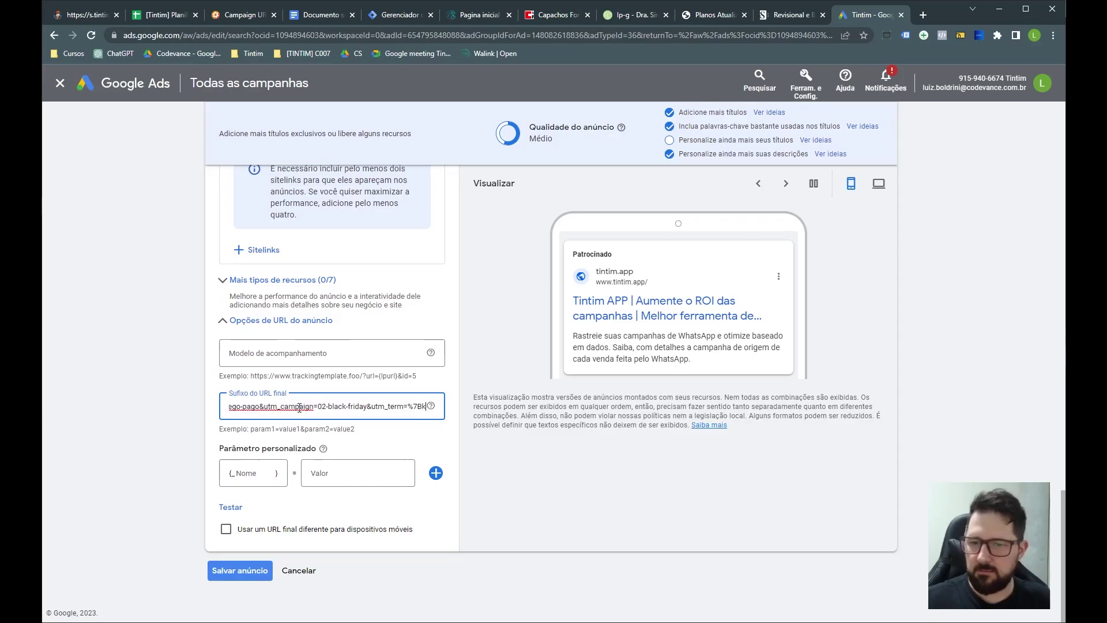
{"action": "key", "text": "Right"}
{"action": "key", "text": "Right"}
{"action": "key", "text": "Right"}
{"action": "key", "text": "Right"}
{"action": "key", "text": "Right"}
{"action": "key", "text": "Right"}
{"action": "key", "text": "Right"}
{"action": "key", "text": "Right"}
{"action": "key", "text": "Right"}
{"action": "key", "text": "Right"}
{"action": "key", "text": "Right"}
{"action": "key", "text": "Right"}
{"action": "key", "text": "Right"}
{"action": "key", "text": "Right"}
{"action": "key", "text": "Right"}
{"action": "key", "text": "Right"}
{"action": "key", "text": "Right"}
{"action": "key", "text": "Right"}
{"action": "key", "text": "Right"}
{"action": "key", "text": "Right"}
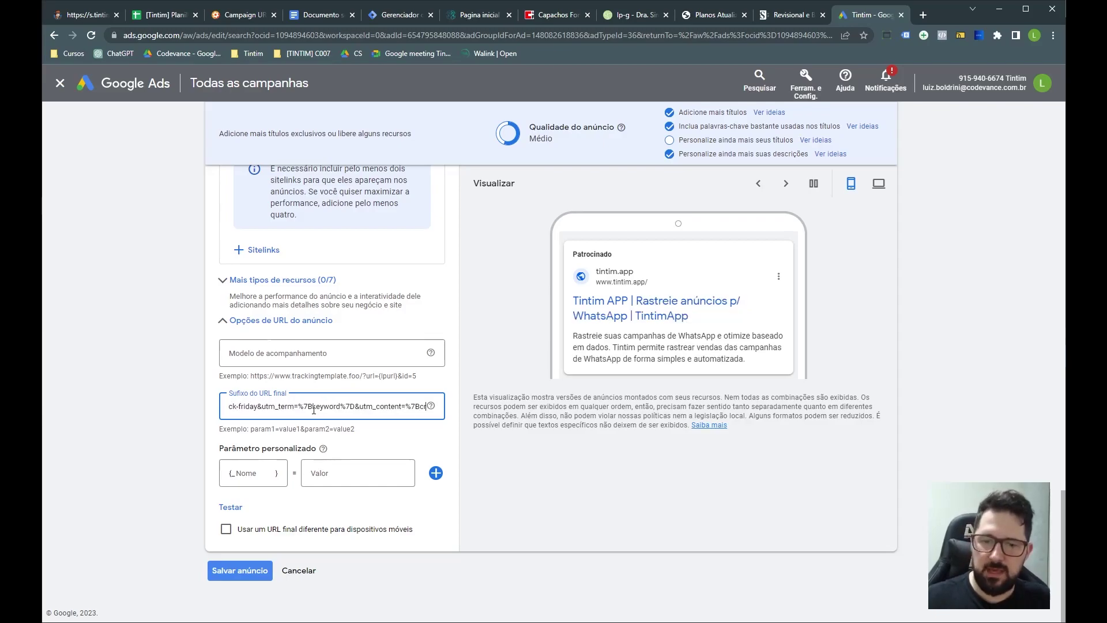
{"action": "left_click_drag", "start_coordinate": [299, 407], "coordinate": [312, 407]}
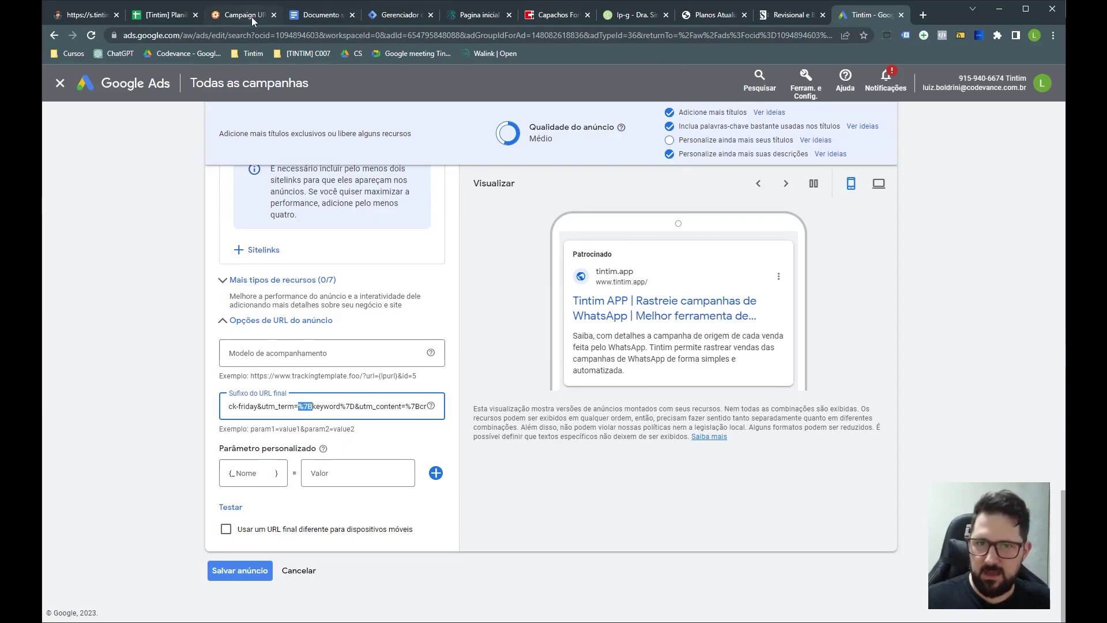
Step: In the Campaign URL Builder, compare the encoded utm_content value of the generated URL with the {keyword} and {creative} entries
{"action": "left_click", "coordinate": [242, 15]}
{"action": "left_click_drag", "start_coordinate": [379, 439], "coordinate": [309, 439]}
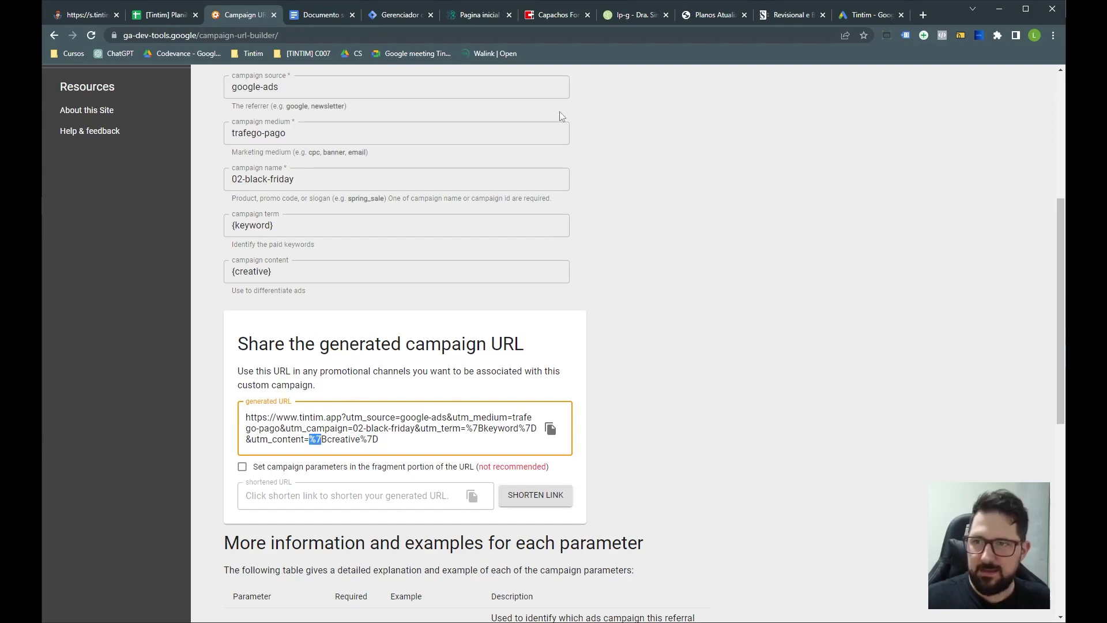
{"action": "left_click_drag", "start_coordinate": [381, 441], "coordinate": [309, 440]}
{"action": "left_click_drag", "start_coordinate": [274, 225], "coordinate": [230, 225]}
{"action": "left_click_drag", "start_coordinate": [274, 272], "coordinate": [218, 281]}
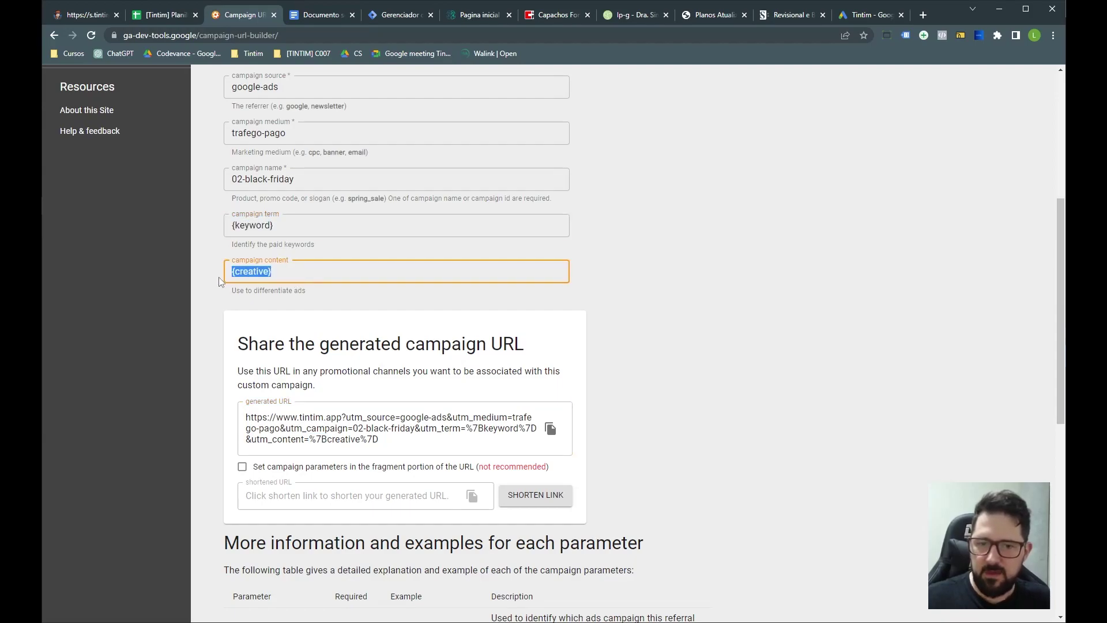
Step: Copy {keyword} from the campaign term and switch to the Tintim APP ad's final URL suffix in Google Ads
{"action": "left_click_drag", "start_coordinate": [379, 440], "coordinate": [362, 441]}
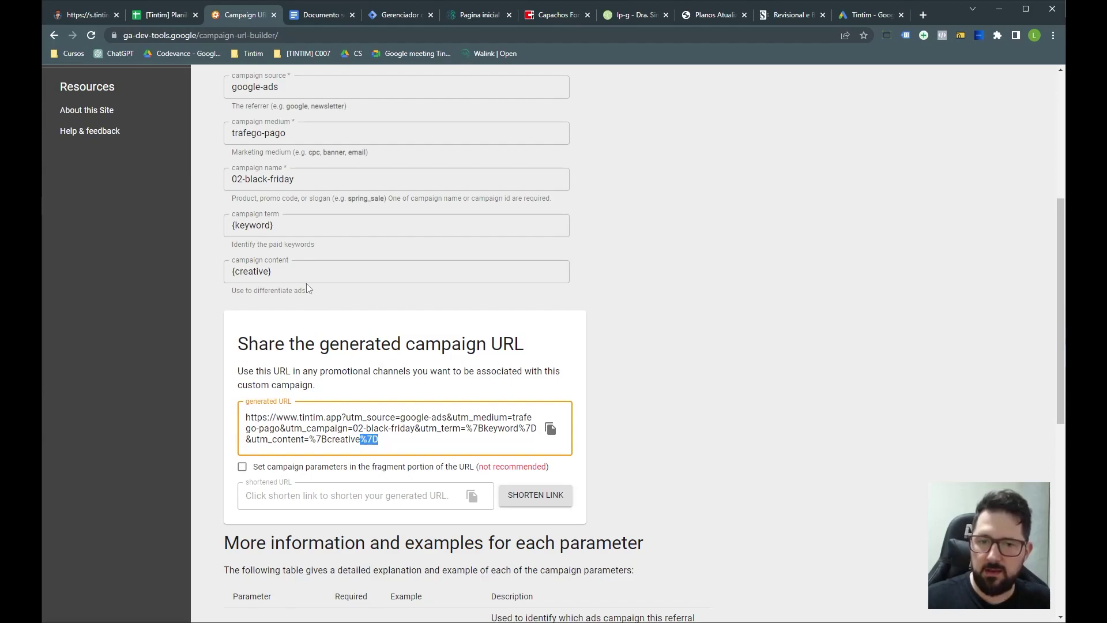
{"action": "left_click_drag", "start_coordinate": [288, 225], "coordinate": [204, 226]}
{"action": "key", "text": "ctrl+c"}
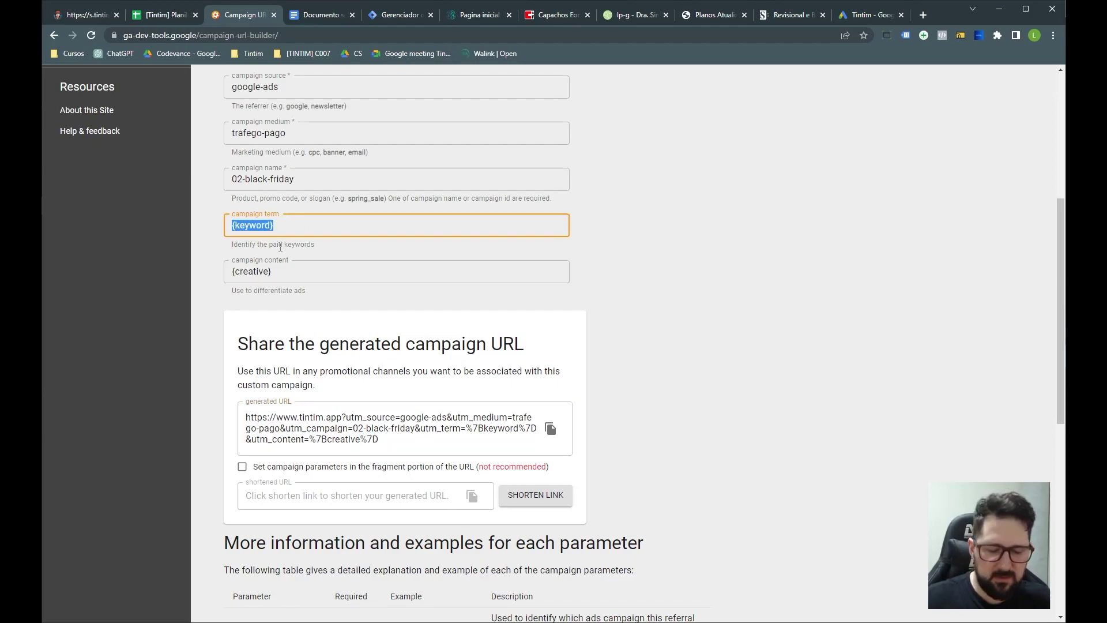
{"action": "left_click", "coordinate": [872, 17]}
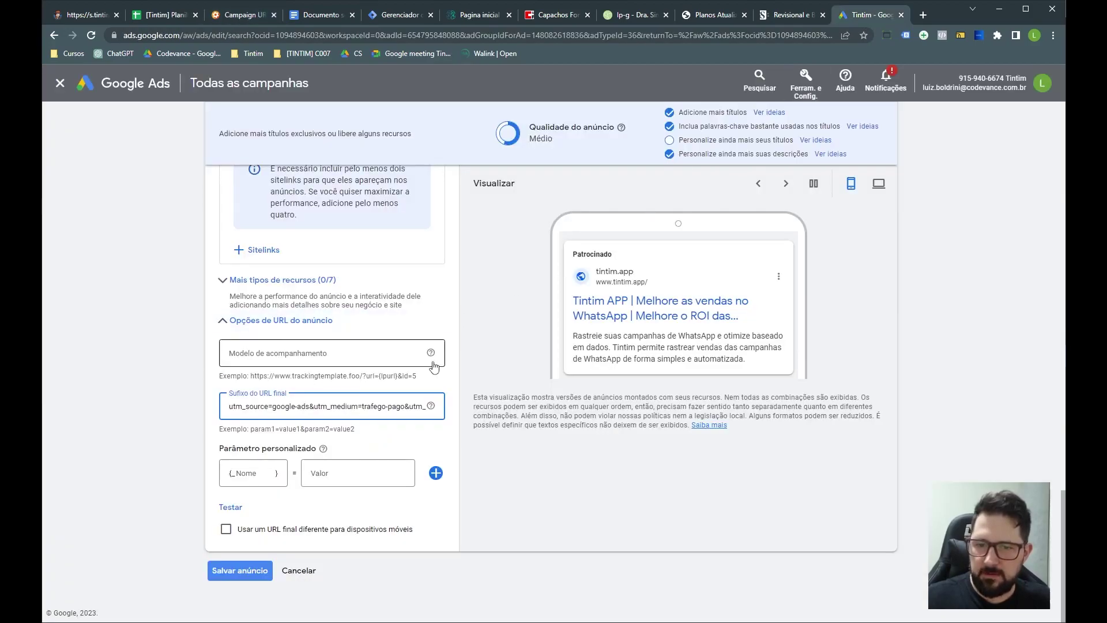
{"action": "left_click_drag", "start_coordinate": [403, 406], "coordinate": [447, 411]}
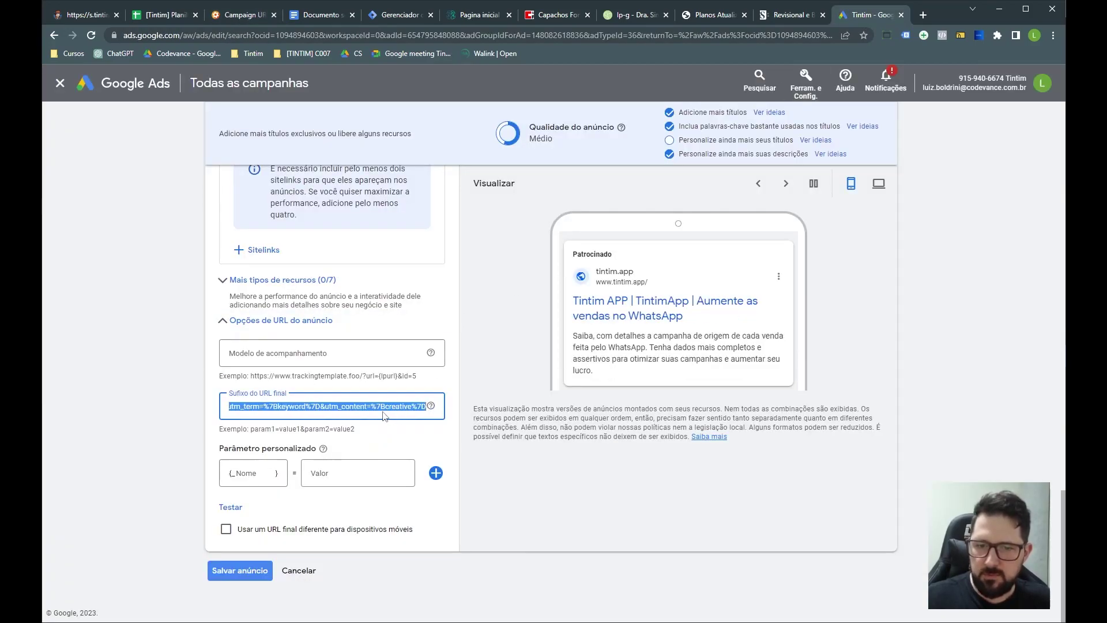
{"action": "left_click", "coordinate": [386, 416]}
{"action": "left_click_drag", "start_coordinate": [372, 406], "coordinate": [441, 412]}
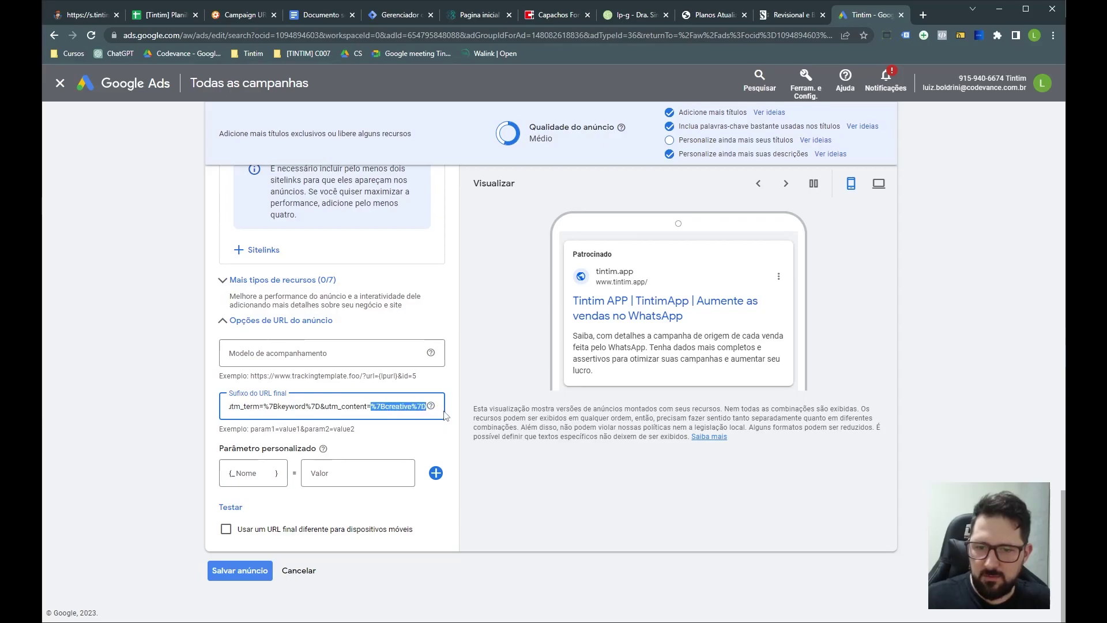
{"action": "key", "text": "ctrl+v"}
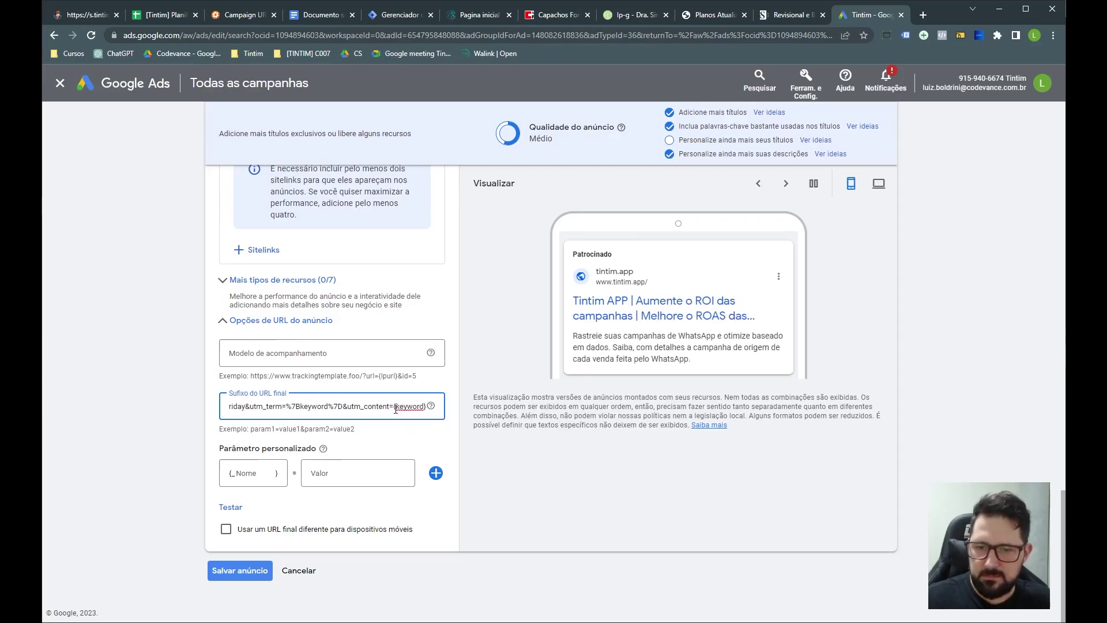
{"action": "key", "text": "ctrl+z"}
Step: Replace the encoded utm_term value %7Bkeyword%7D in the final URL suffix with {keyword}
{"action": "left_click_drag", "start_coordinate": [286, 406], "coordinate": [343, 408]}
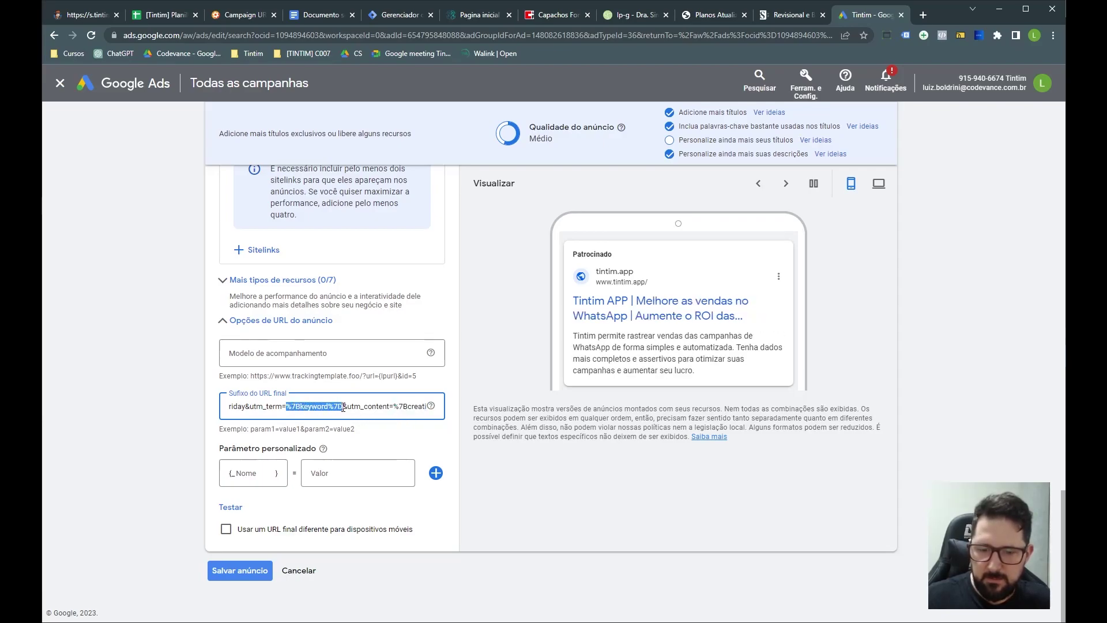
{"action": "key", "text": "ctrl+v"}
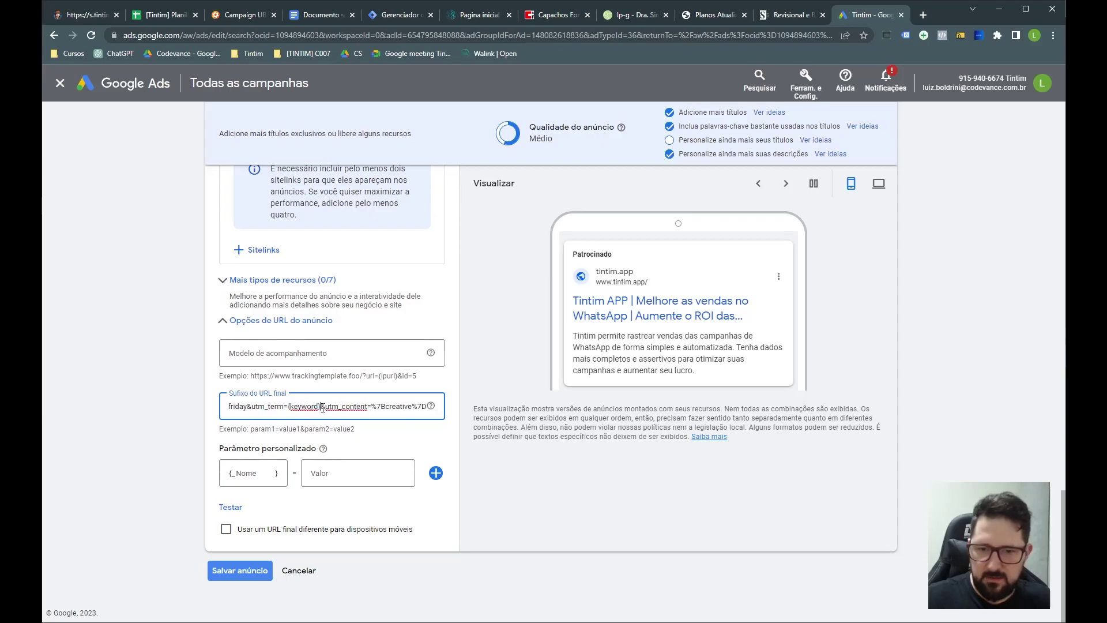
Step: Copy {creative} from the Campaign URL Builder's campaign content and replace the encoded utm_content value in the ad's final URL suffix with it
{"action": "left_click", "coordinate": [242, 22]}
{"action": "left_click", "coordinate": [300, 274]}
{"action": "key", "text": "ctrl+a"}
{"action": "key", "text": "ctrl+c"}
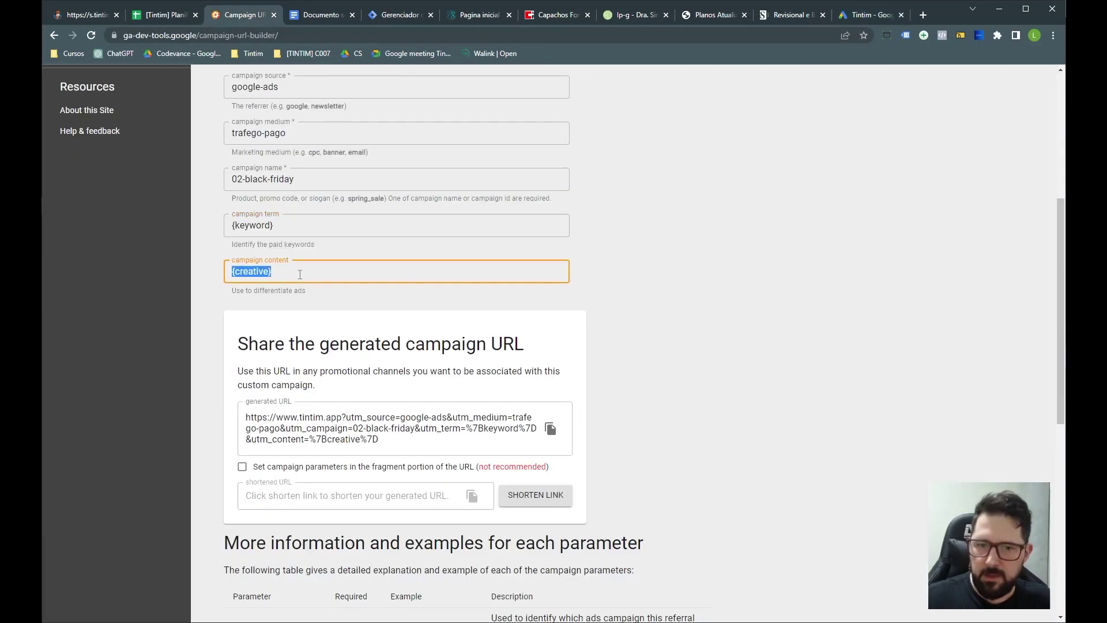
{"action": "left_click", "coordinate": [870, 15]}
{"action": "left_click_drag", "start_coordinate": [401, 408], "coordinate": [467, 408]}
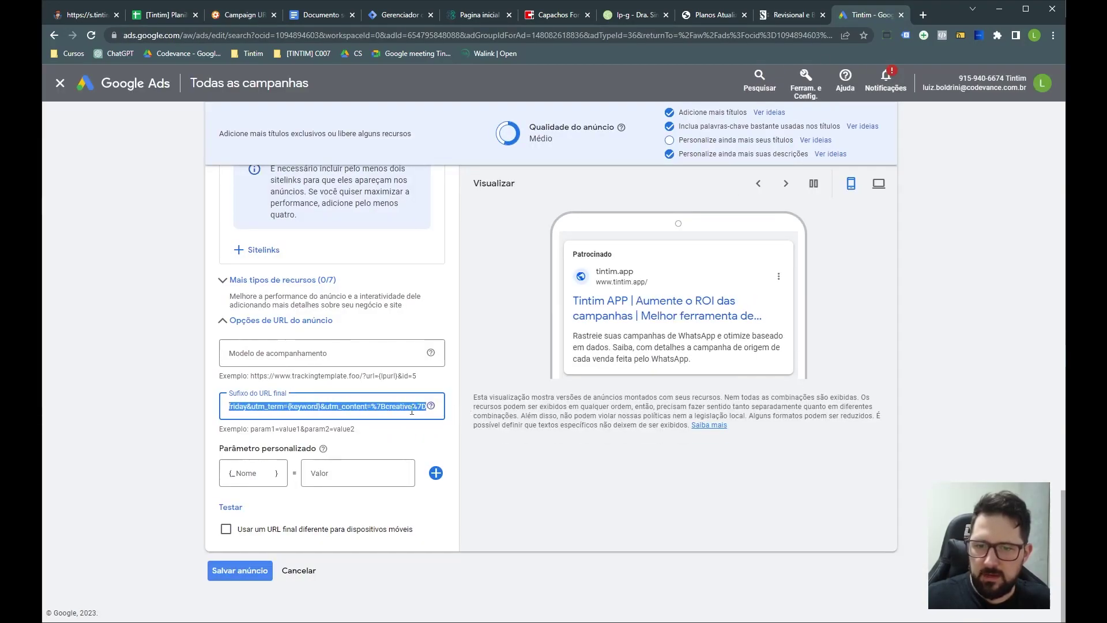
{"action": "left_click_drag", "start_coordinate": [396, 408], "coordinate": [437, 416]}
{"action": "key", "text": "ctrl+v"}
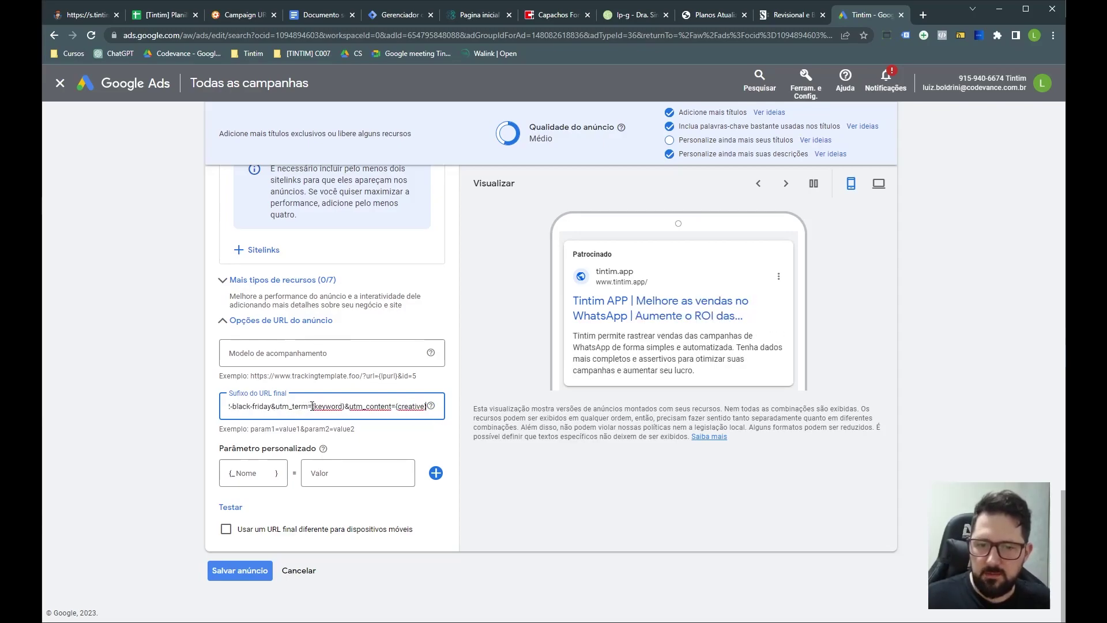
Step: Check the utm_term and utm_content parameters and their values in the ad's final URL suffix
{"action": "left_click_drag", "start_coordinate": [312, 406], "coordinate": [350, 409]}
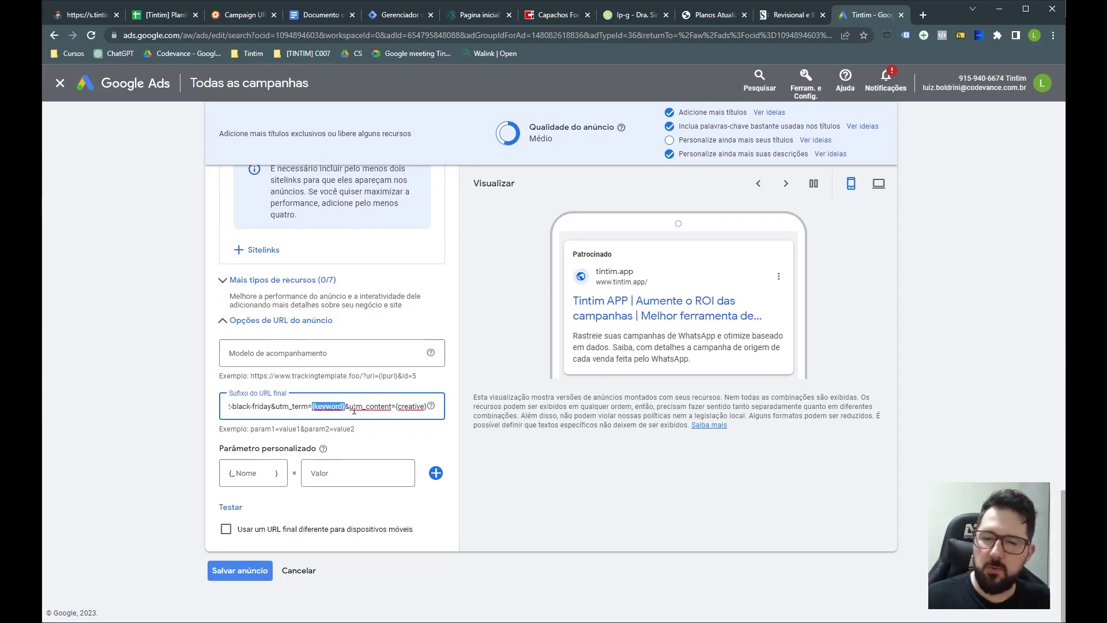
{"action": "left_click_drag", "start_coordinate": [349, 408], "coordinate": [383, 407]}
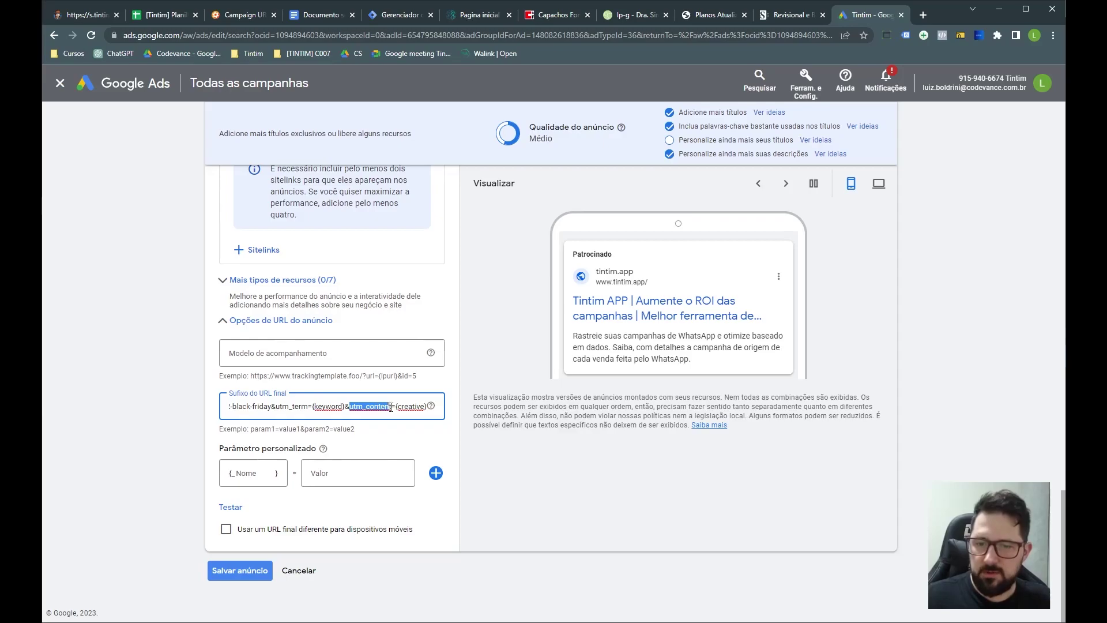
{"action": "left_click", "coordinate": [393, 408]}
{"action": "key", "text": "ctrl+a"}
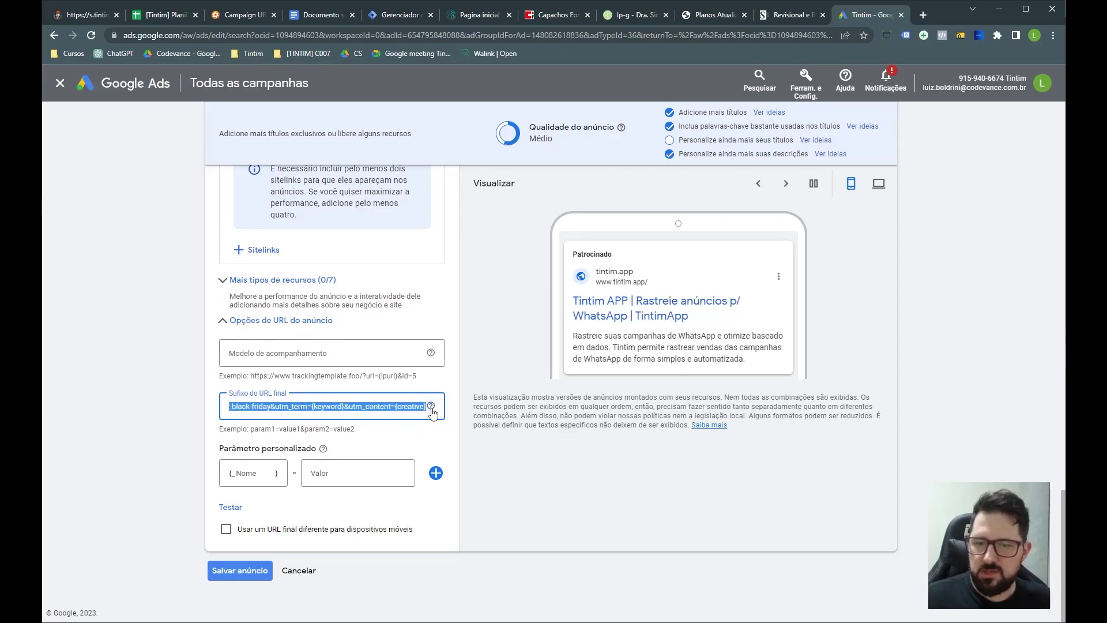
{"action": "left_click", "coordinate": [408, 408]}
{"action": "double_click", "coordinate": [409, 407]}
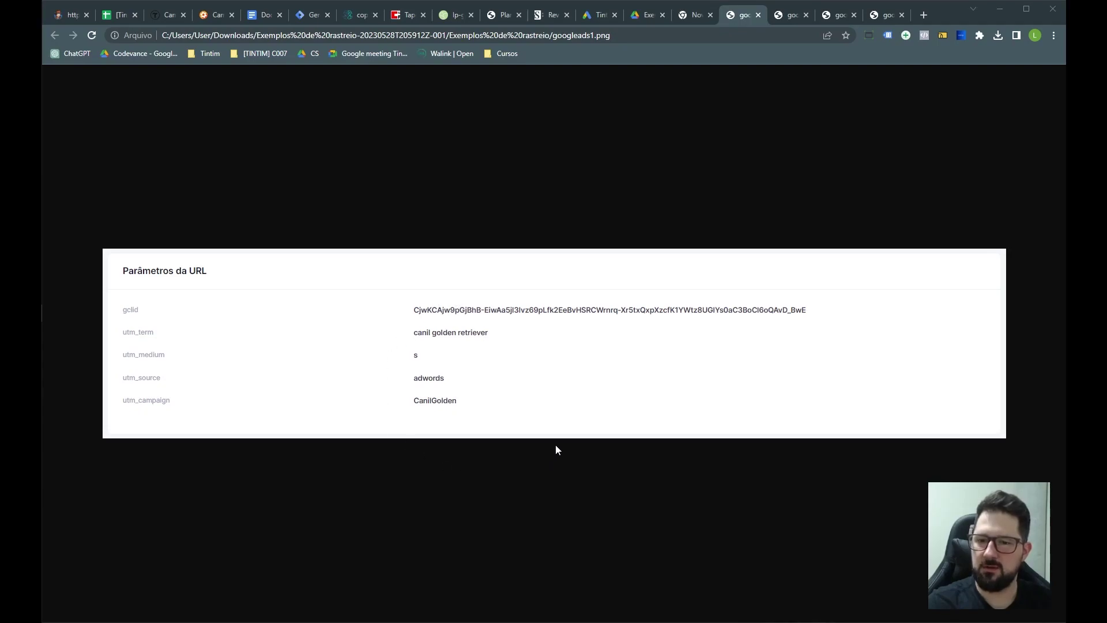
Step: Examine the tracked URL parameters in the example images googleads2.png and googleads3.png and in the last example image
{"action": "left_click", "coordinate": [790, 19]}
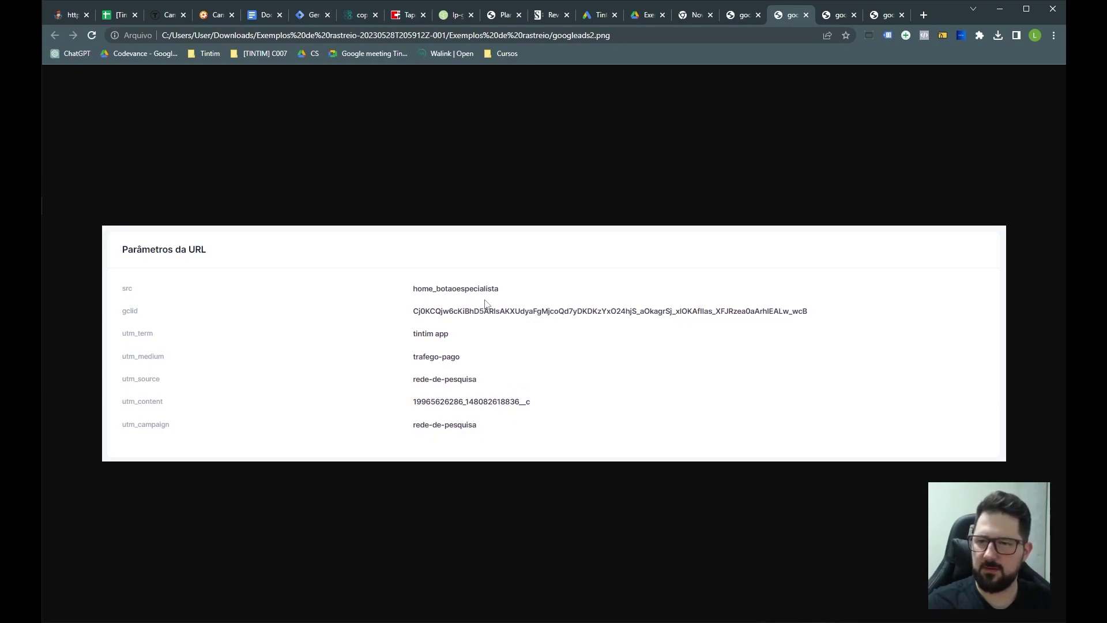
{"action": "left_click", "coordinate": [838, 18]}
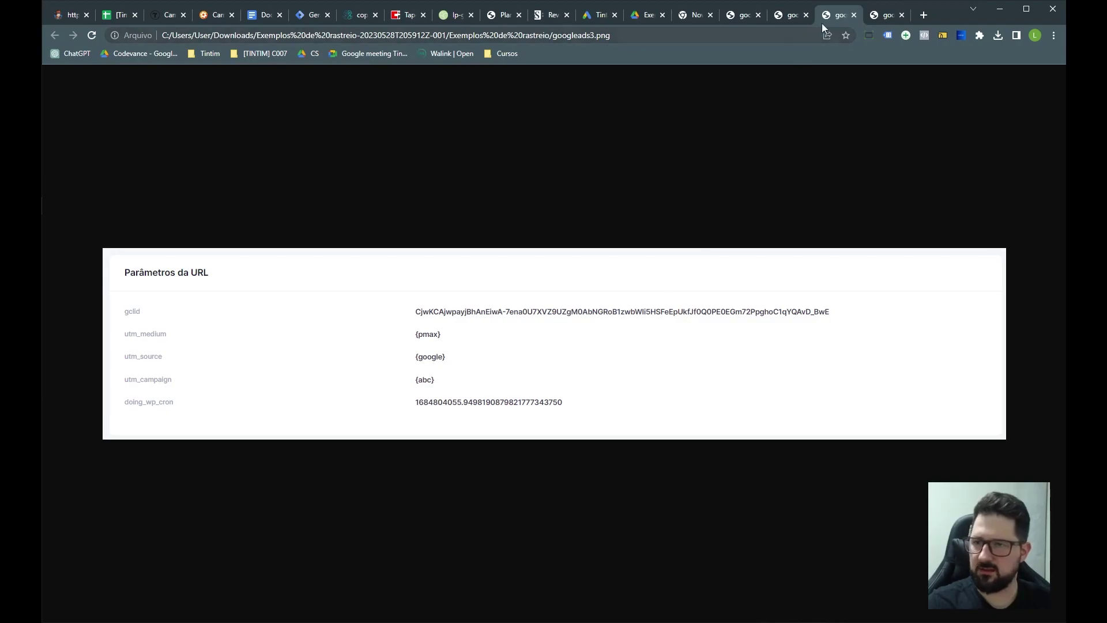
{"action": "left_click", "coordinate": [887, 17]}
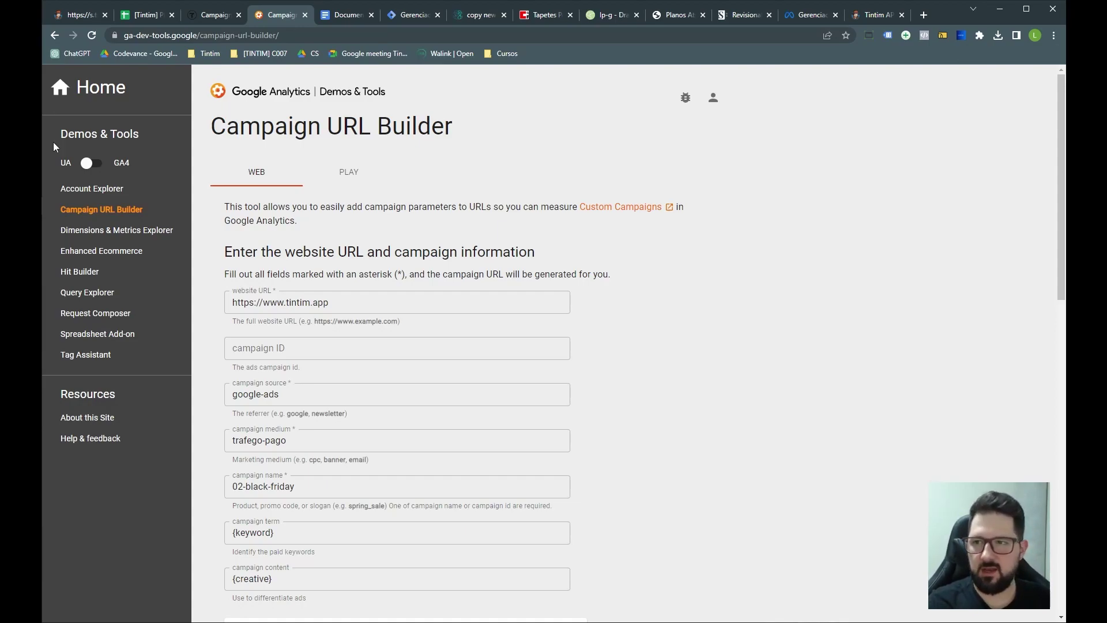
Step: In the UTM storage spreadsheet, examine the utm_campaign to utm_content columns and the URL final formula in F2
{"action": "left_click", "coordinate": [140, 15]}
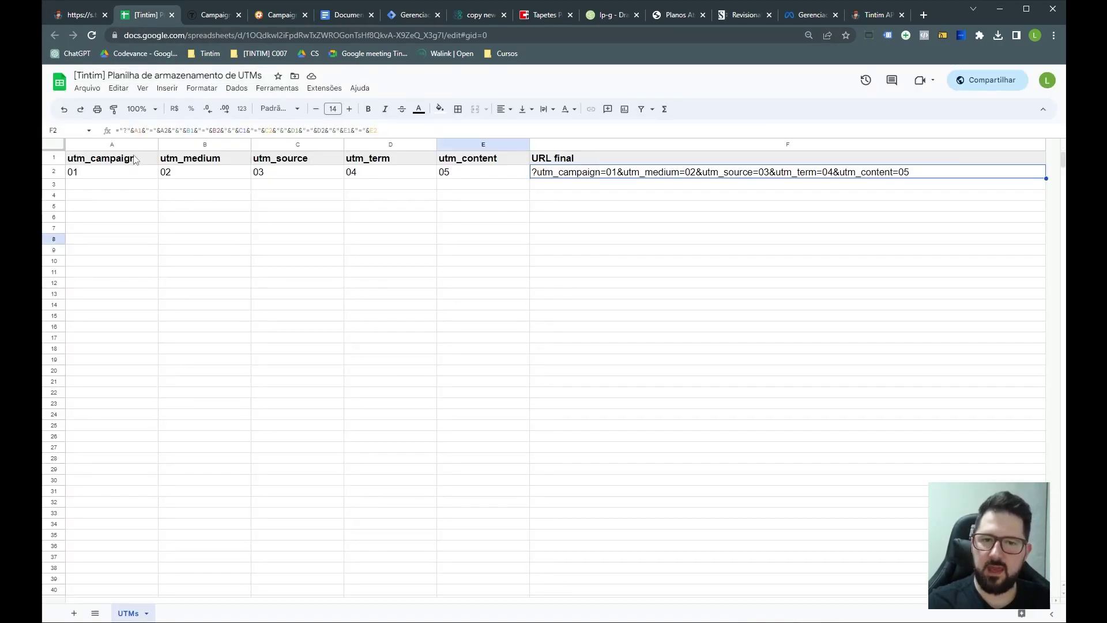
{"action": "left_click_drag", "start_coordinate": [123, 148], "coordinate": [477, 148]}
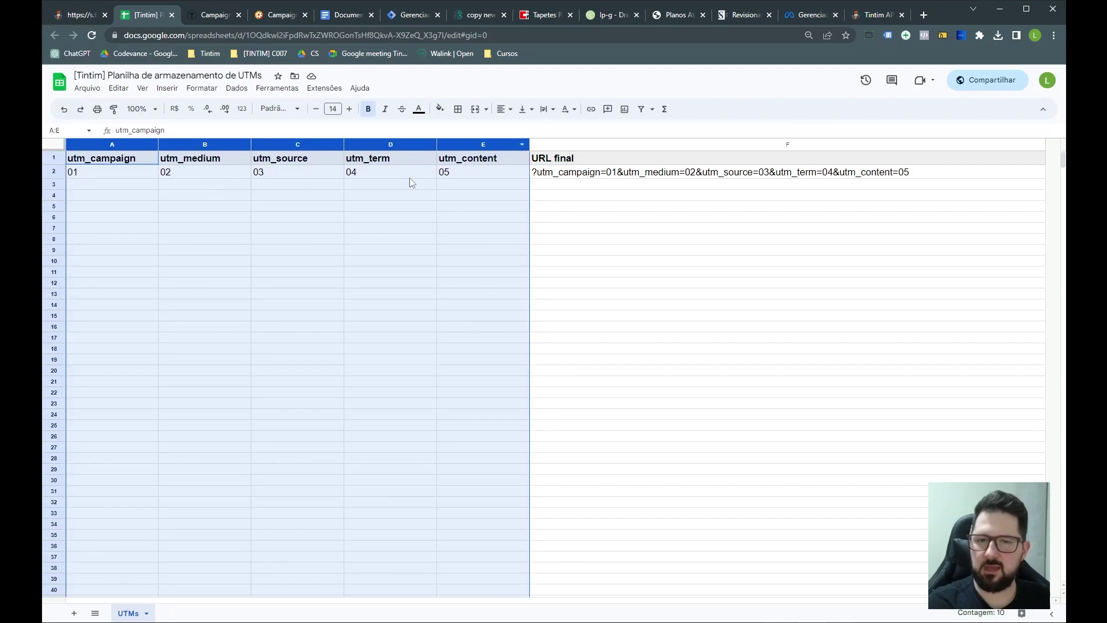
{"action": "left_click", "coordinate": [380, 208]}
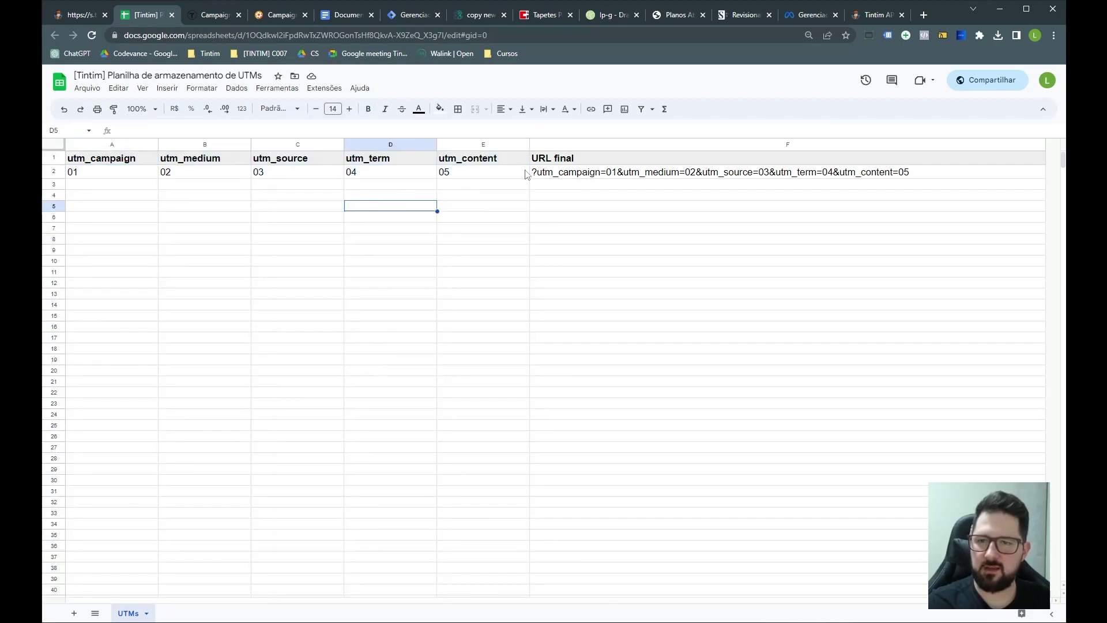
{"action": "left_click", "coordinate": [568, 176]}
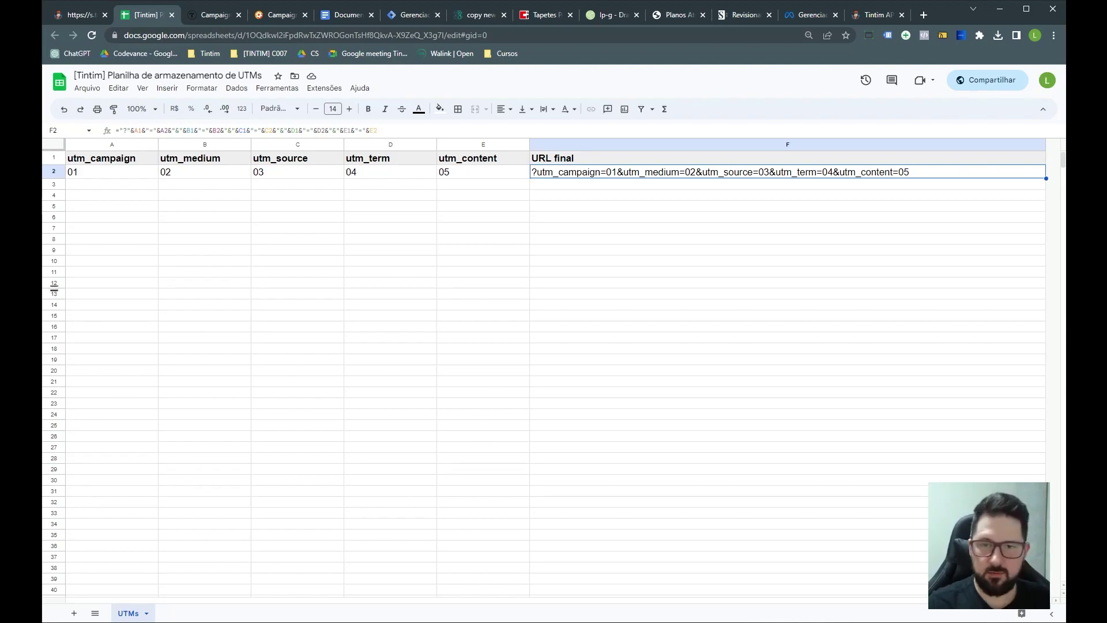
Step: In the Campaign URL Builder, change the campaign source to Google-ads with a capital G
{"action": "left_click", "coordinate": [277, 16]}
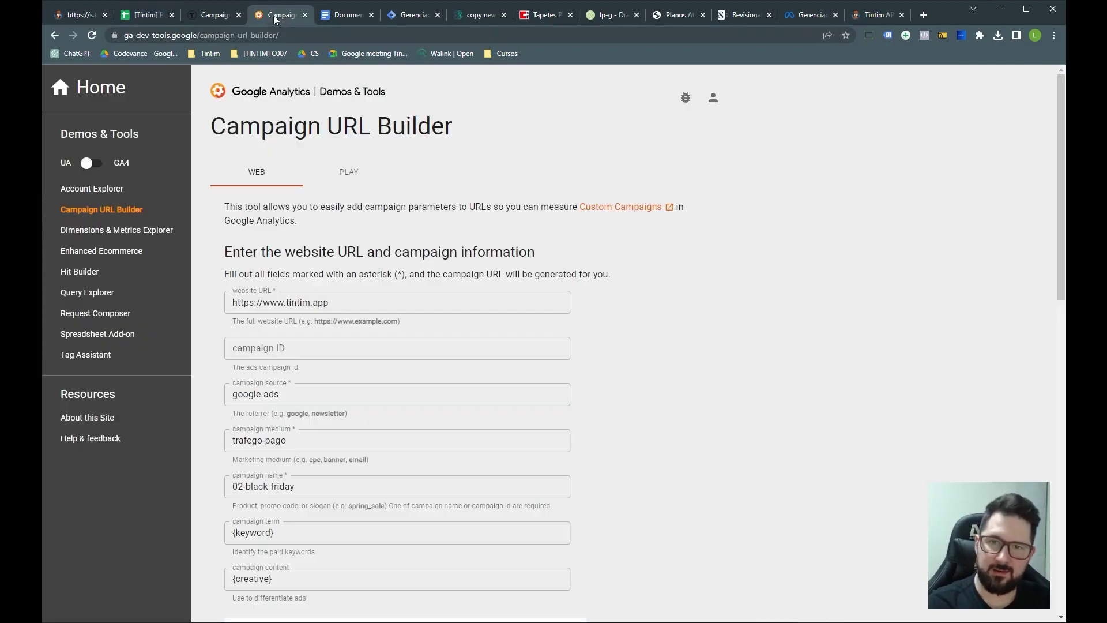
{"action": "scroll", "coordinate": [314, 369], "scroll_direction": "down", "scroll_amount": 1}
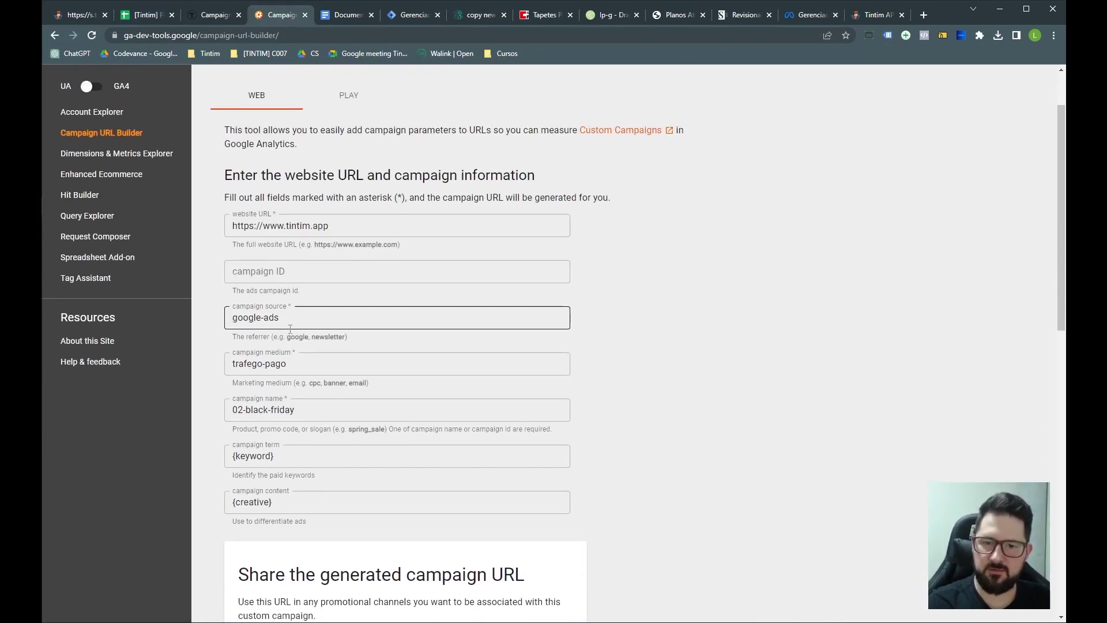
{"action": "left_click", "coordinate": [285, 318]}
{"action": "key", "text": "shift+Left"}
{"action": "key", "text": "shift+Left"}
{"action": "key", "text": "shift+Left"}
{"action": "key", "text": "shift+Left"}
{"action": "key", "text": "shift+Left"}
{"action": "key", "text": "shift+Left"}
{"action": "key", "text": "shift+Left"}
{"action": "key", "text": "shift+Left"}
{"action": "key", "text": "shift+Left"}
{"action": "key", "text": "shift+Left"}
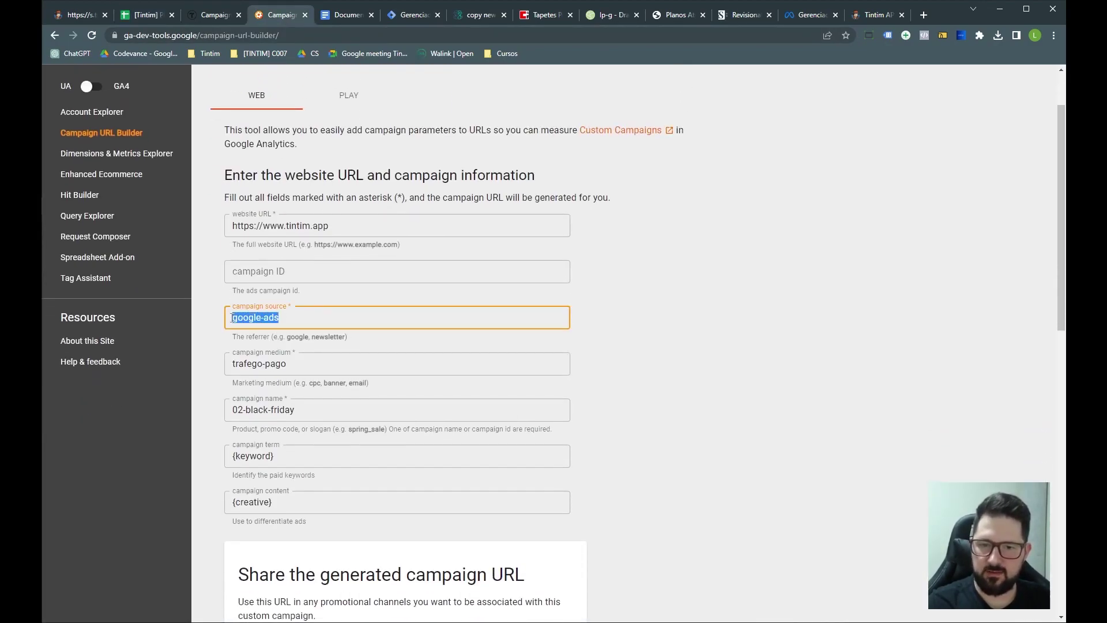
{"action": "key", "text": "Home"}
{"action": "key", "text": "shift+Right"}
{"action": "type", "text": "G"}
Step: Clear the campaign source, undo the deletion and set it to google-ads in lowercase
{"action": "key", "text": "ctrl+a"}
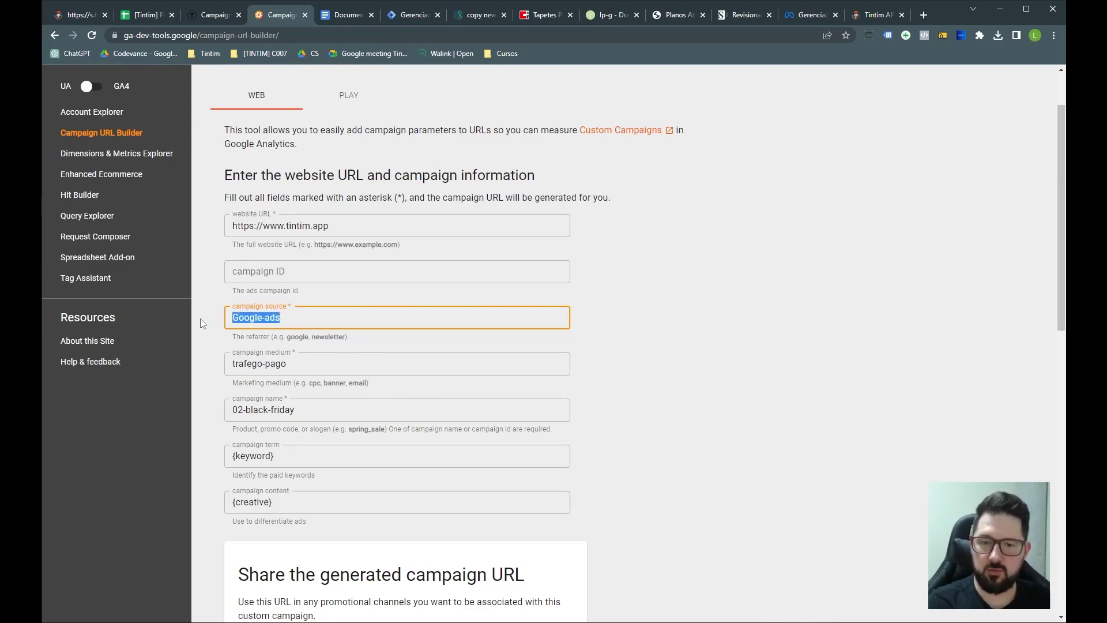
{"action": "key", "text": "BackSpace"}
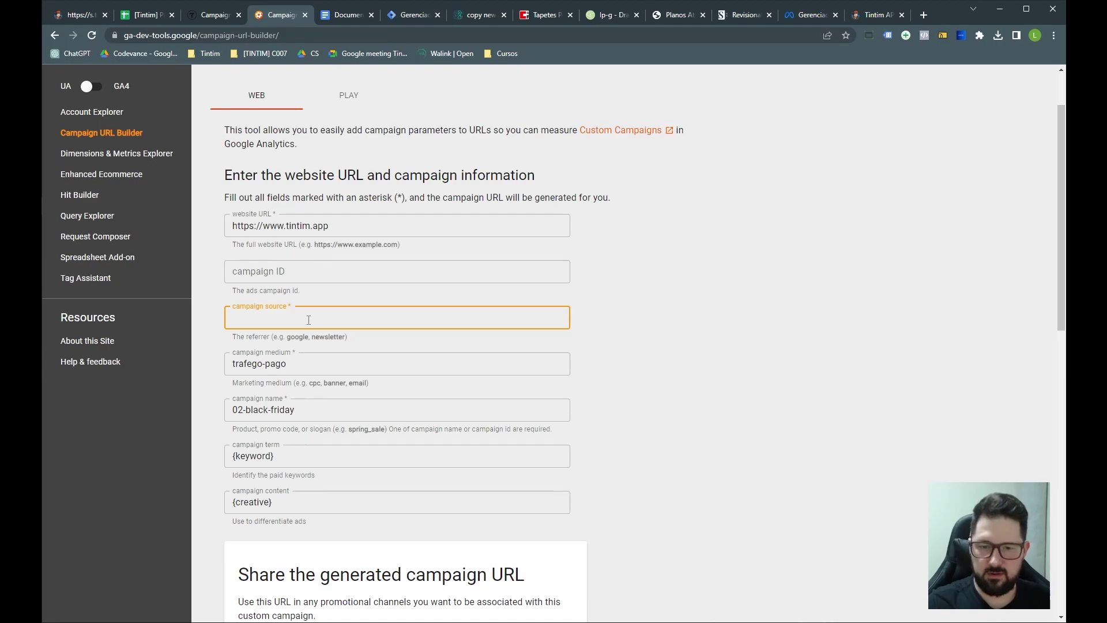
{"action": "key", "text": "ctrl+z"}
{"action": "left_click_drag", "start_coordinate": [233, 319], "coordinate": [238, 318]}
{"action": "type", "text": "google-ads"}
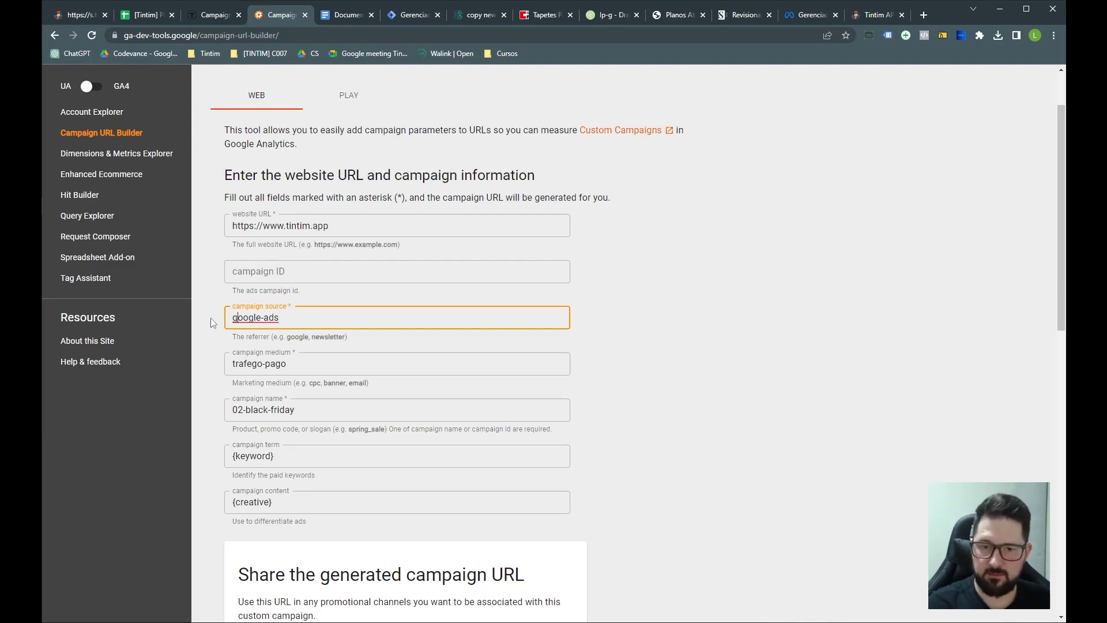
Step: Try a space and an underscore as the separator in the campaign source, and set it back to google-ads with a hyphen
{"action": "left_click", "coordinate": [263, 318]}
{"action": "key", "text": "BackSpace"}
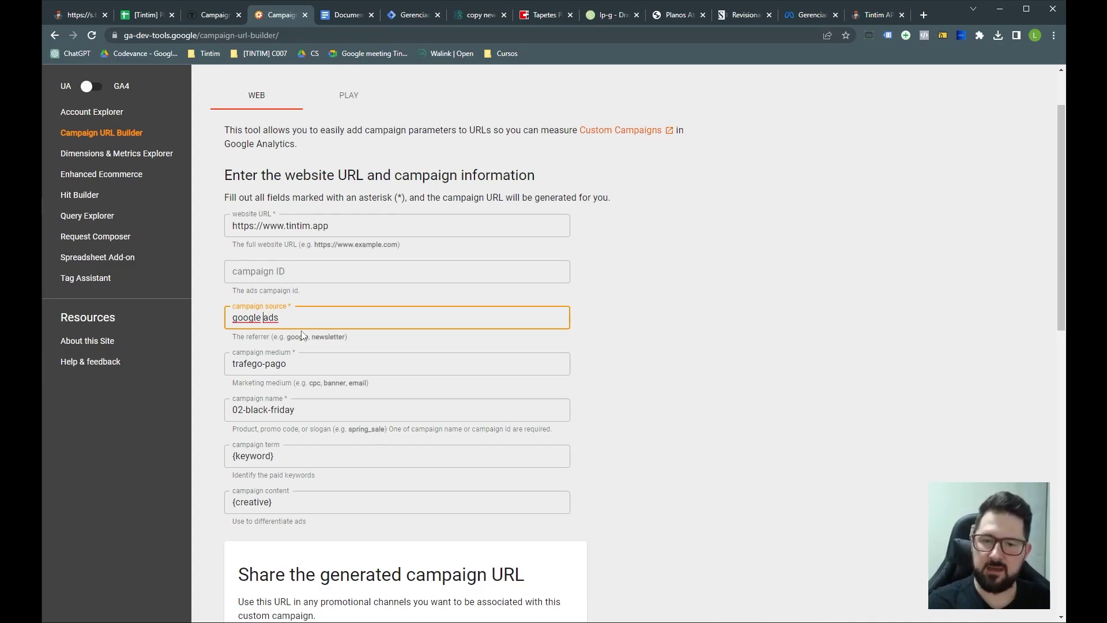
{"action": "key", "text": "BackSpace"}
{"action": "type", "text": "-"}
{"action": "key", "text": "BackSpace"}
{"action": "type", "text": "_"}
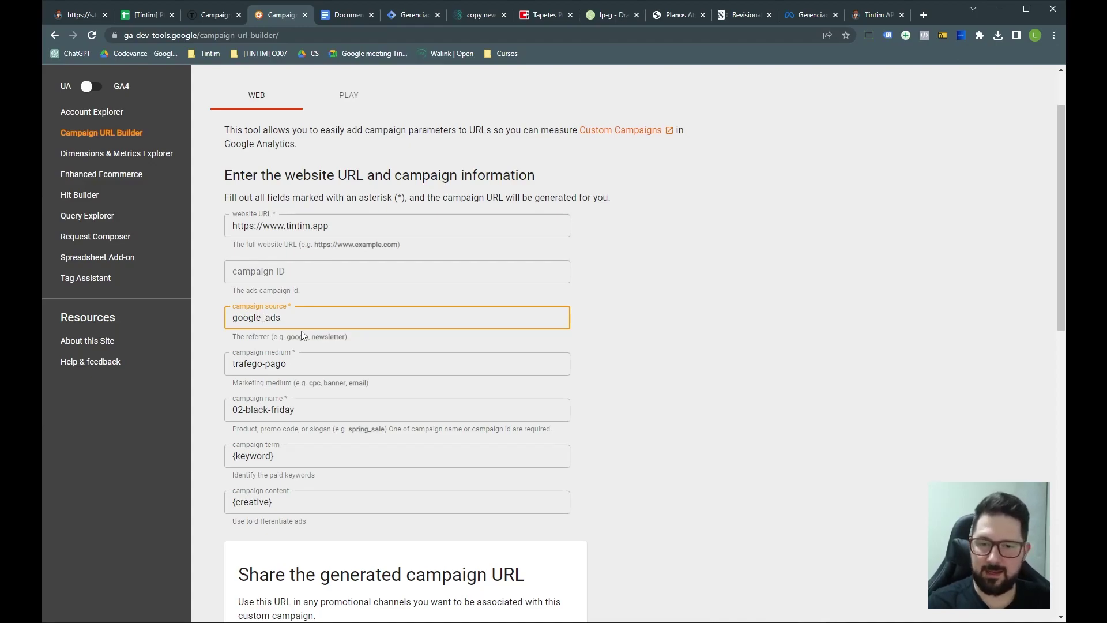
{"action": "key", "text": "BackSpace"}
{"action": "type", "text": "-"}
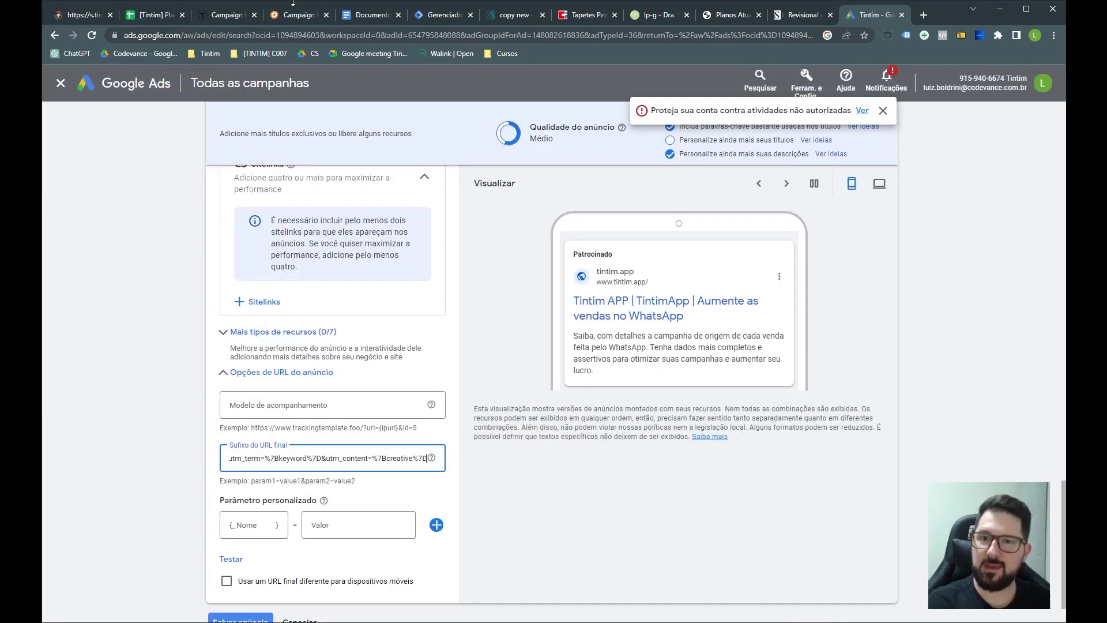
Step: In the Google Docs outline, review the three setup items on the Tintim pixel, the trackable WhatsApp links and the UTMs
{"action": "left_click", "coordinate": [370, 15]}
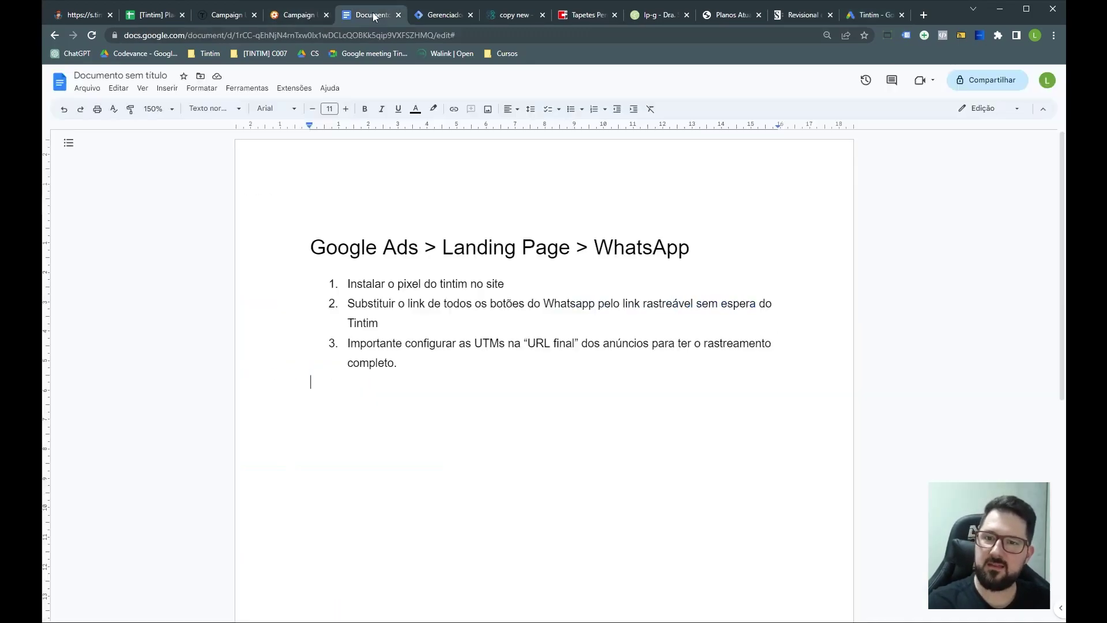
{"action": "triple_click", "coordinate": [384, 283]}
{"action": "left_click_drag", "start_coordinate": [404, 304], "coordinate": [709, 314]}
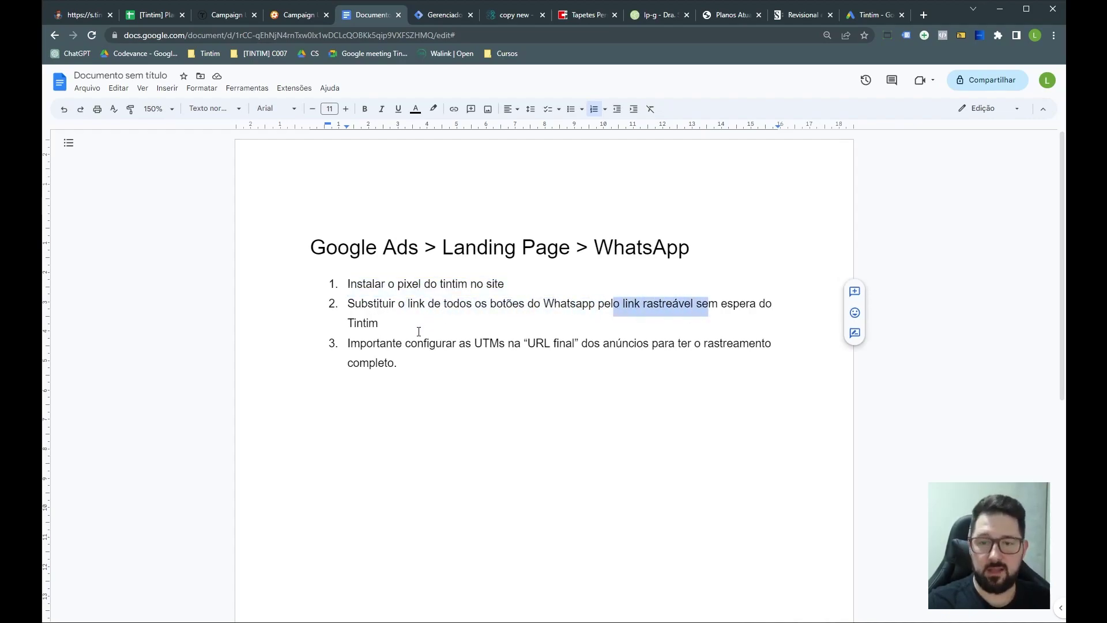
{"action": "left_click_drag", "start_coordinate": [410, 344], "coordinate": [510, 346]}
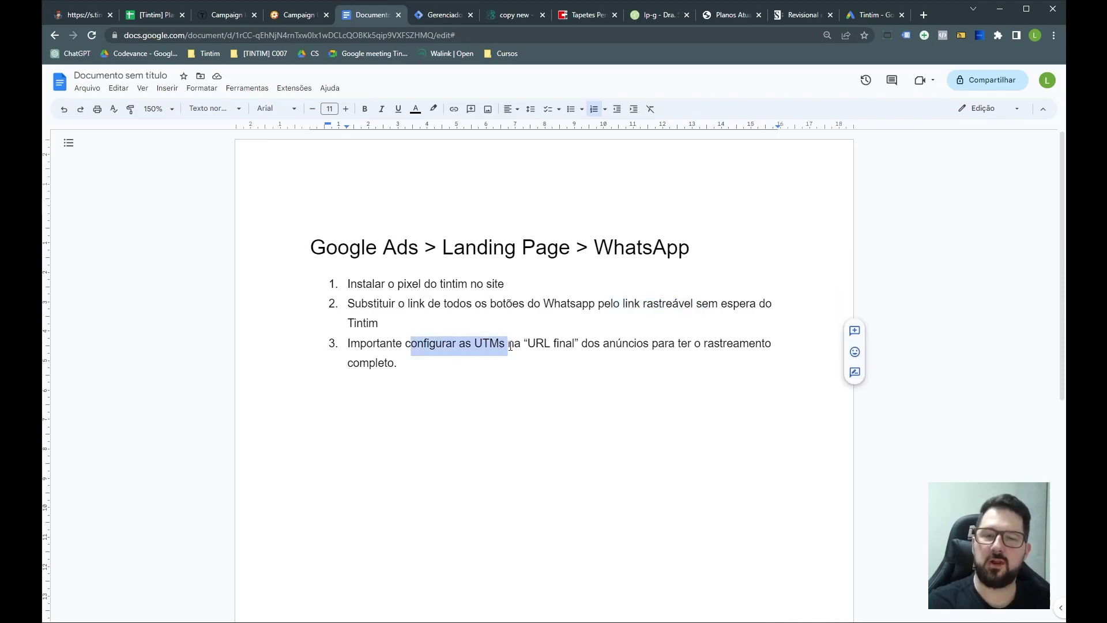
{"action": "left_click", "coordinate": [511, 346]}
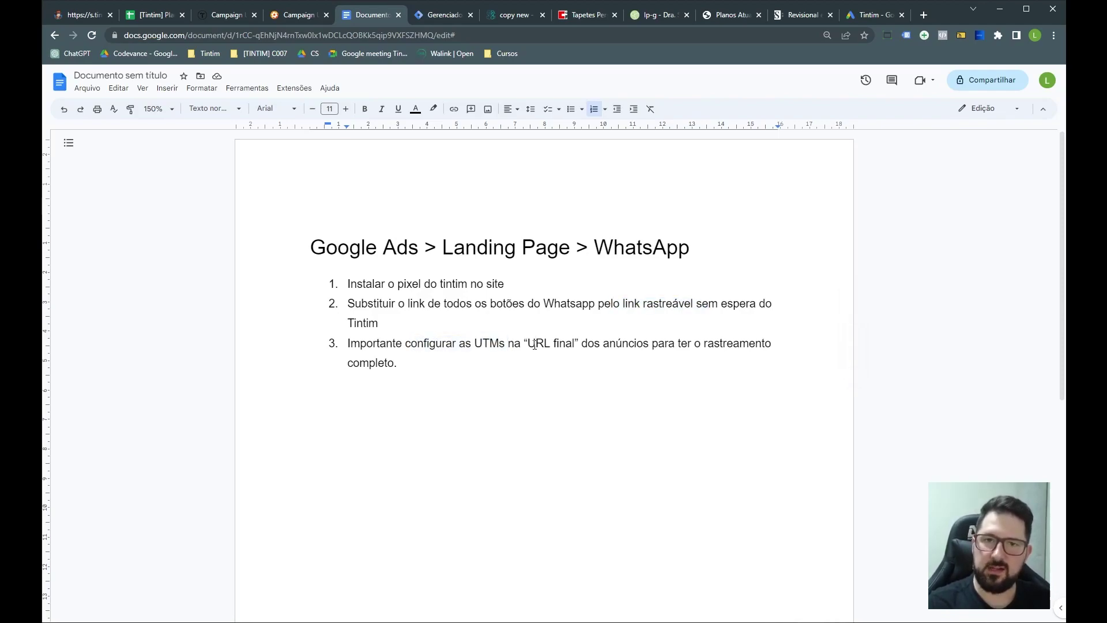